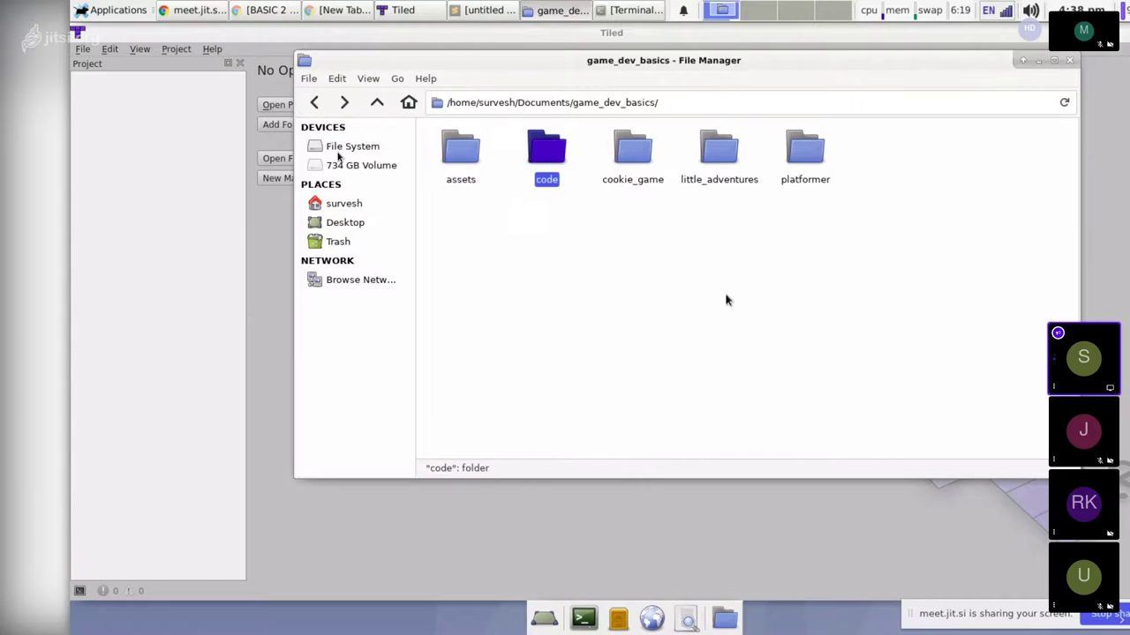
# Paste the copied image files into the assets folder of little_adventures and minimise the file manager.
pyautogui.doubleClick(710, 157)
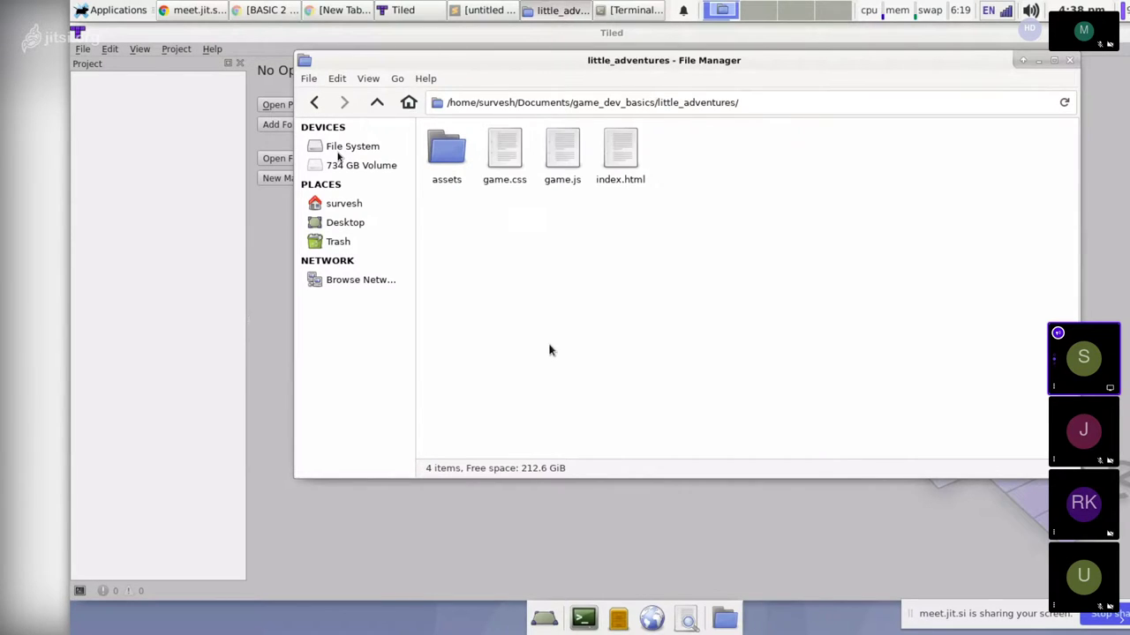
pyautogui.doubleClick(454, 169)
pyautogui.hotkey('ctrl', 'v')
pyautogui.click(520, 323)
pyautogui.click(1036, 60)
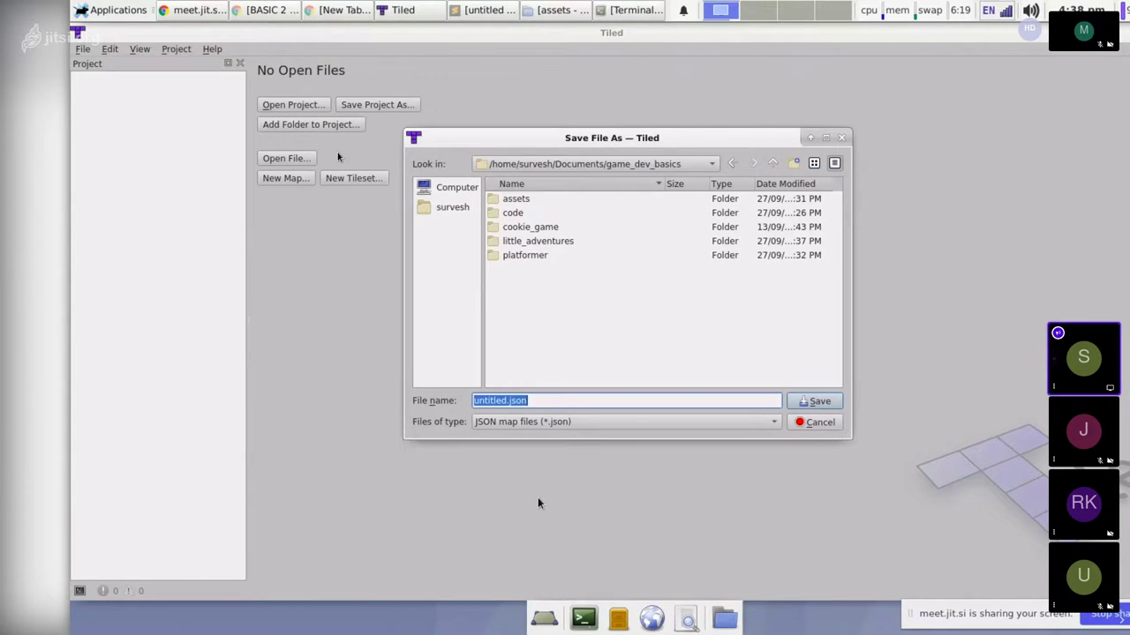
# Set the save location of the new map to the assets folder inside little_adventures.
pyautogui.click(527, 425)
pyautogui.click(530, 425)
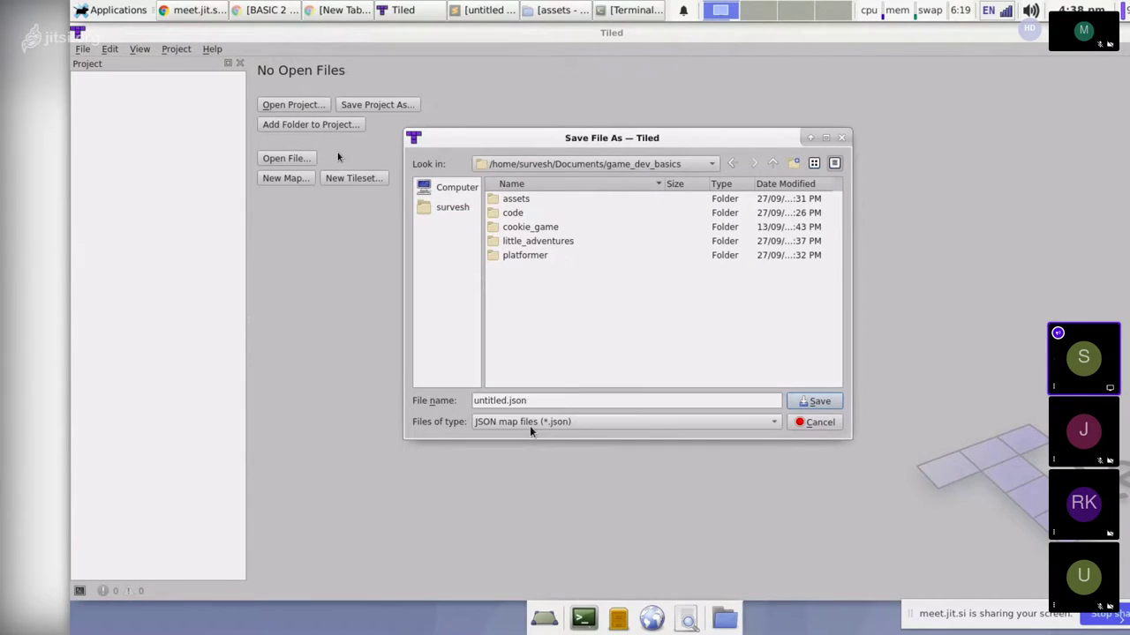
pyautogui.click(528, 243)
pyautogui.doubleClick(528, 241)
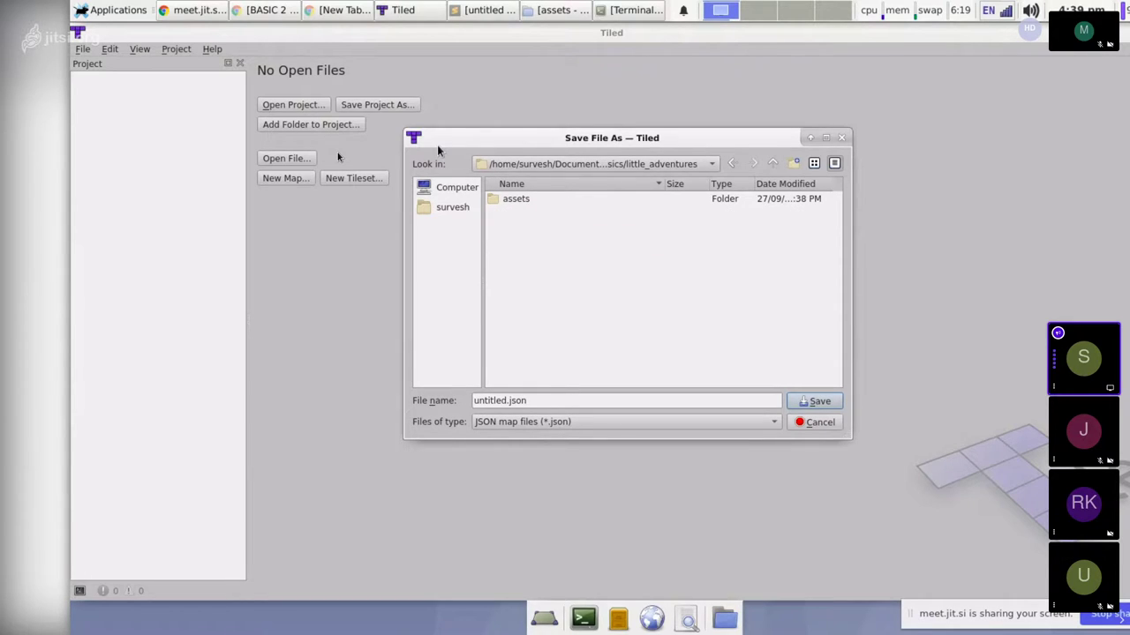
pyautogui.doubleClick(521, 203)
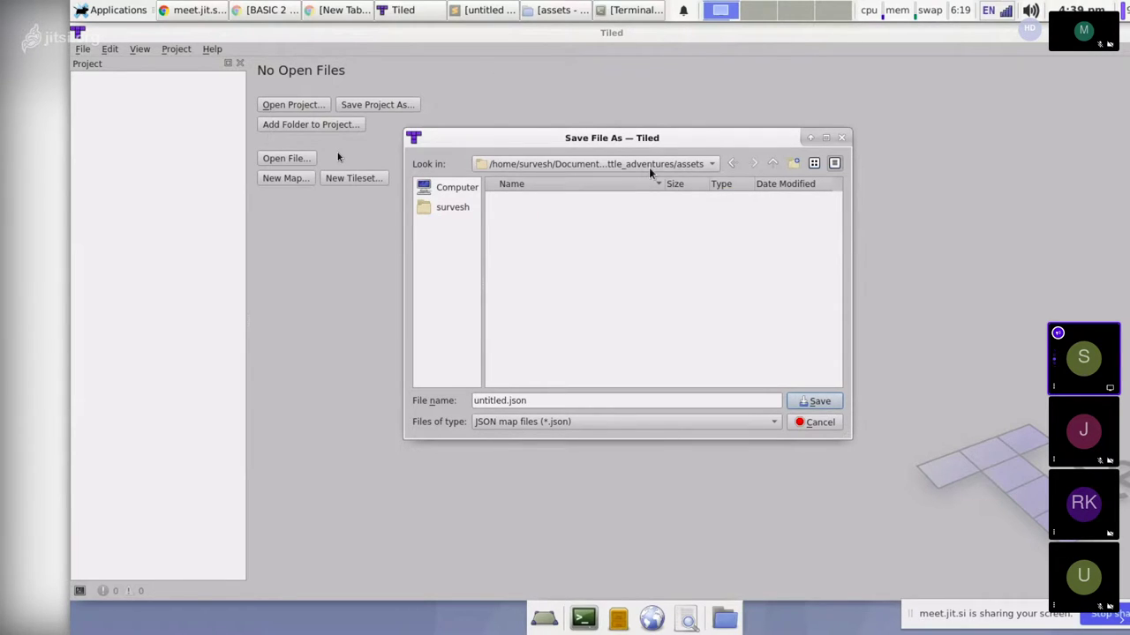
# Save the map as map.json using the JSON map files format.
pyautogui.doubleClick(494, 401)
pyautogui.write('map')
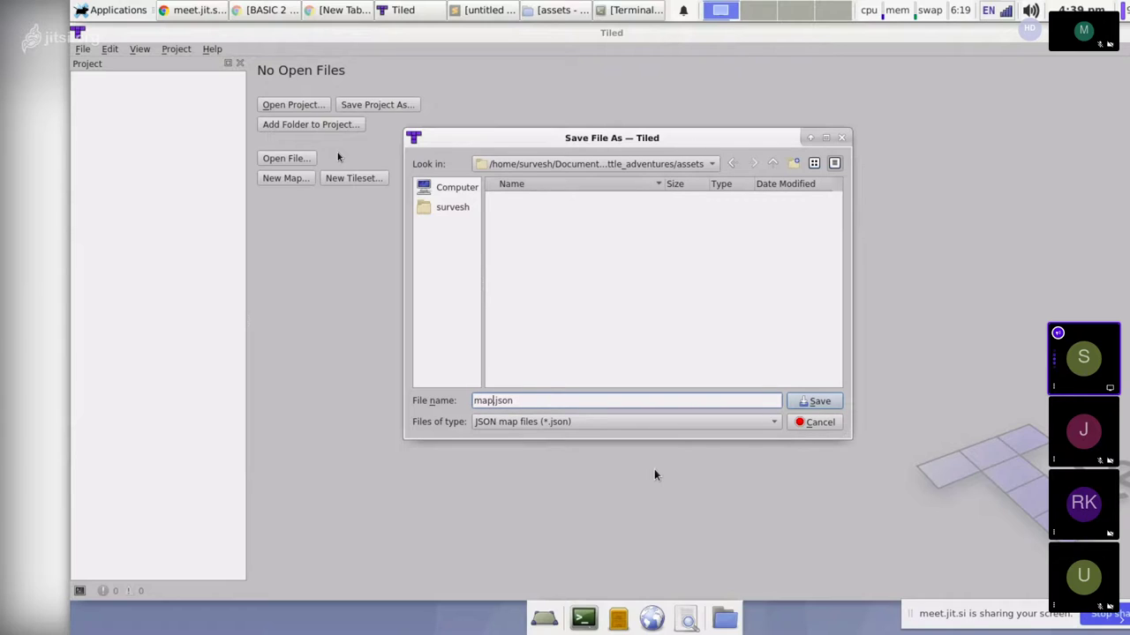
pyautogui.click(541, 427)
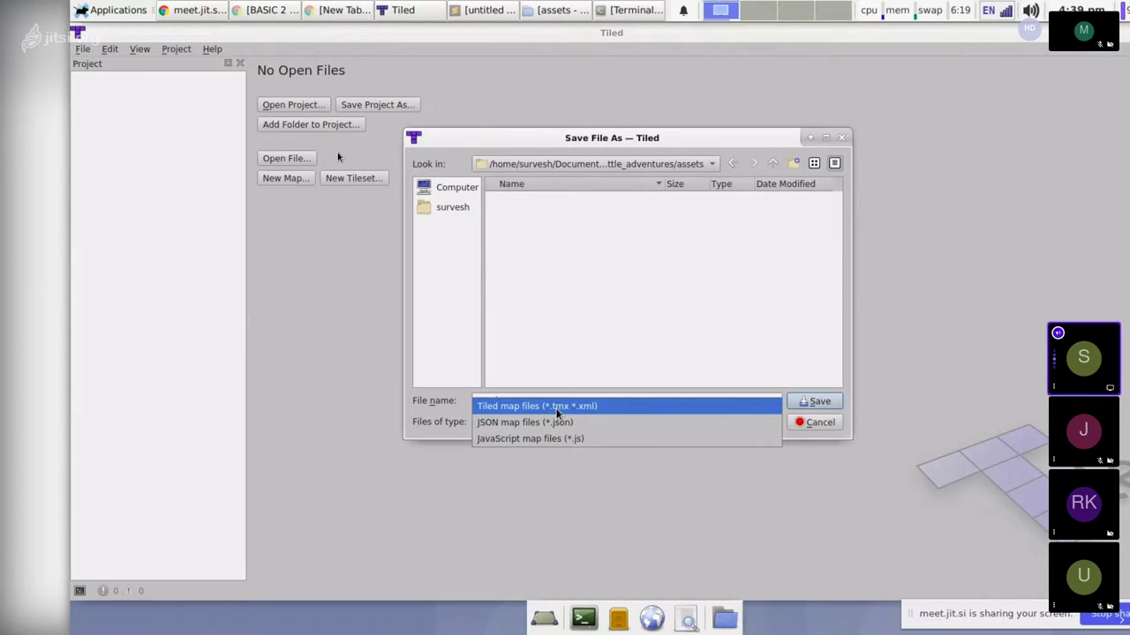
pyautogui.click(565, 422)
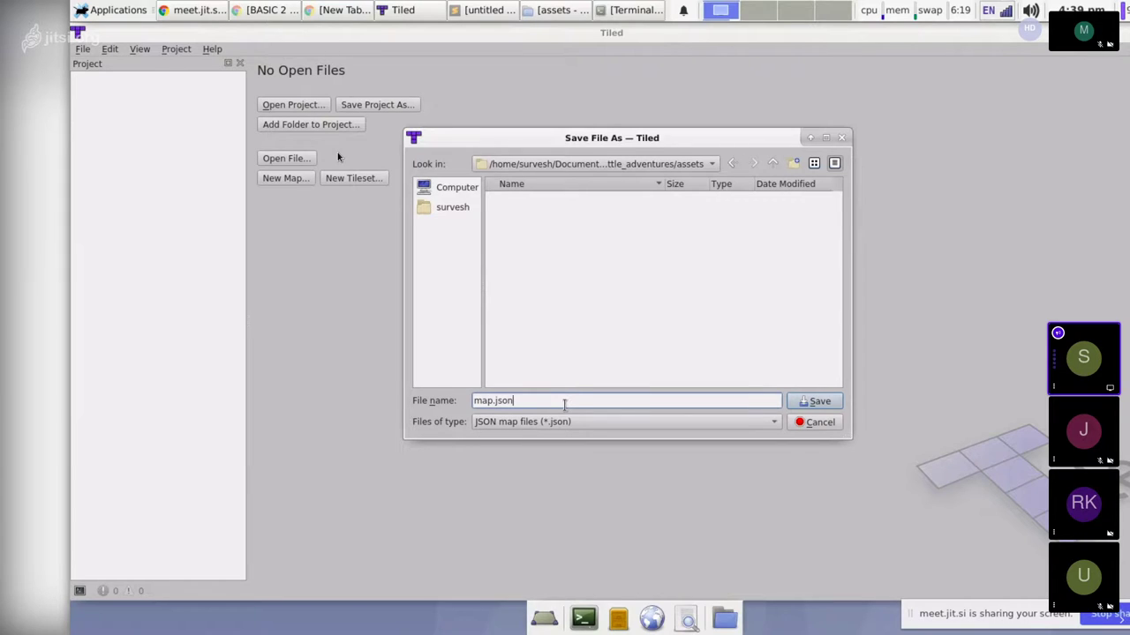
pyautogui.click(820, 401)
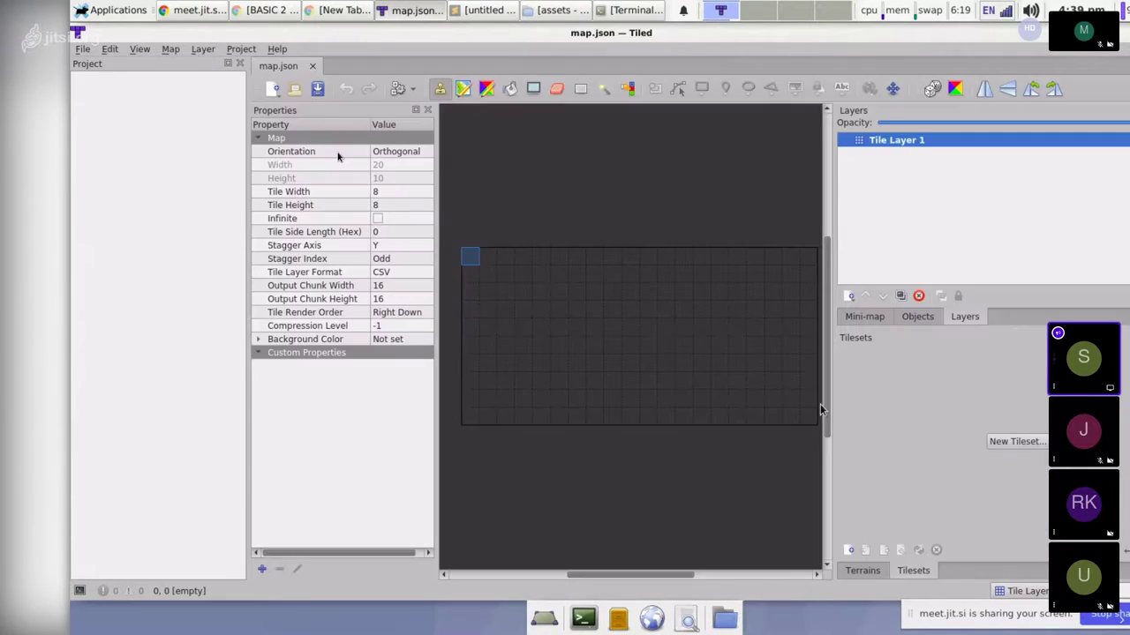
# Enlarge the map canvas by narrowing the Project and Layers areas, and centre the map in it.
pyautogui.moveTo(635, 575); pyautogui.dragTo(647, 574)
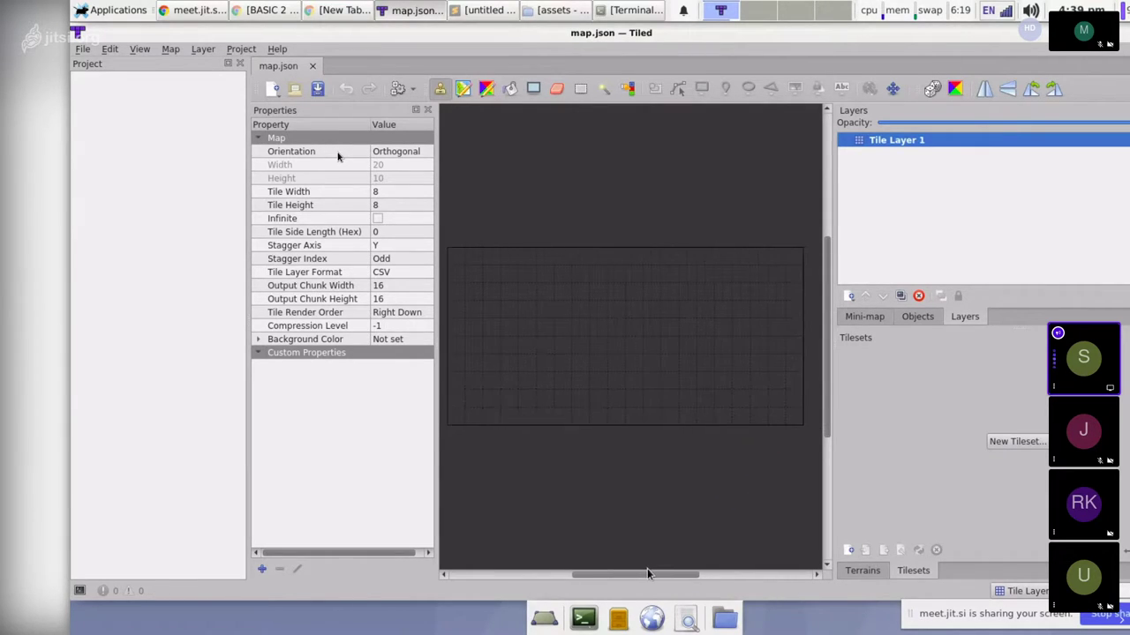
pyautogui.moveTo(249, 234); pyautogui.dragTo(173, 233)
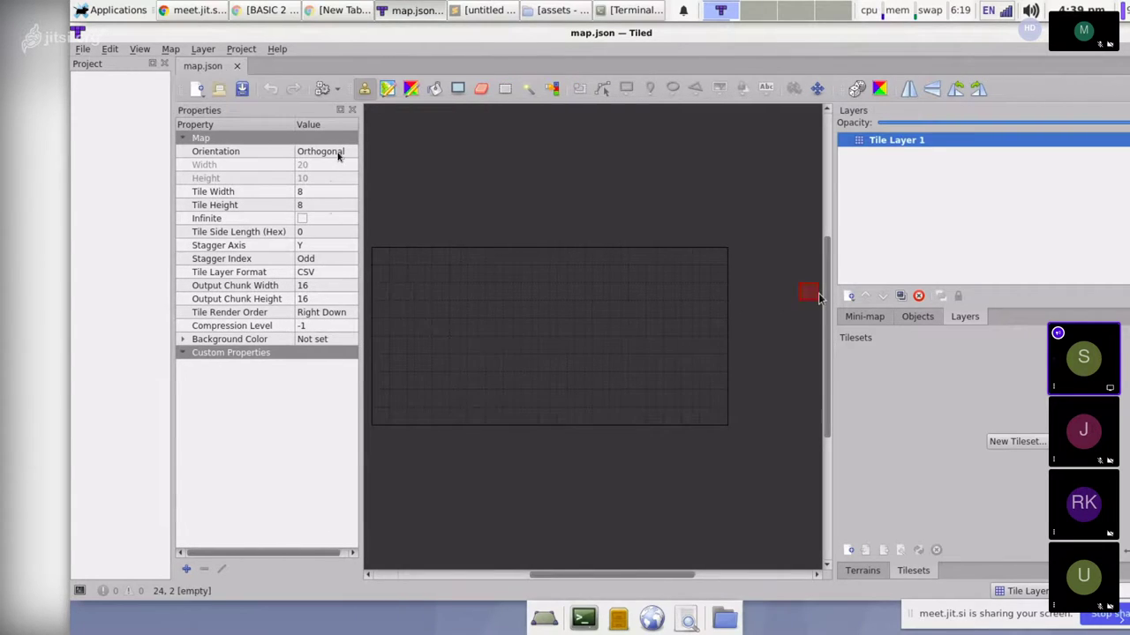
pyautogui.moveTo(832, 297); pyautogui.dragTo(890, 296)
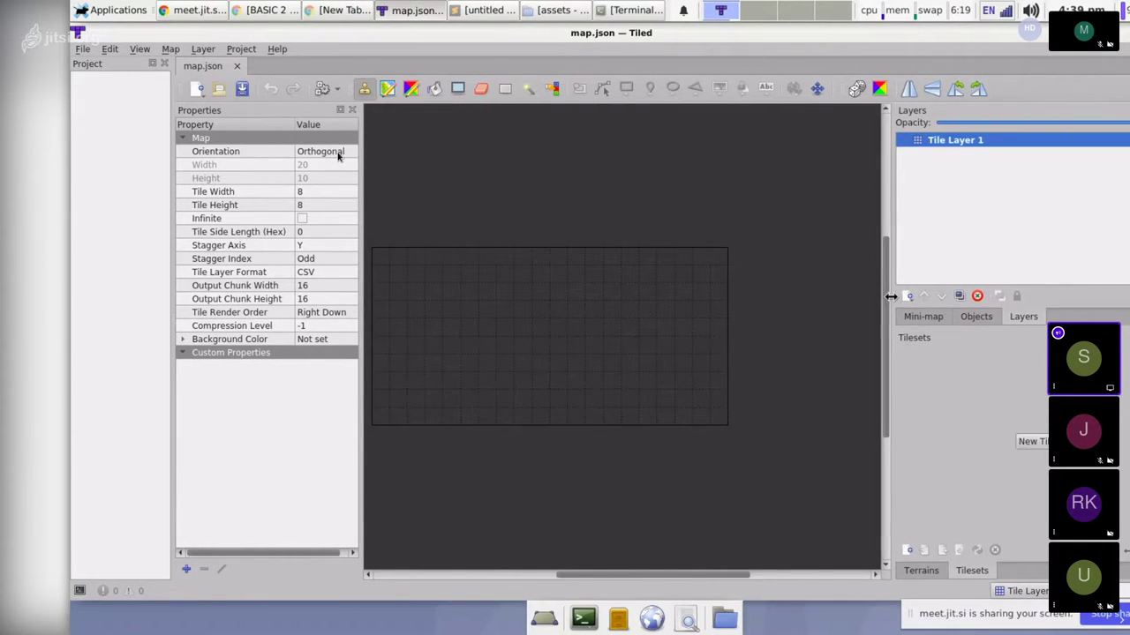
pyautogui.moveTo(693, 569)
pyautogui.mouseDown()
pyautogui.moveTo(666, 572)
pyautogui.moveTo(676, 572)
pyautogui.mouseUp()
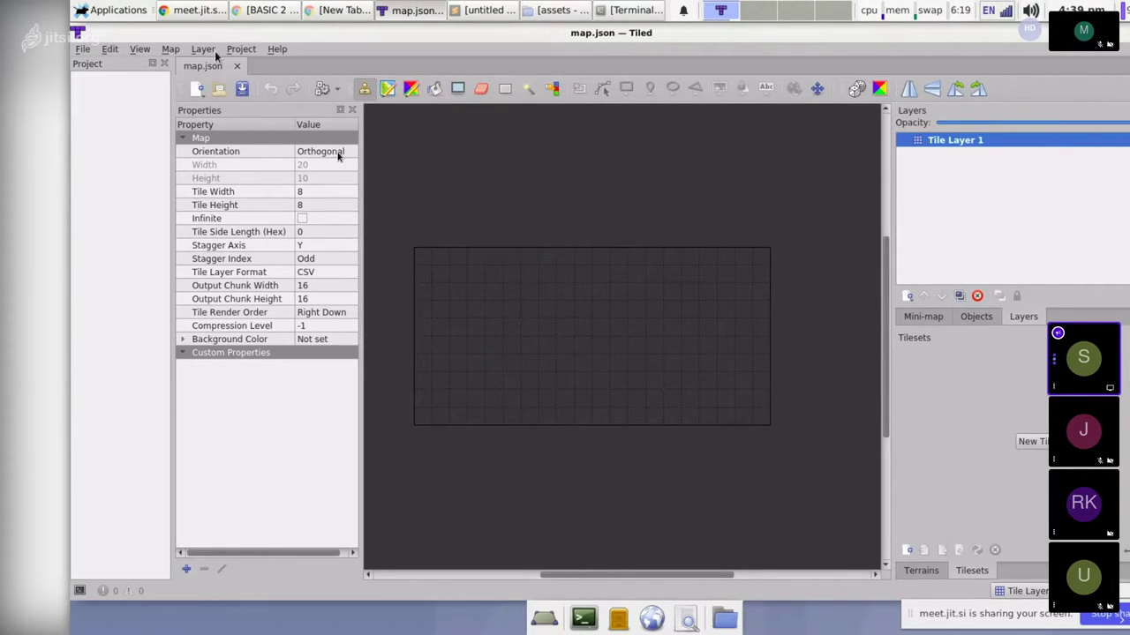
# Turn off highlighting of the current layer for the map view.
pyautogui.click(137, 50)
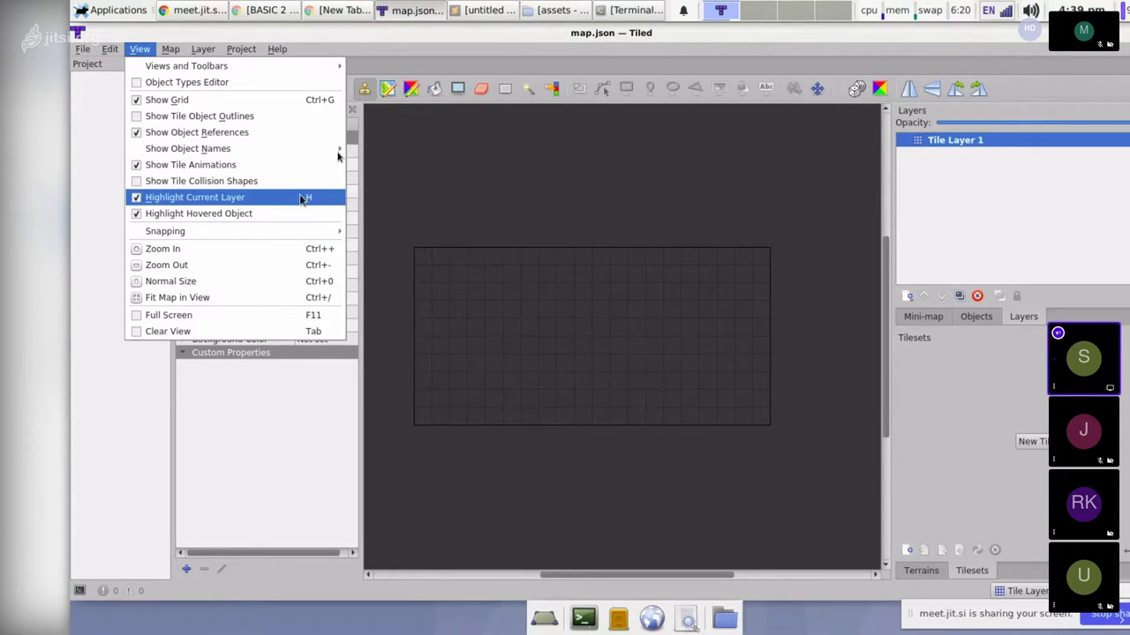
pyautogui.click(145, 198)
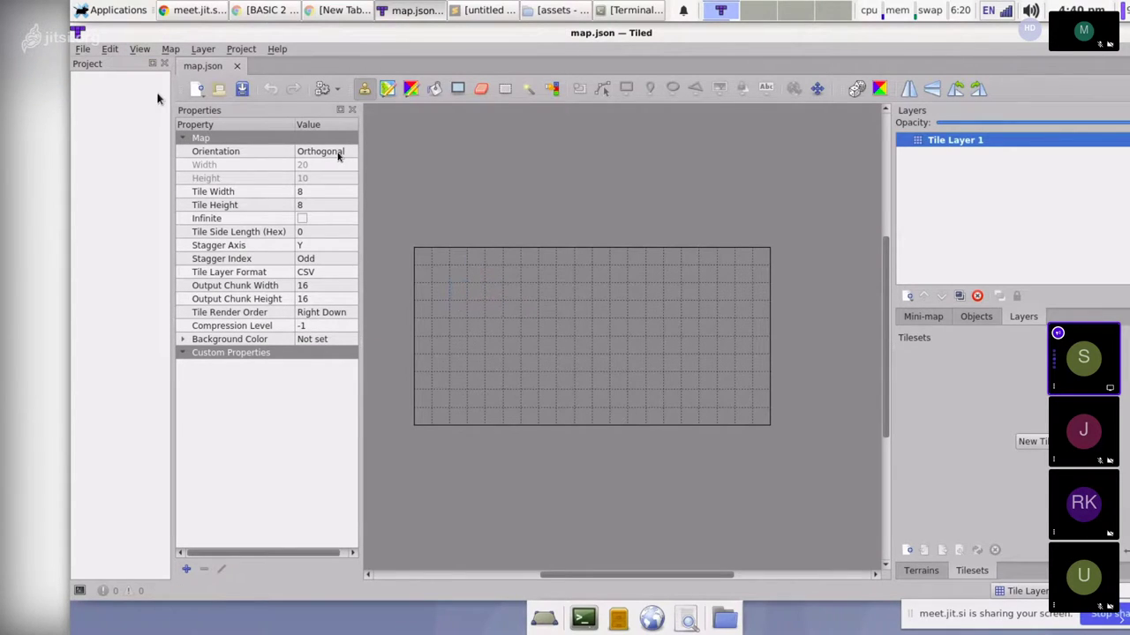
pyautogui.click(138, 49)
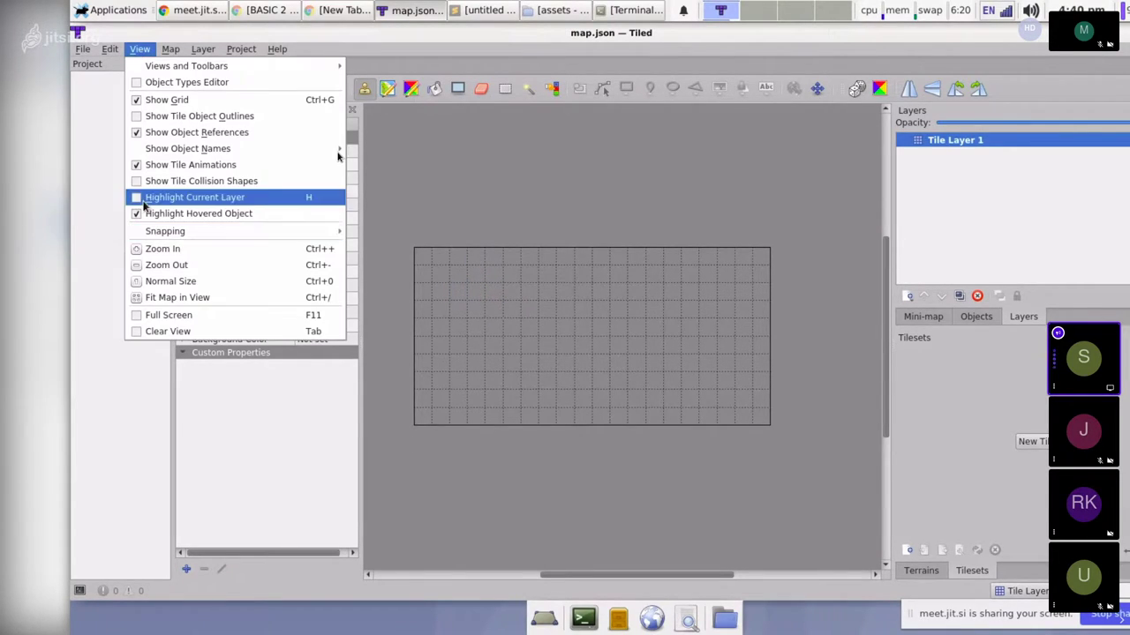
pyautogui.click(984, 199)
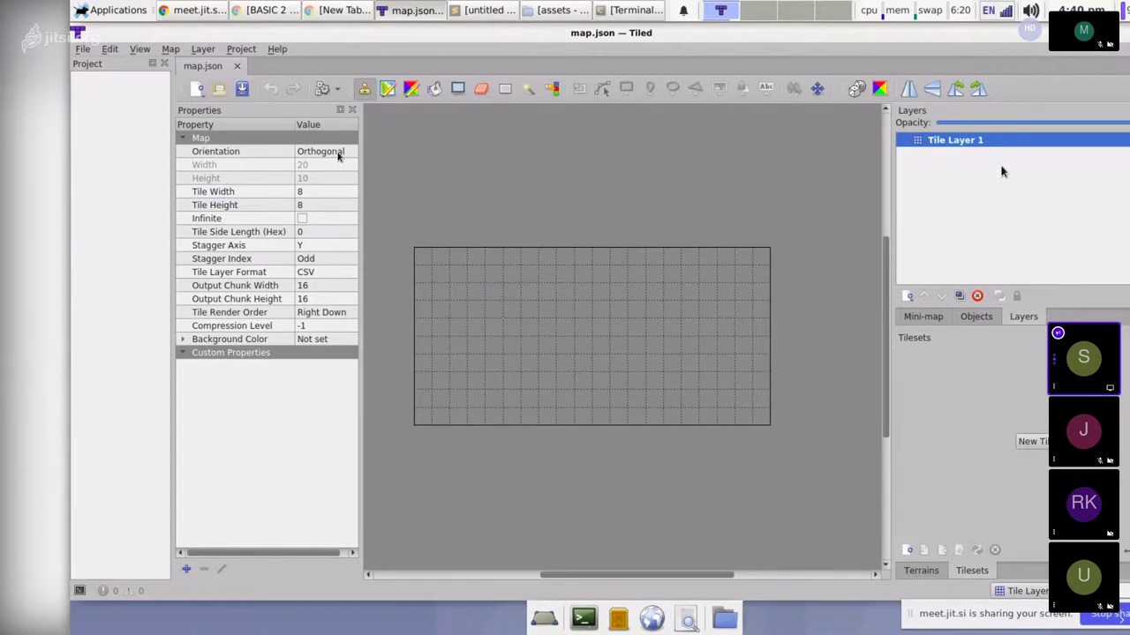
# Rename the layer Tile Layer 1 to bg.
pyautogui.doubleClick(960, 143)
pyautogui.click(954, 155)
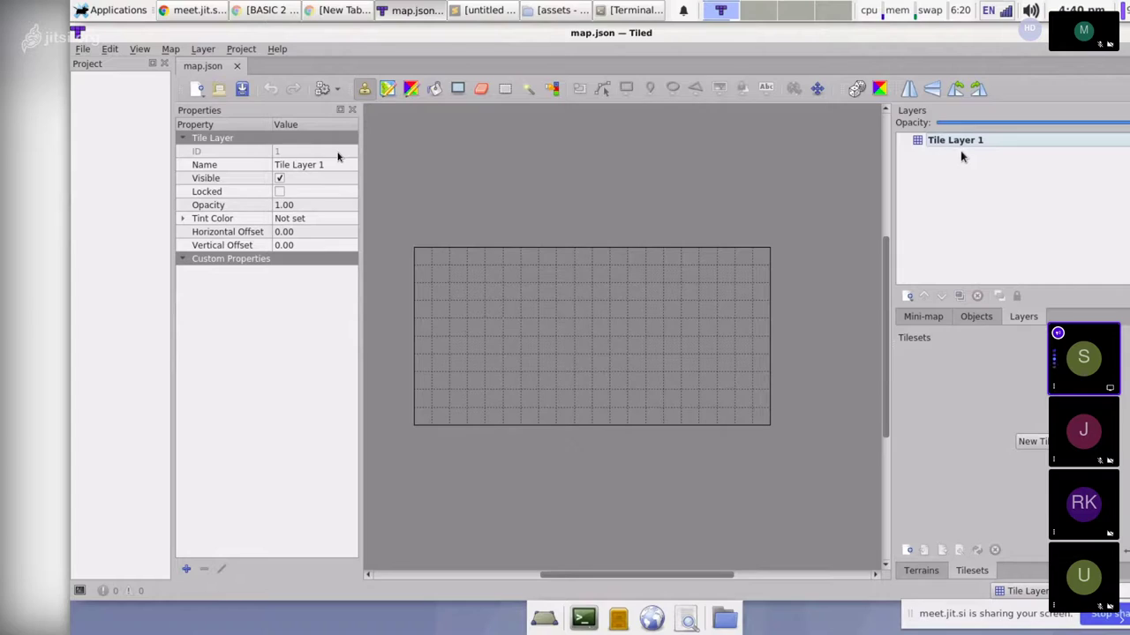
pyautogui.doubleClick(962, 143)
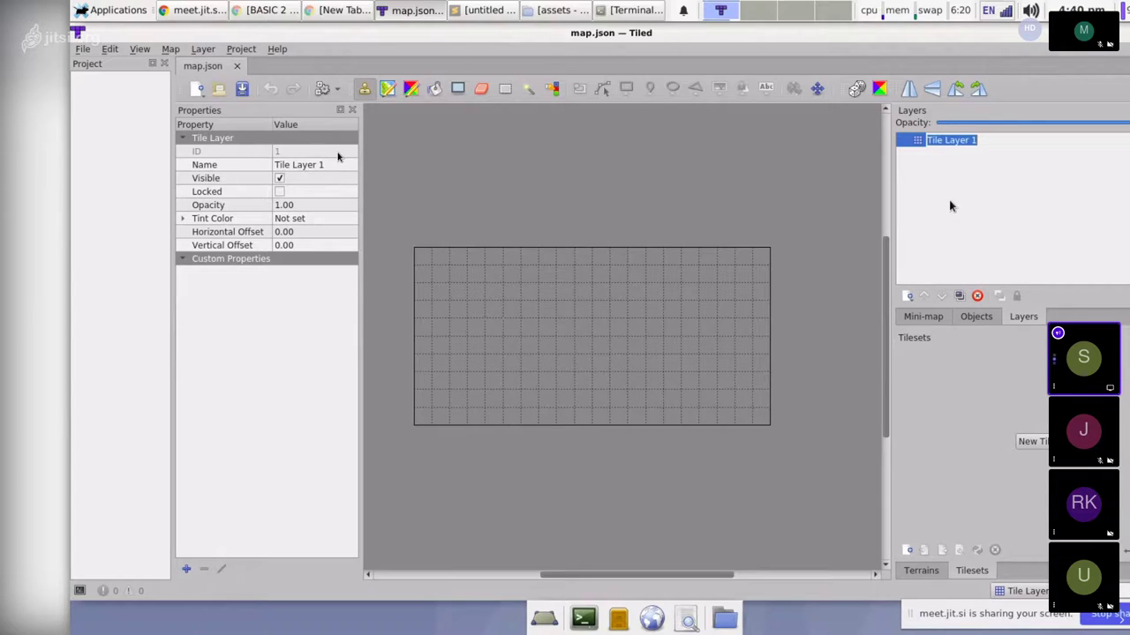
pyautogui.press('BackSpace')
pyautogui.write('bg')
pyautogui.press('Return')
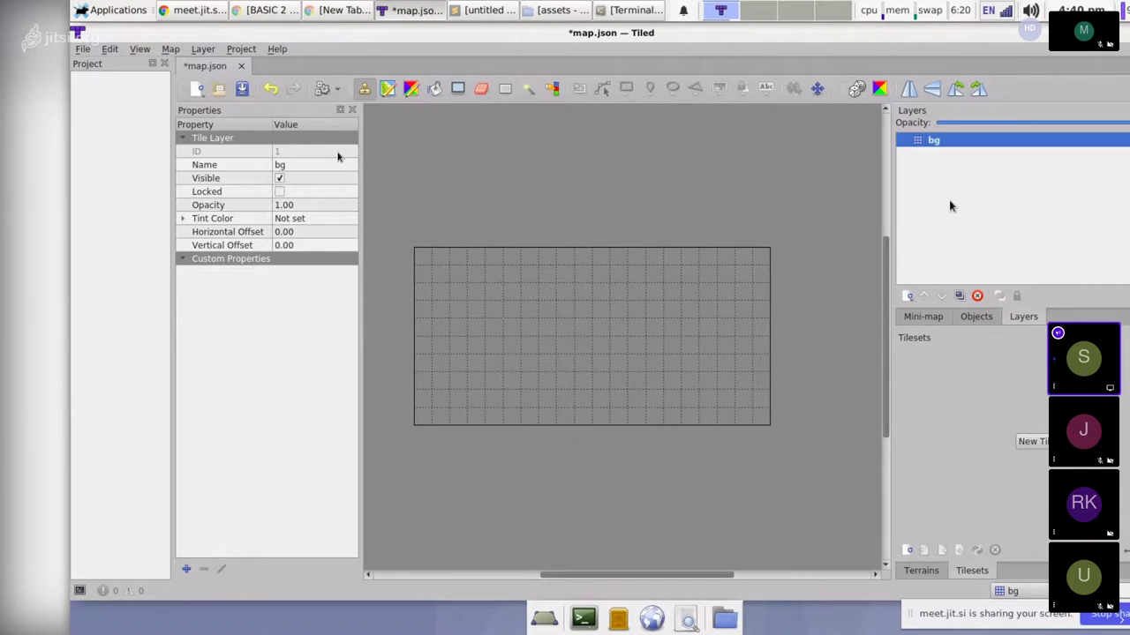
pyautogui.click(950, 203)
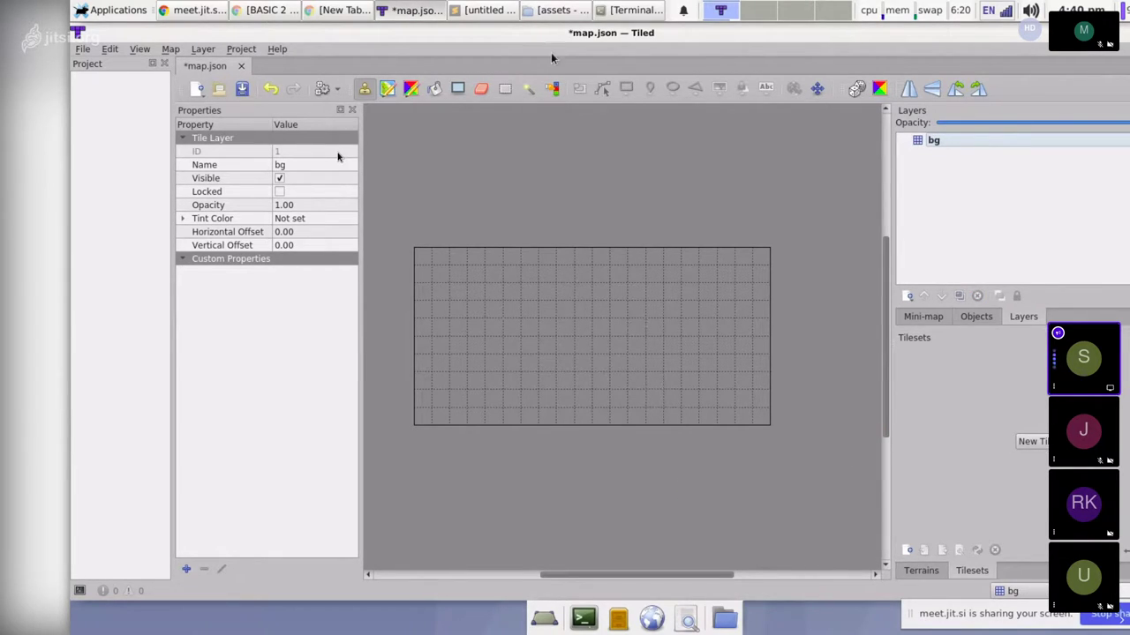
# Open tiles.png from the assets folder in Ristretto Image Viewer and examine its tiles enlarged.
pyautogui.click(530, 10)
pyautogui.doubleClick(559, 140)
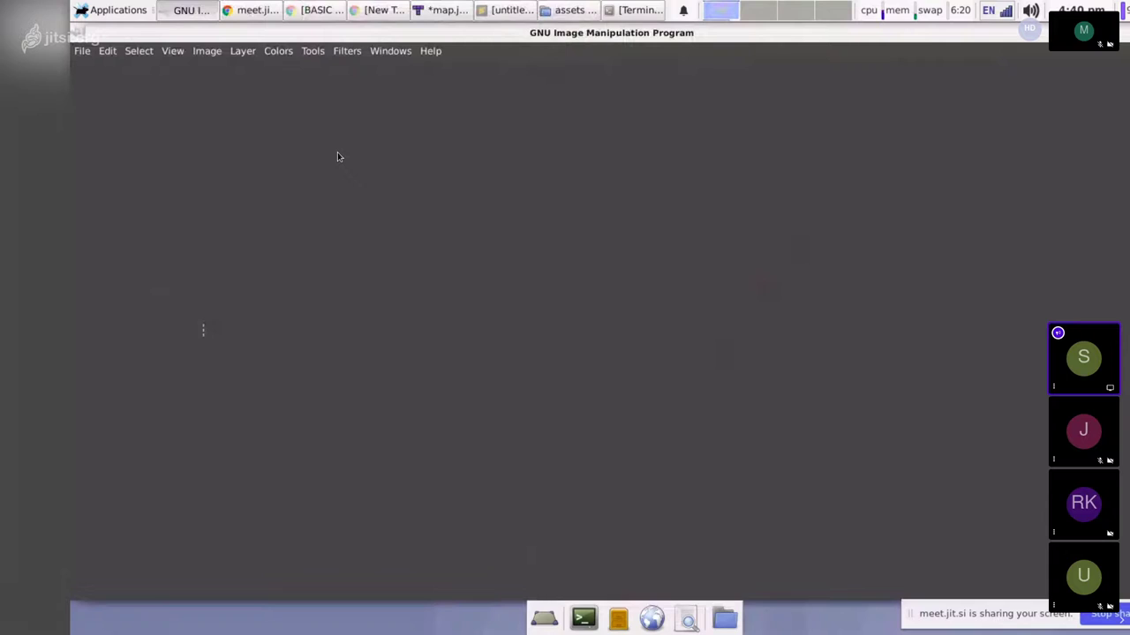
pyautogui.hotkey('ctrl', 'q')
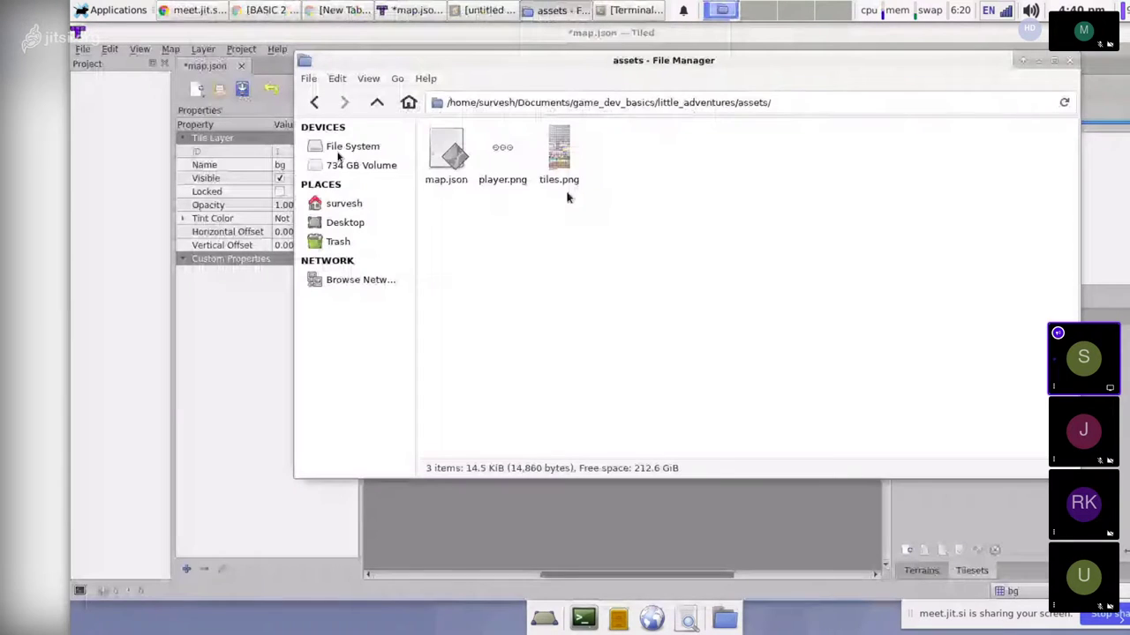
pyautogui.rightClick(559, 158)
pyautogui.moveTo(670, 184)
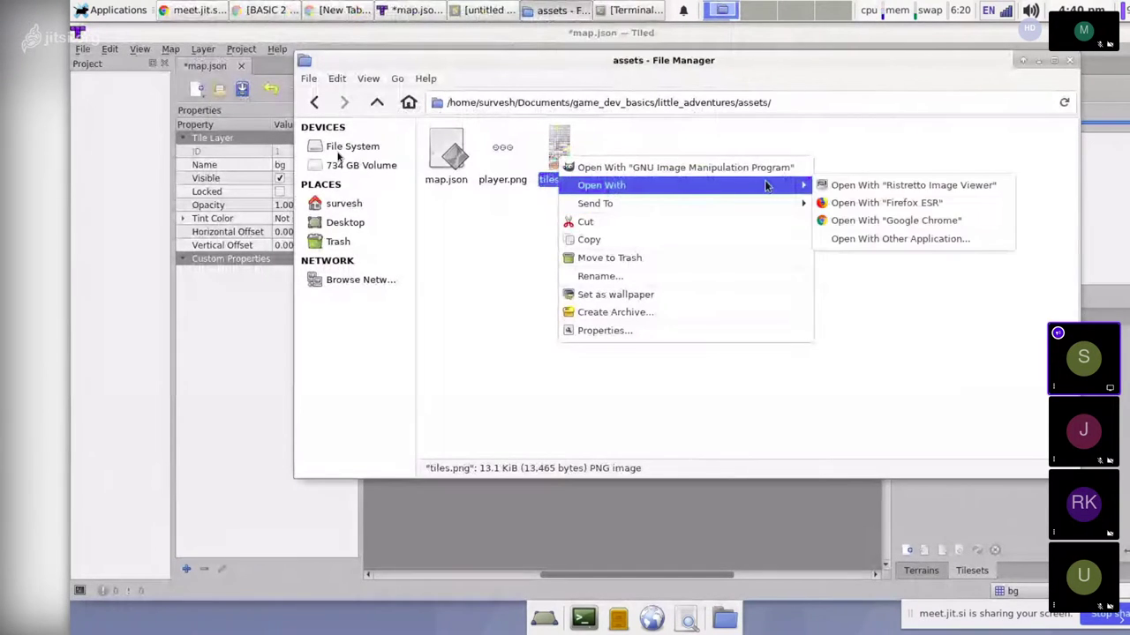
pyautogui.click(868, 187)
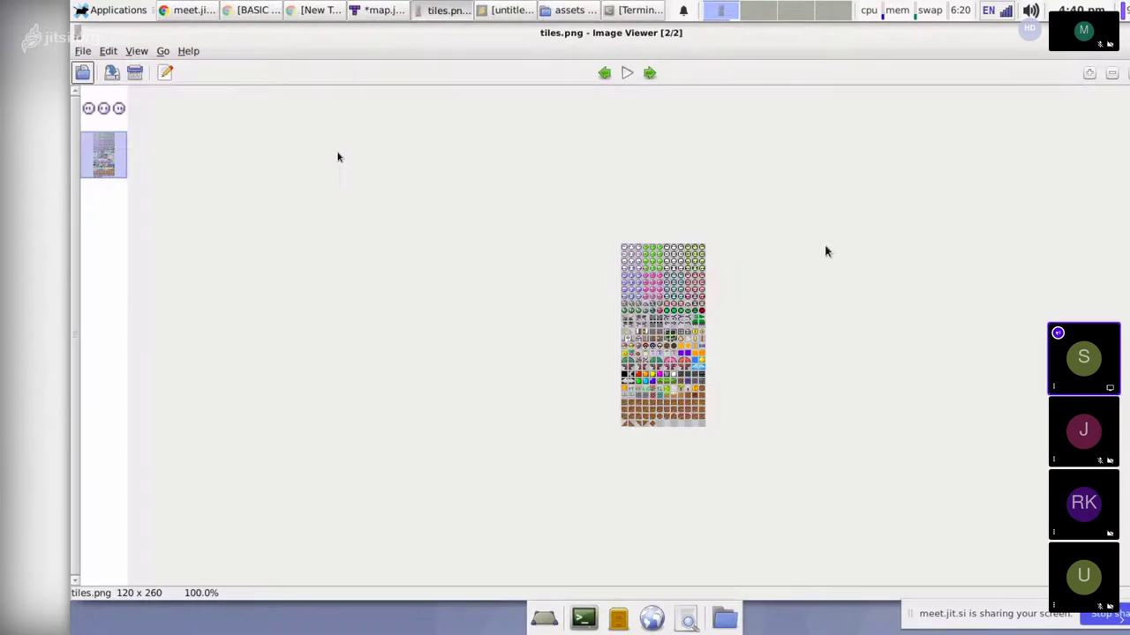
pyautogui.keyDown('ctrl'); pyautogui.scroll(8, 826, 251); pyautogui.keyUp('ctrl')
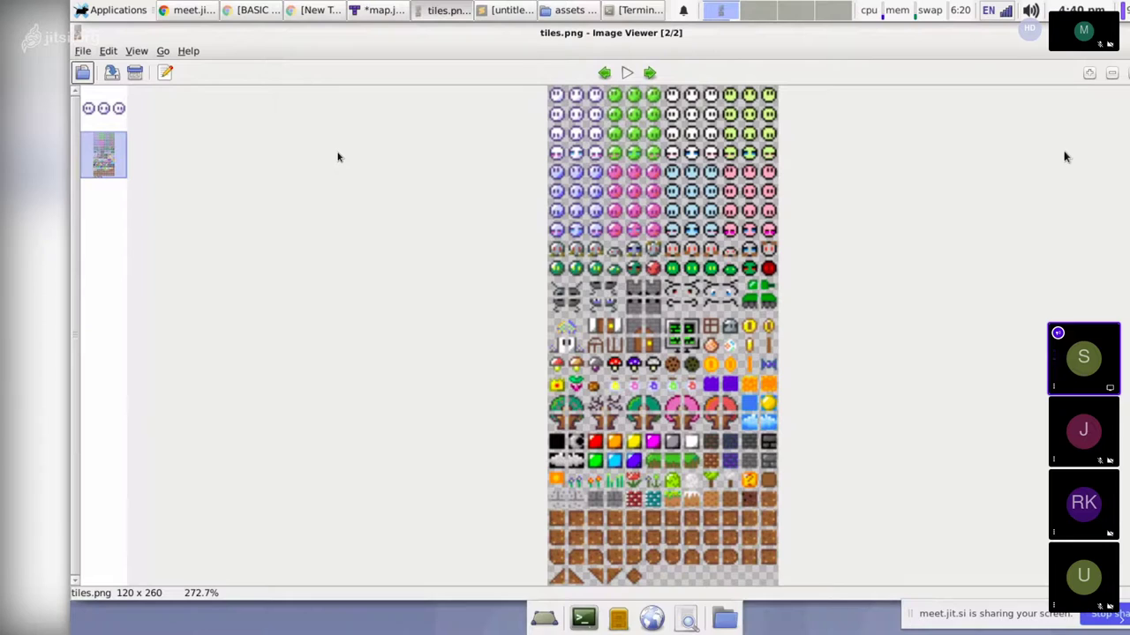
pyautogui.hotkey('ctrl', 'w')
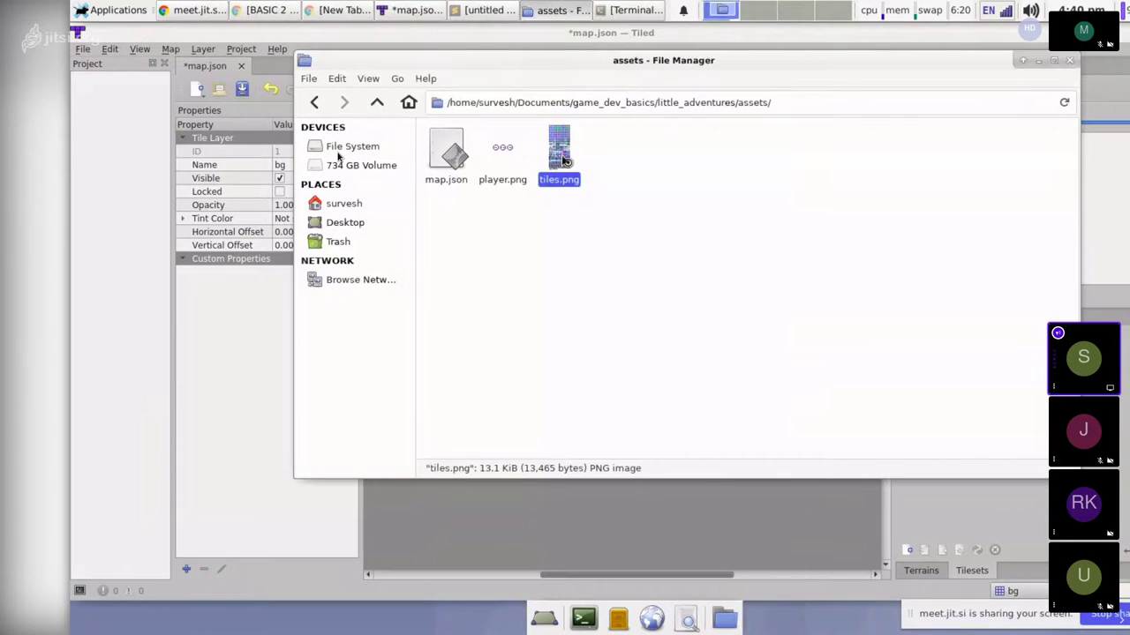
pyautogui.hotkey('ctrl', 'w')
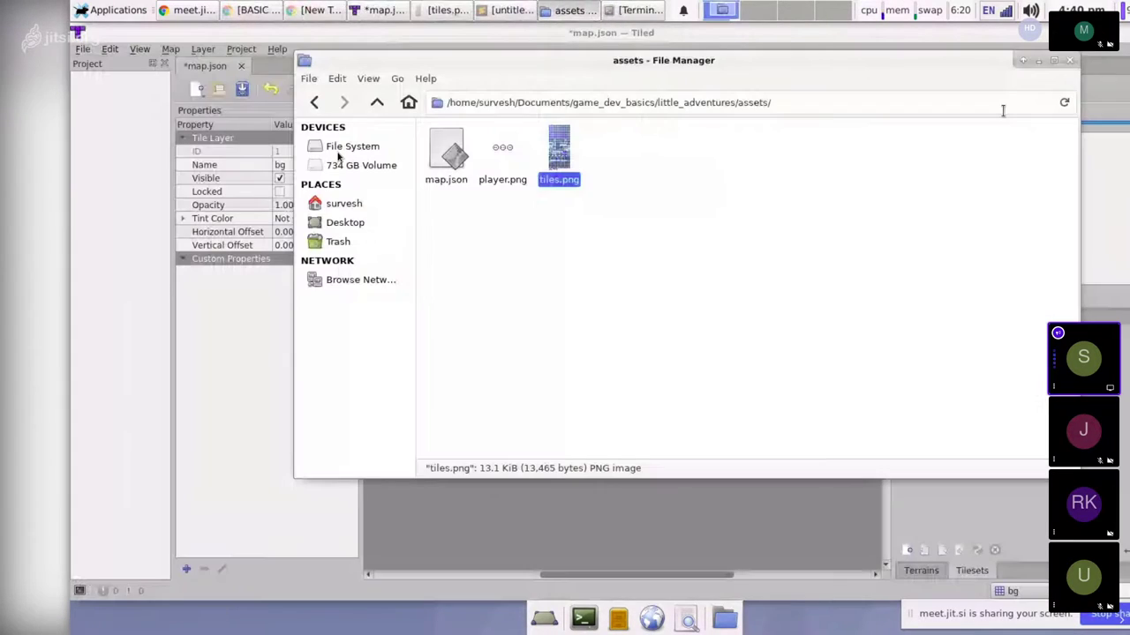
# Minimise the file manager, check the tile size settings for a new map in Tiled, and discard the new map.
pyautogui.click(1038, 61)
pyautogui.click(82, 49)
pyautogui.moveTo(101, 63)
pyautogui.click(353, 63)
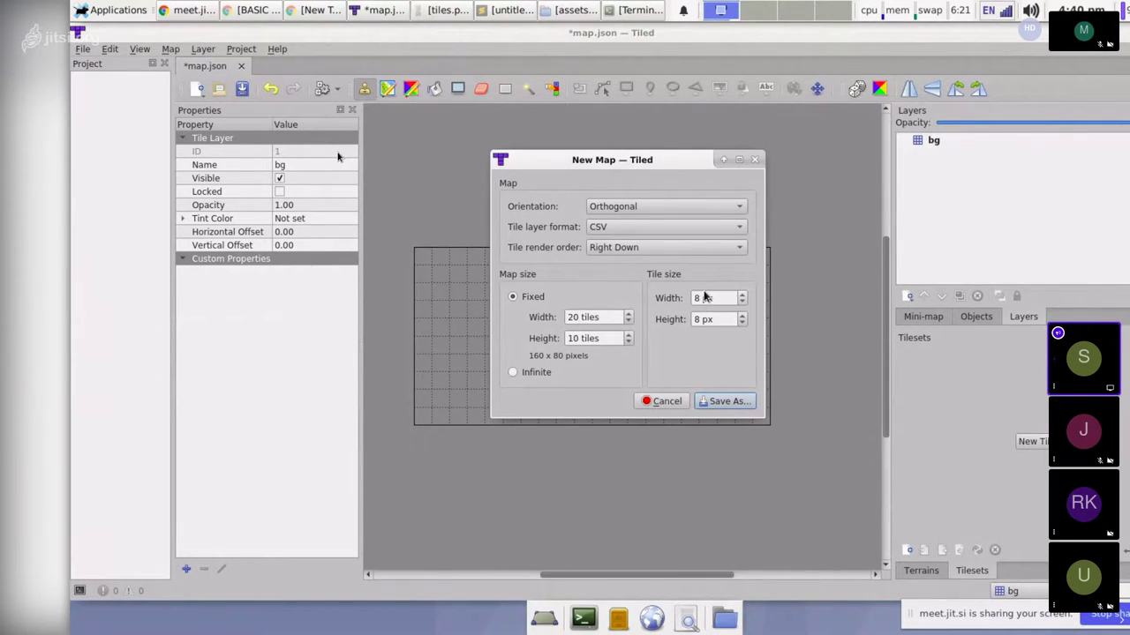
pyautogui.click(755, 160)
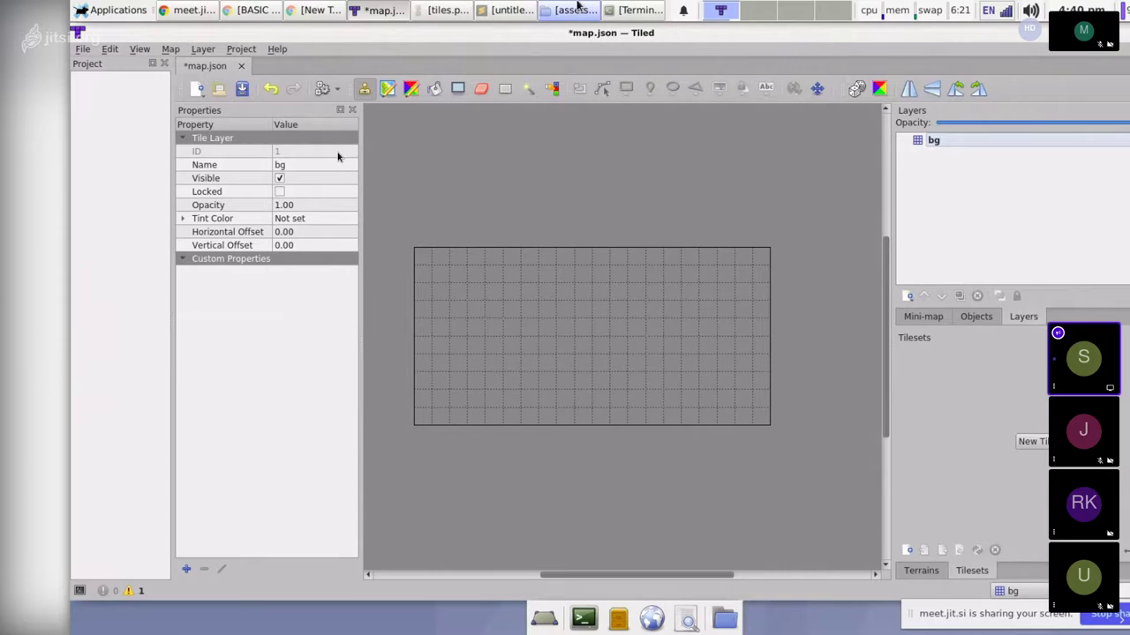
# Quit the image viewer and open tiles.png from the assets folder in GIMP.
pyautogui.click(451, 10)
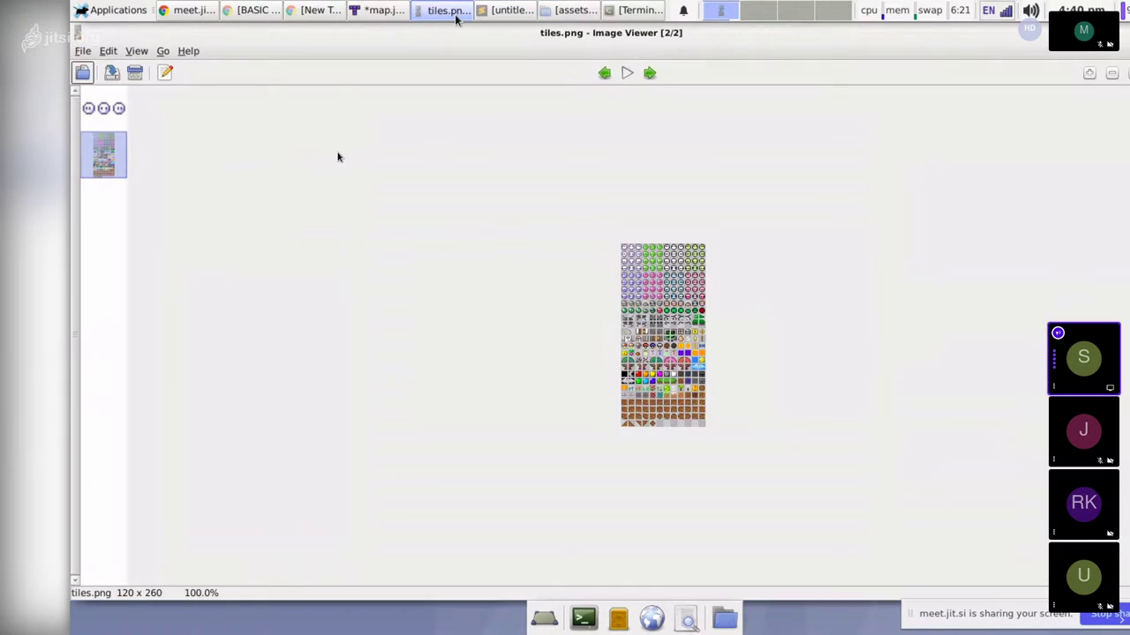
pyautogui.hotkey('ctrl', 'q')
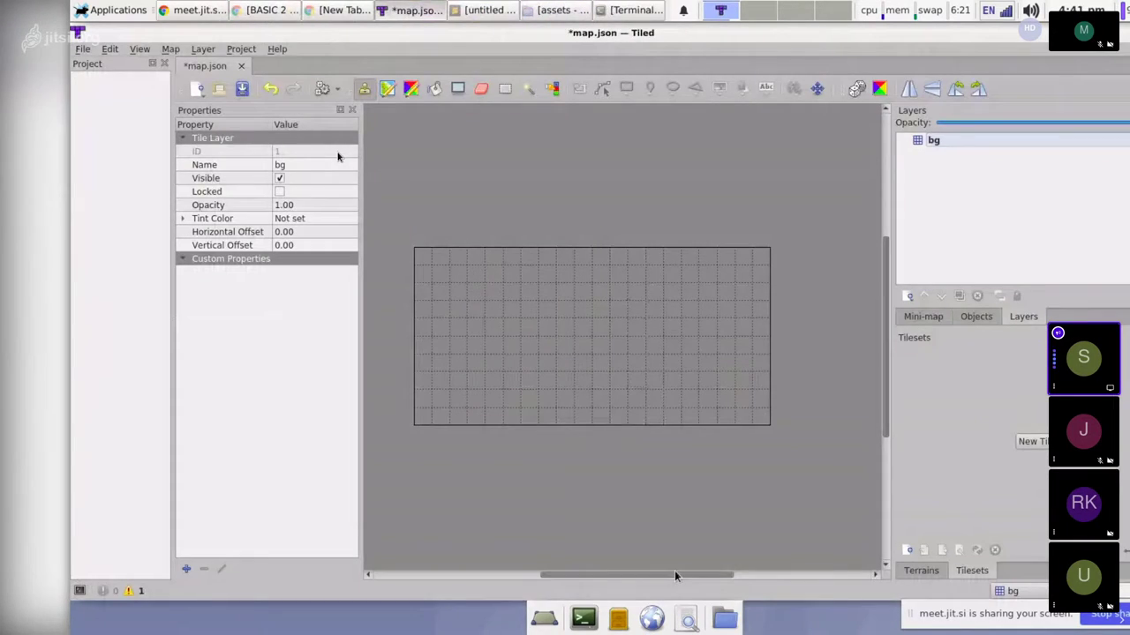
pyautogui.click(552, 11)
pyautogui.rightClick(553, 179)
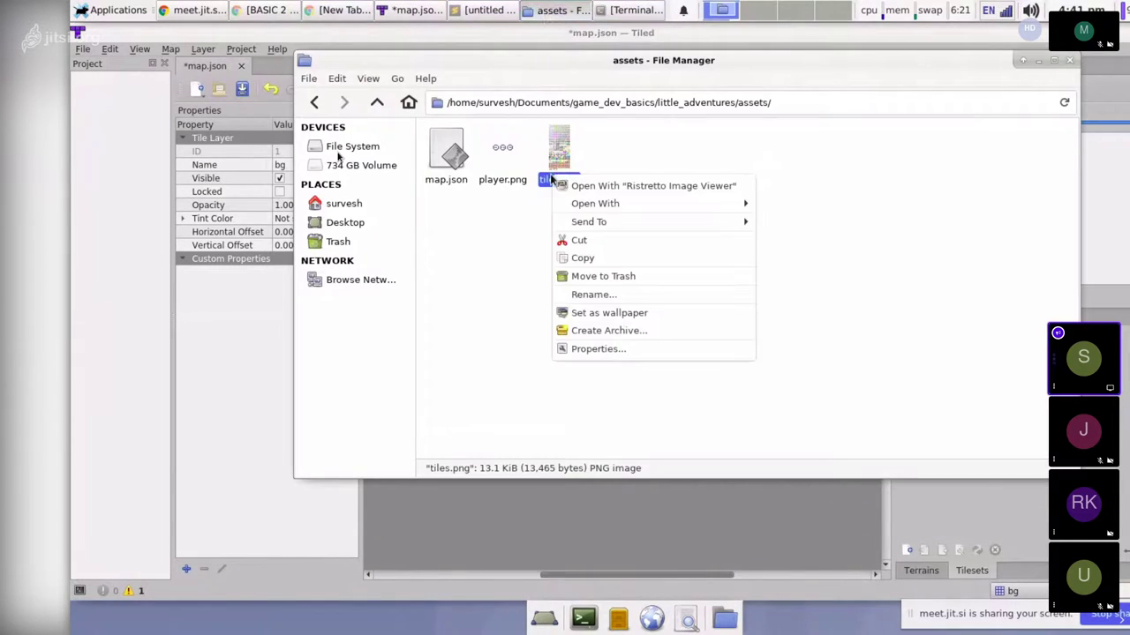
pyautogui.click(767, 205)
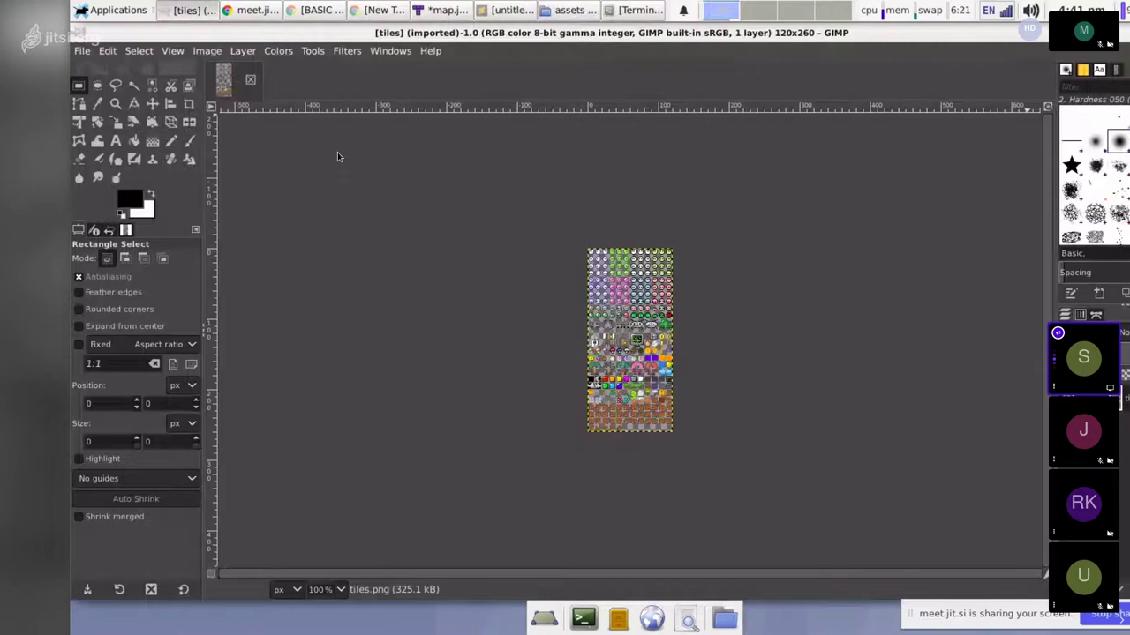
# Open the properties of tiles.png in the file manager and check the image's pixel dimensions.
pyautogui.hotkey('alt', 'Tab')
pyautogui.rightClick(554, 163)
pyautogui.click(618, 339)
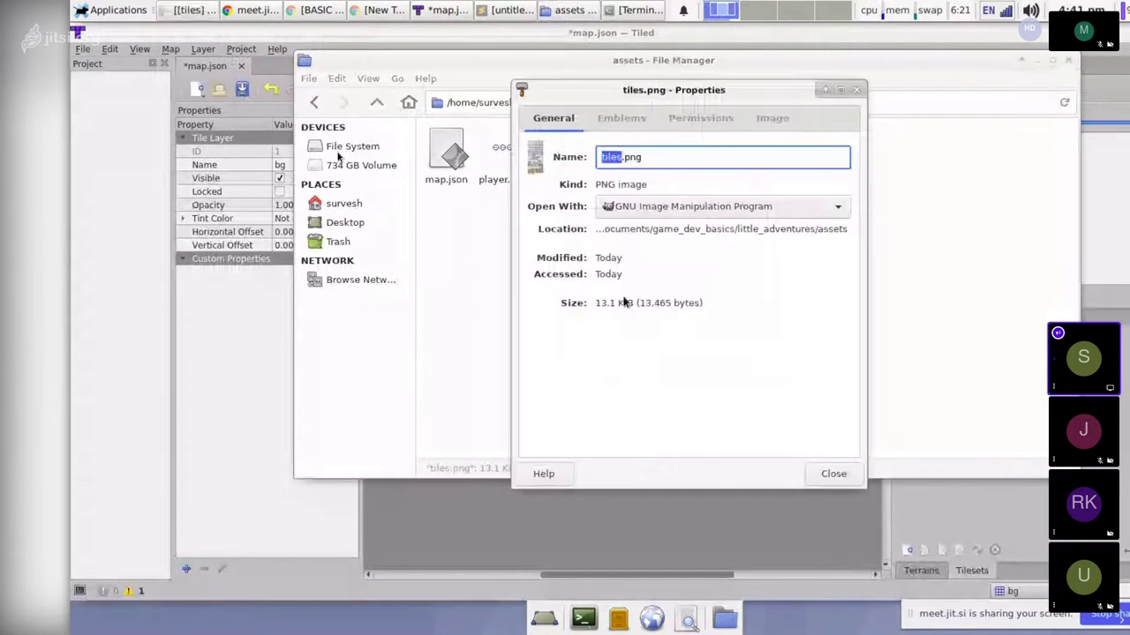
pyautogui.click(700, 118)
pyautogui.click(769, 118)
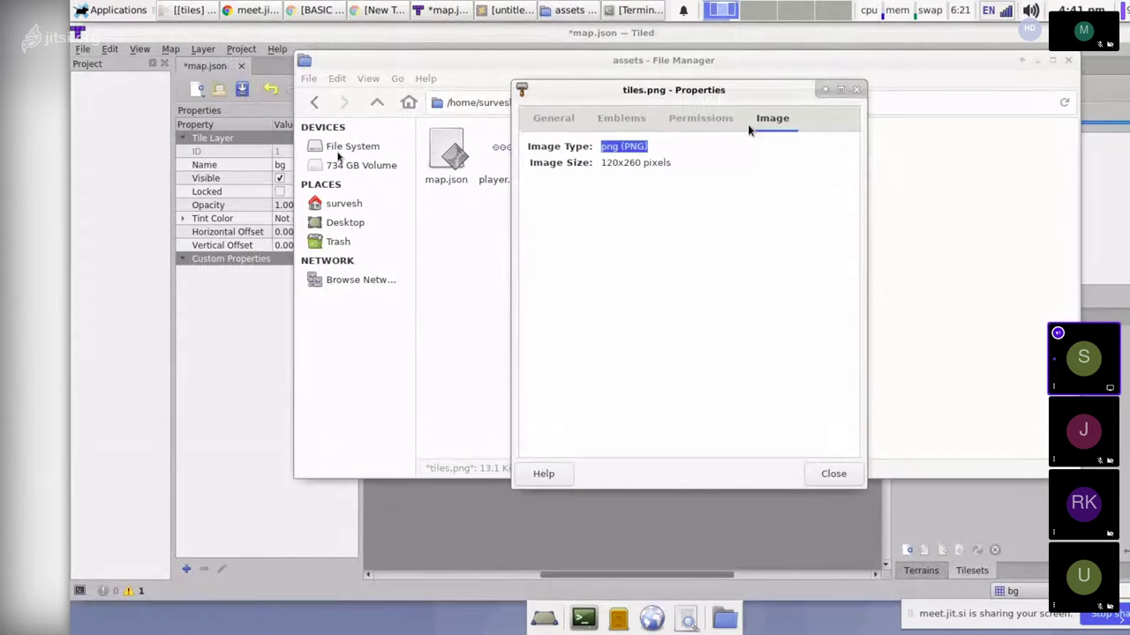
pyautogui.moveTo(603, 162); pyautogui.dragTo(637, 163)
pyautogui.click(638, 162)
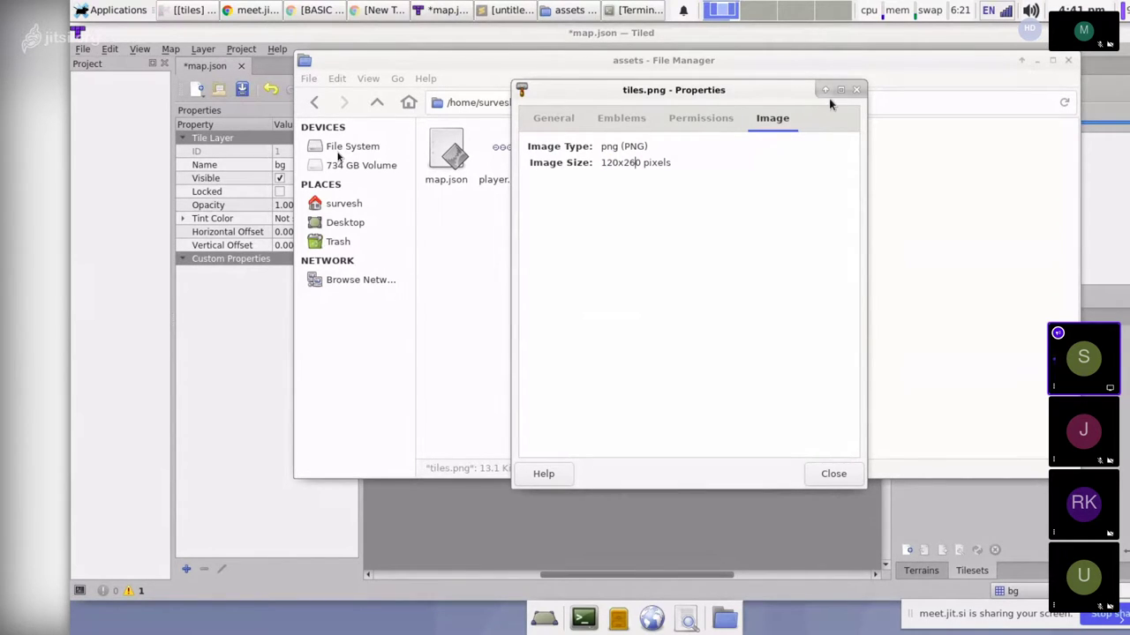
pyautogui.click(1021, 60)
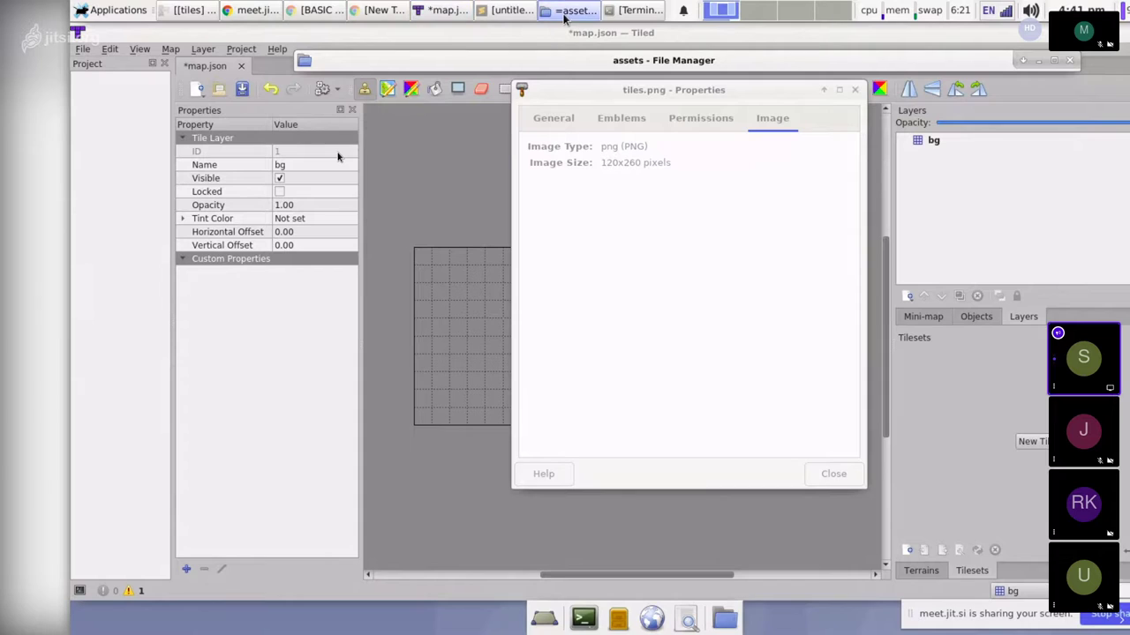
# Examine the tile rows enlarged in GIMP, compare them with the image width in the tiles.png properties, and close the properties.
pyautogui.click(191, 10)
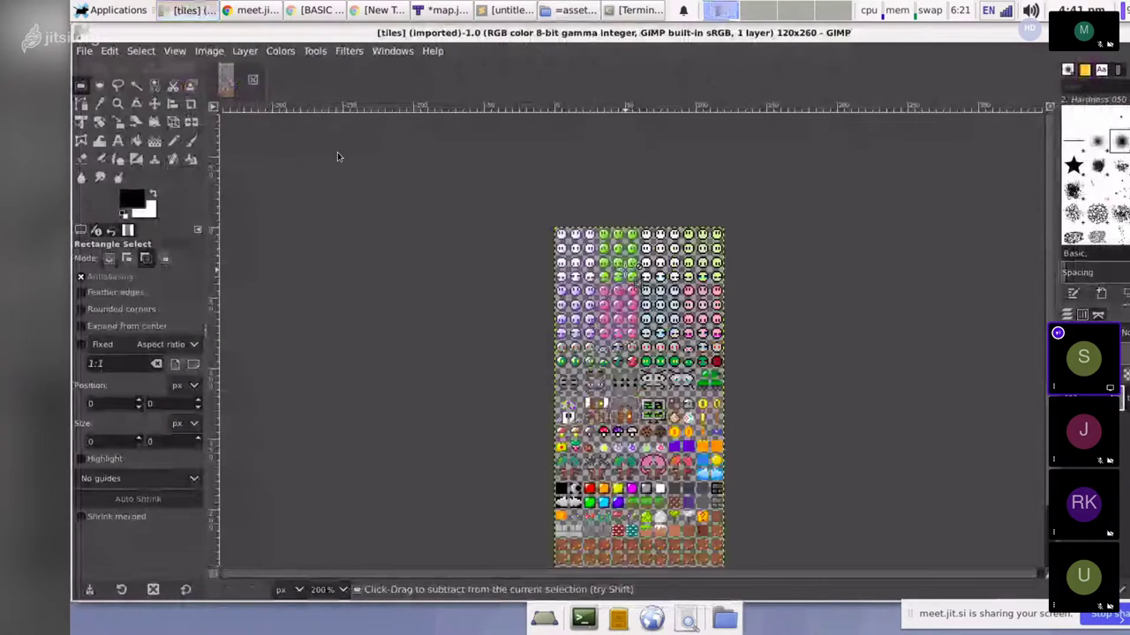
pyautogui.keyDown('ctrl'); pyautogui.scroll(3, 629, 265); pyautogui.keyUp('ctrl')
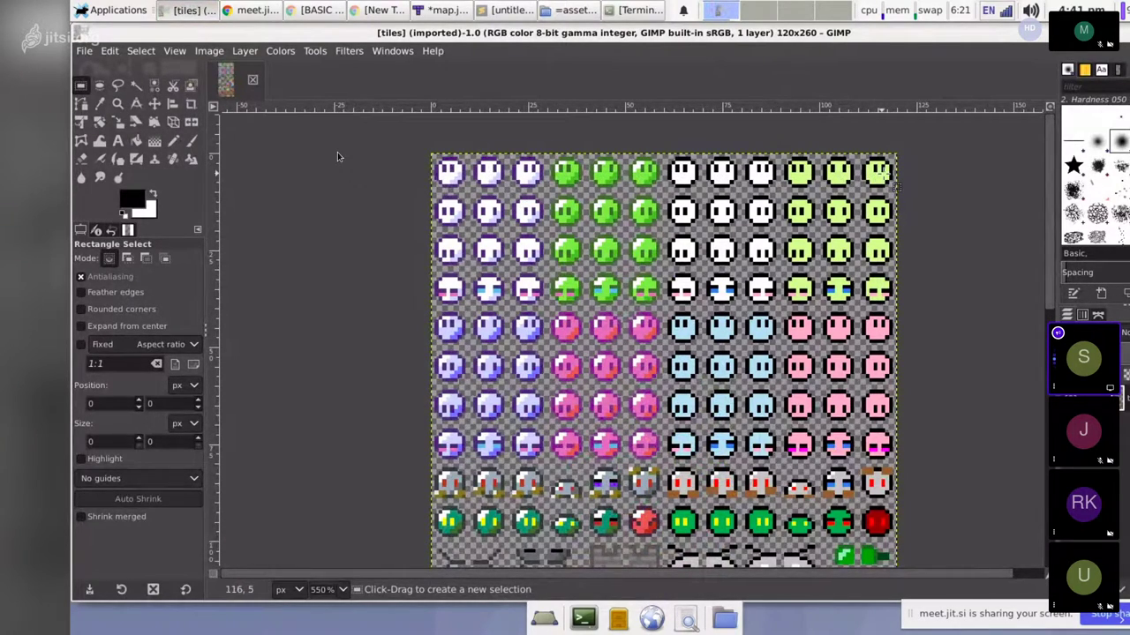
pyautogui.click(572, 10)
pyautogui.moveTo(609, 162); pyautogui.dragTo(625, 162)
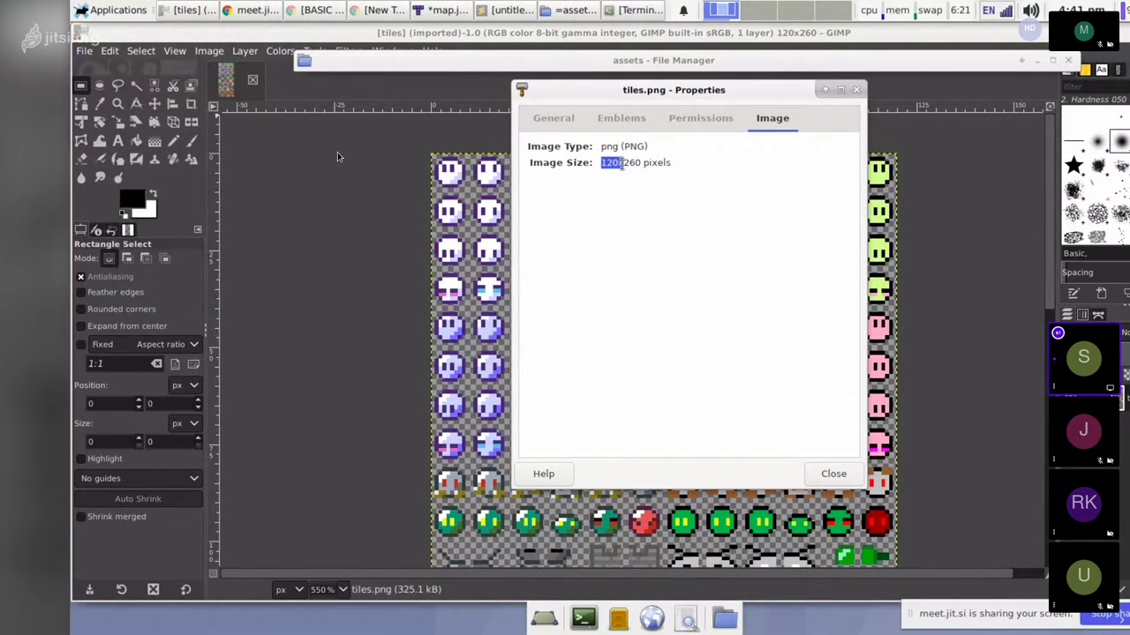
pyautogui.click(856, 89)
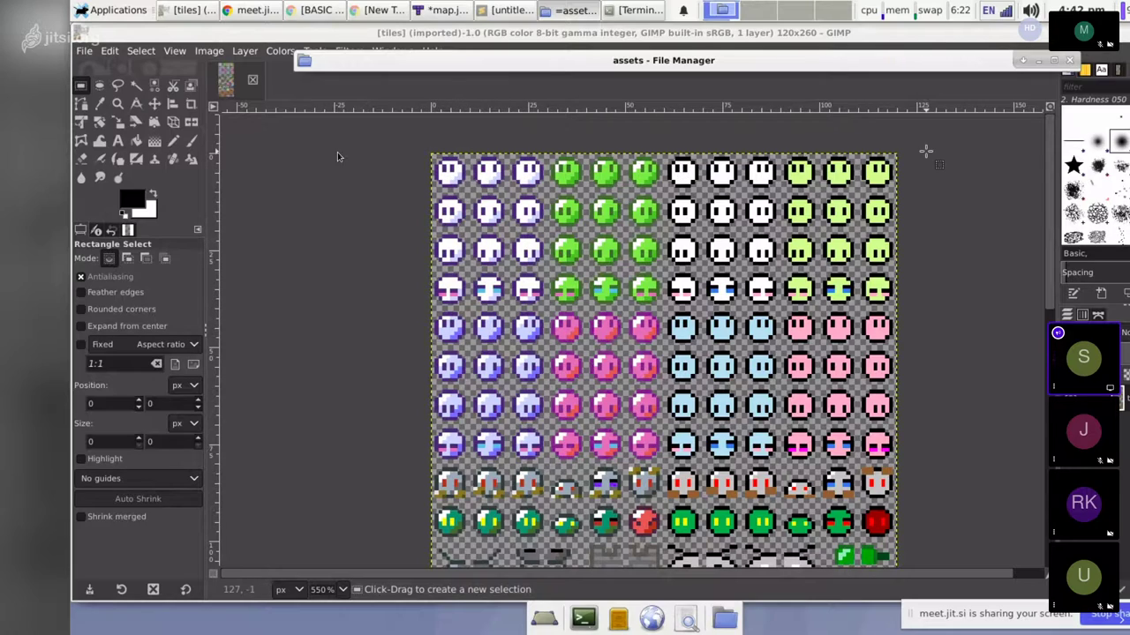
# Measure the first tile with vertical guides at about 1 and 9 px and horizontal guides at about 1 and 8 px.
pyautogui.moveTo(216, 261); pyautogui.dragTo(434, 257)
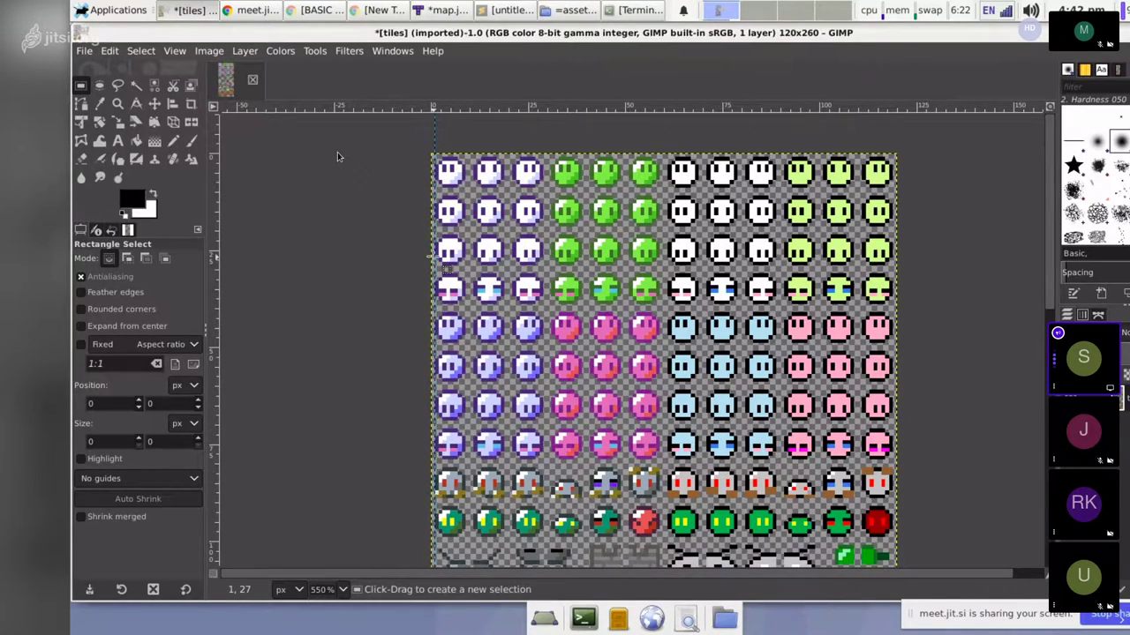
pyautogui.moveTo(463, 113); pyautogui.dragTo(469, 150)
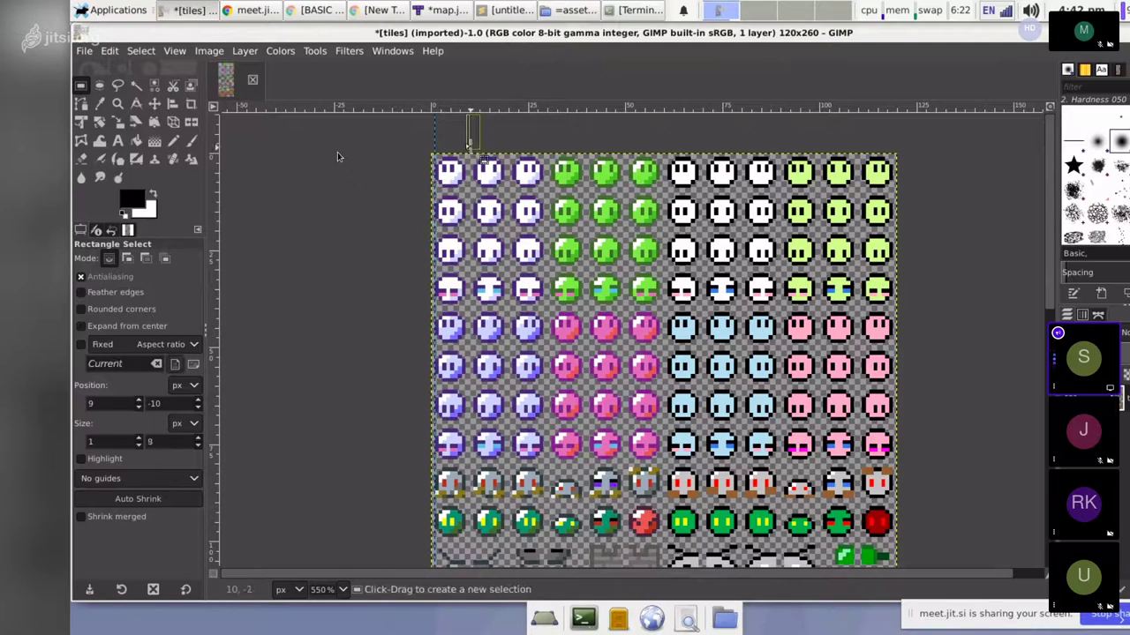
pyautogui.moveTo(466, 110); pyautogui.dragTo(465, 158)
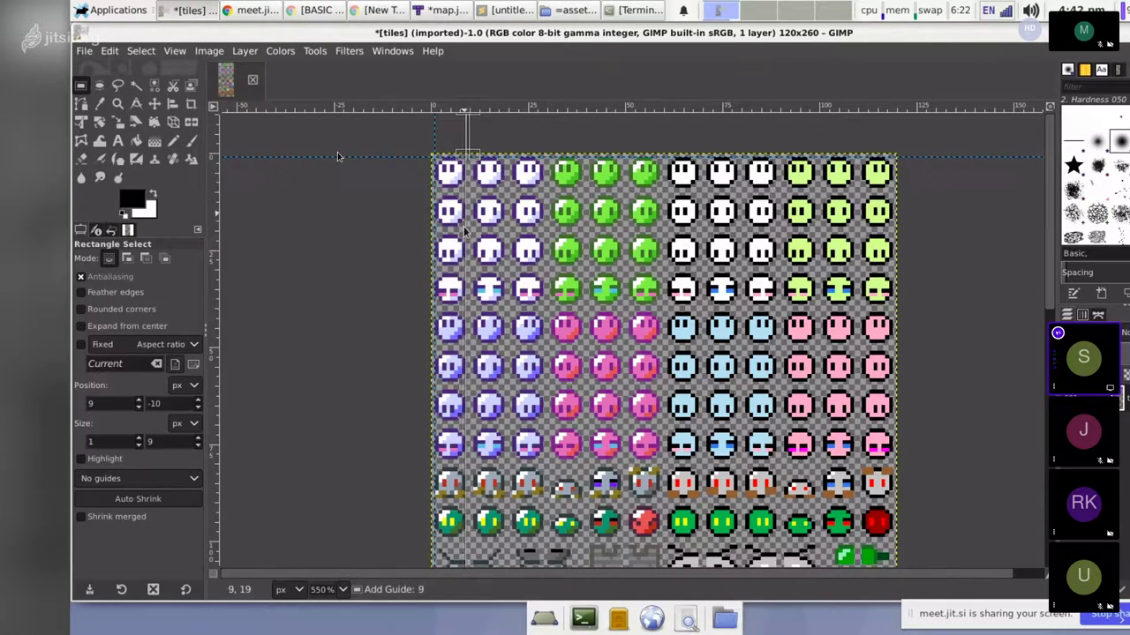
pyautogui.moveTo(345, 107); pyautogui.dragTo(349, 185)
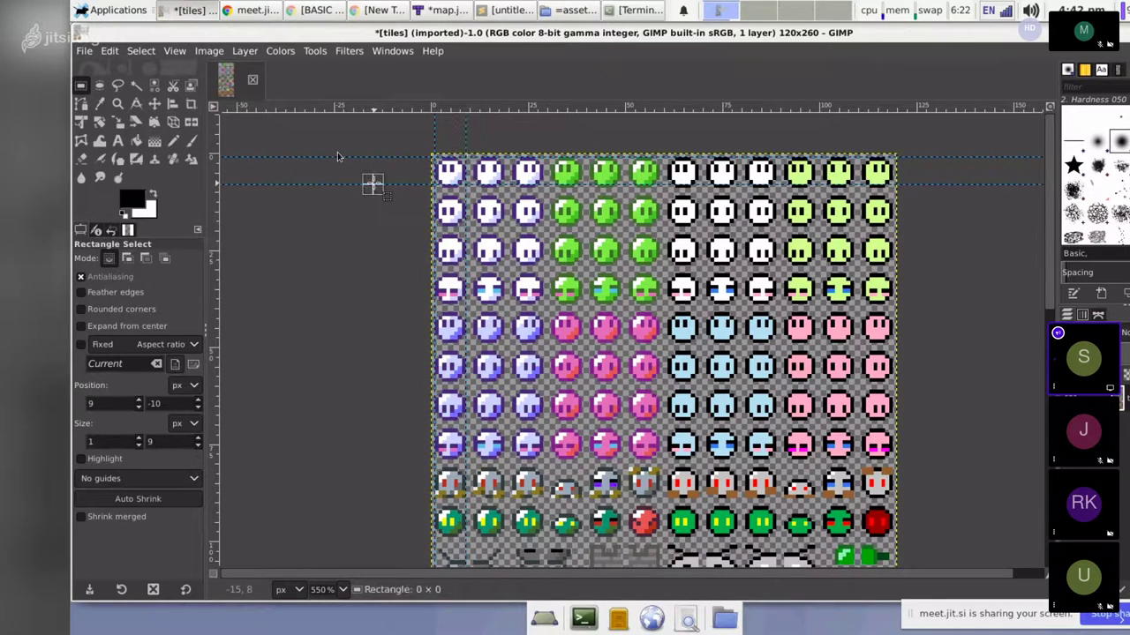
pyautogui.click(226, 166)
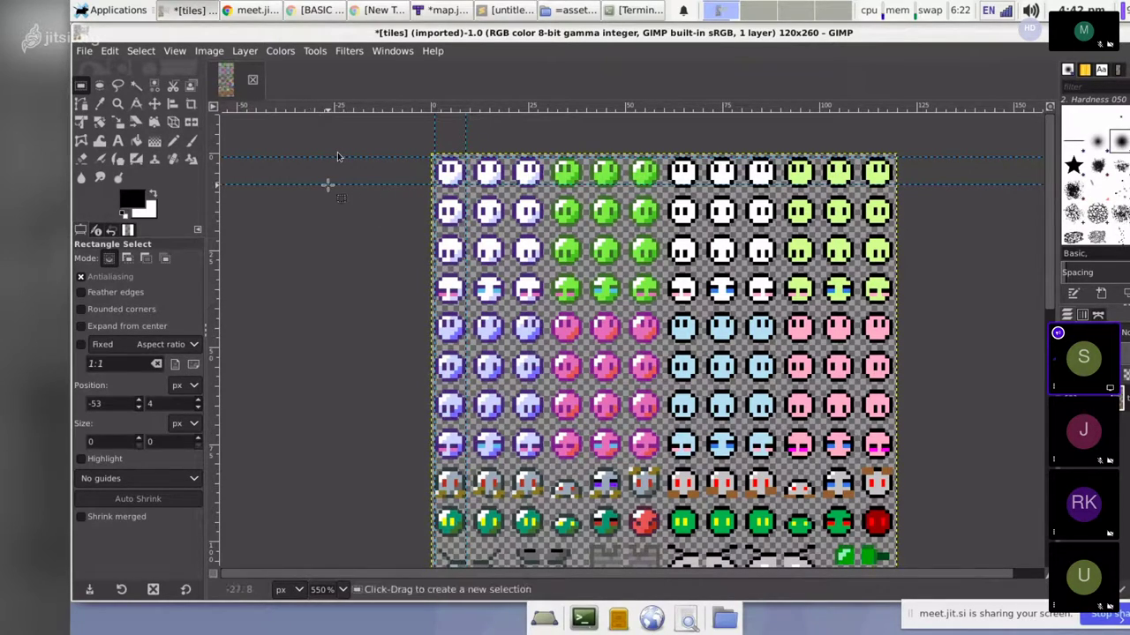
# Move the first tile's lower horizontal guide to about 9 px with the Move tool and quit GIMP.
pyautogui.press('m')
pyautogui.moveTo(283, 184); pyautogui.dragTo(282, 188)
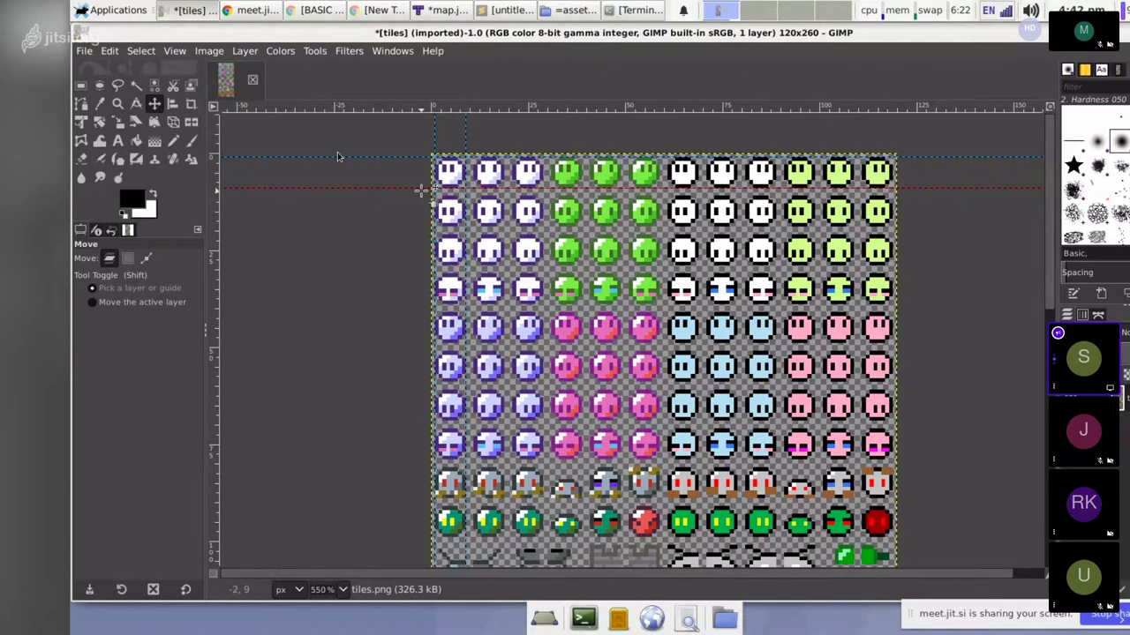
pyautogui.moveTo(420, 191); pyautogui.dragTo(420, 157)
pyautogui.hotkey('ctrl', 'q')
pyautogui.press('Escape')
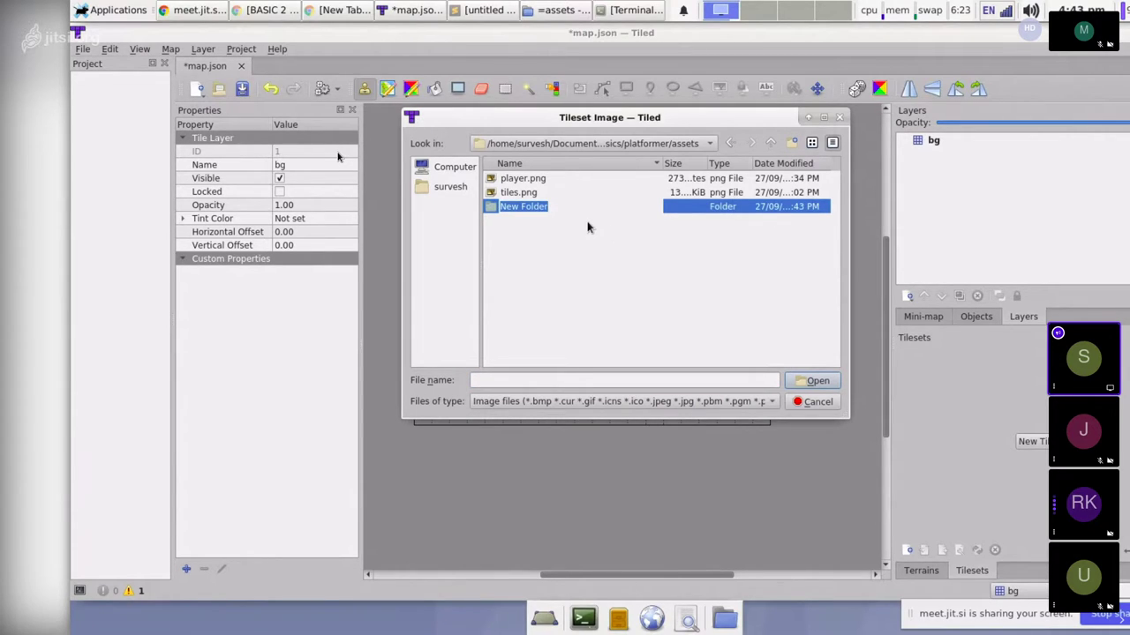
# Try to give the stray New Folder in platformer/assets an empty name, then delete the folder.
pyautogui.press('BackSpace')
pyautogui.press('Return')
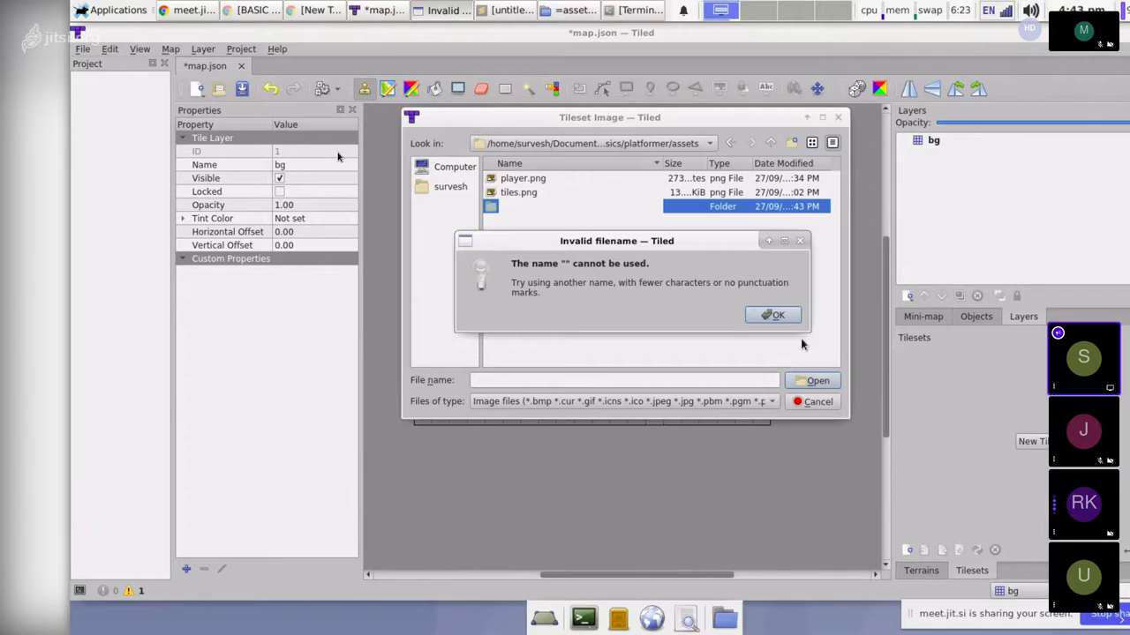
pyautogui.click(773, 315)
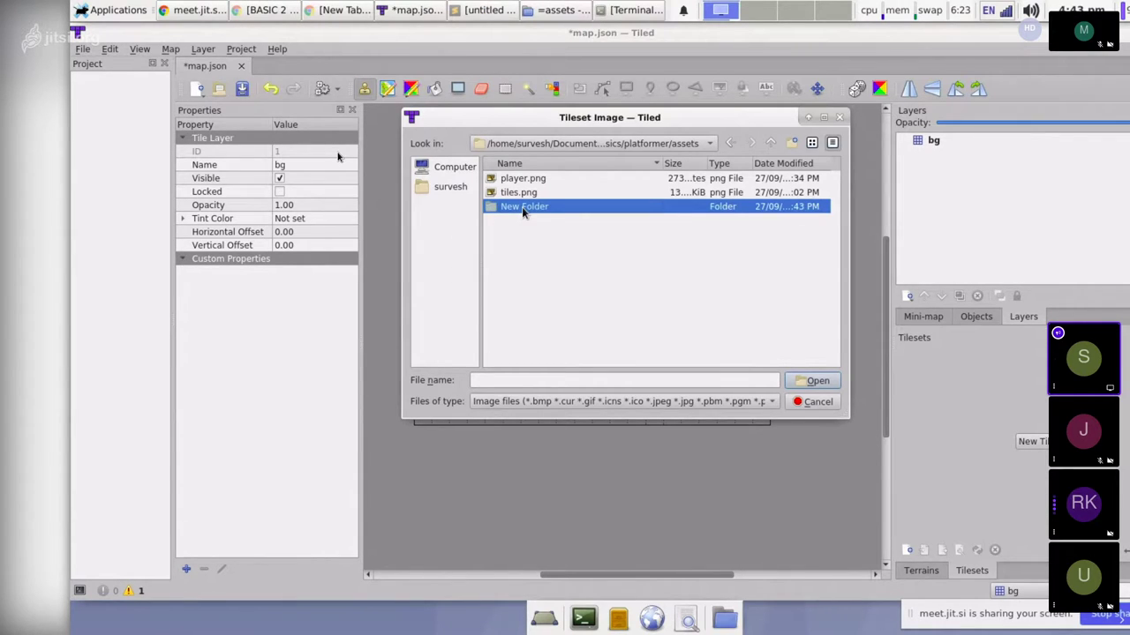
pyautogui.press('Delete')
pyautogui.click(706, 271)
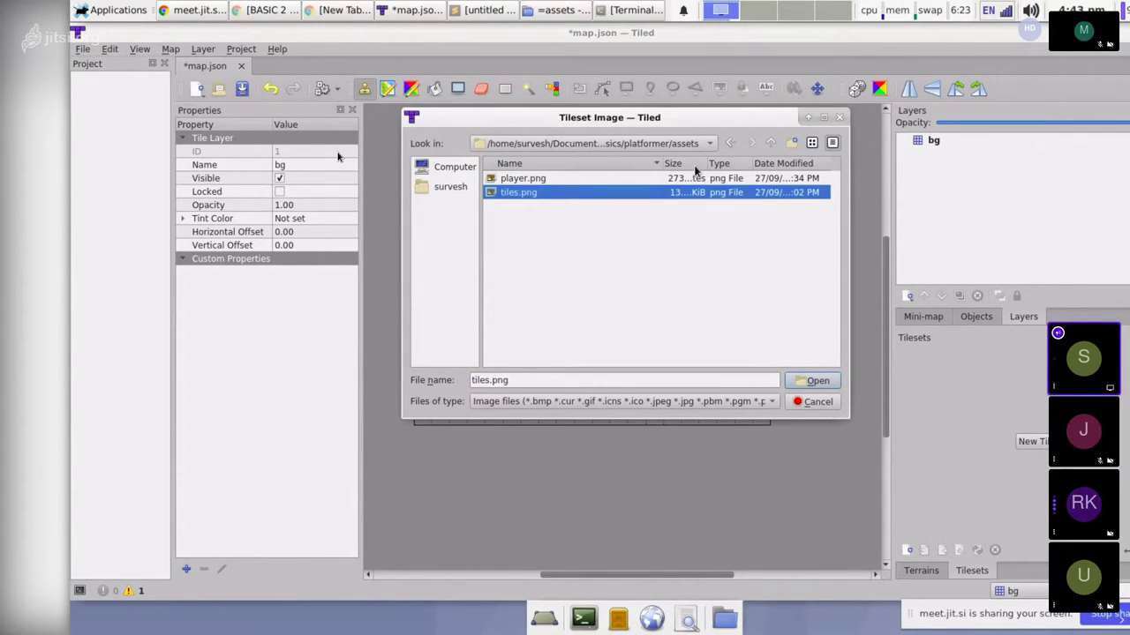
# Choose tiles.png from the little_adventures/assets folder as the tileset's source image.
pyautogui.click(764, 143)
pyautogui.click(765, 143)
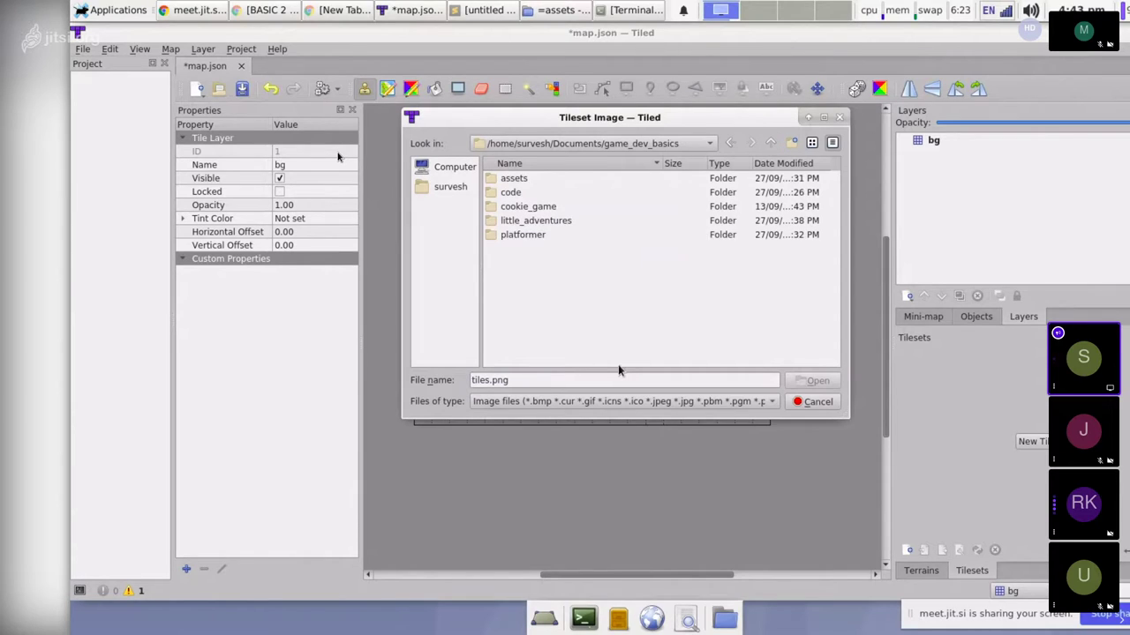
pyautogui.doubleClick(530, 221)
pyautogui.click(523, 179)
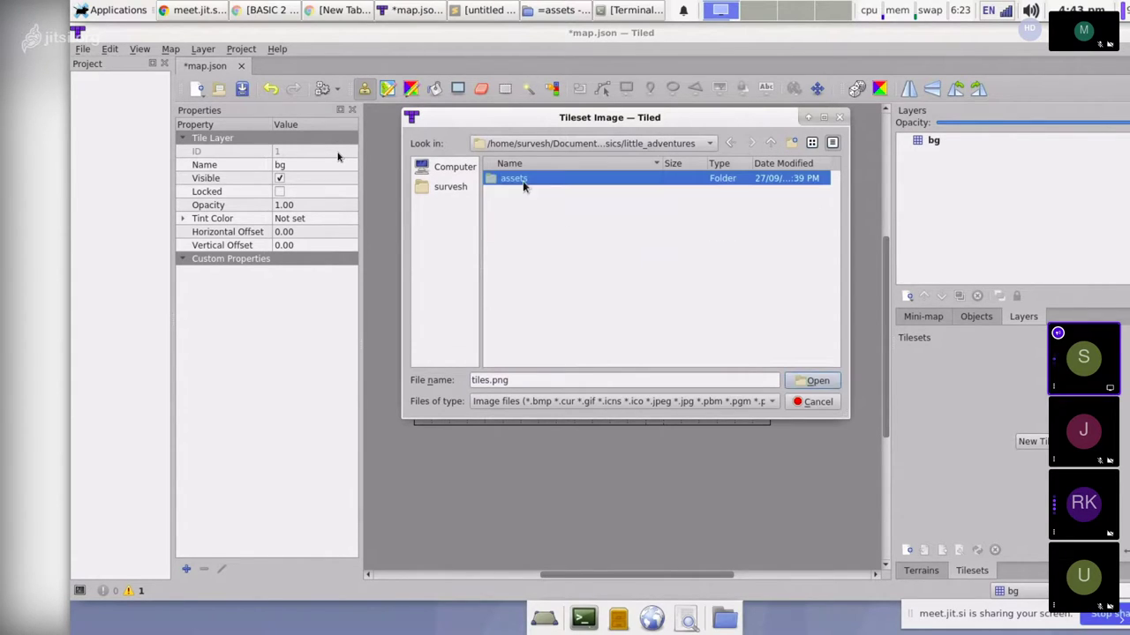
pyautogui.doubleClick(522, 179)
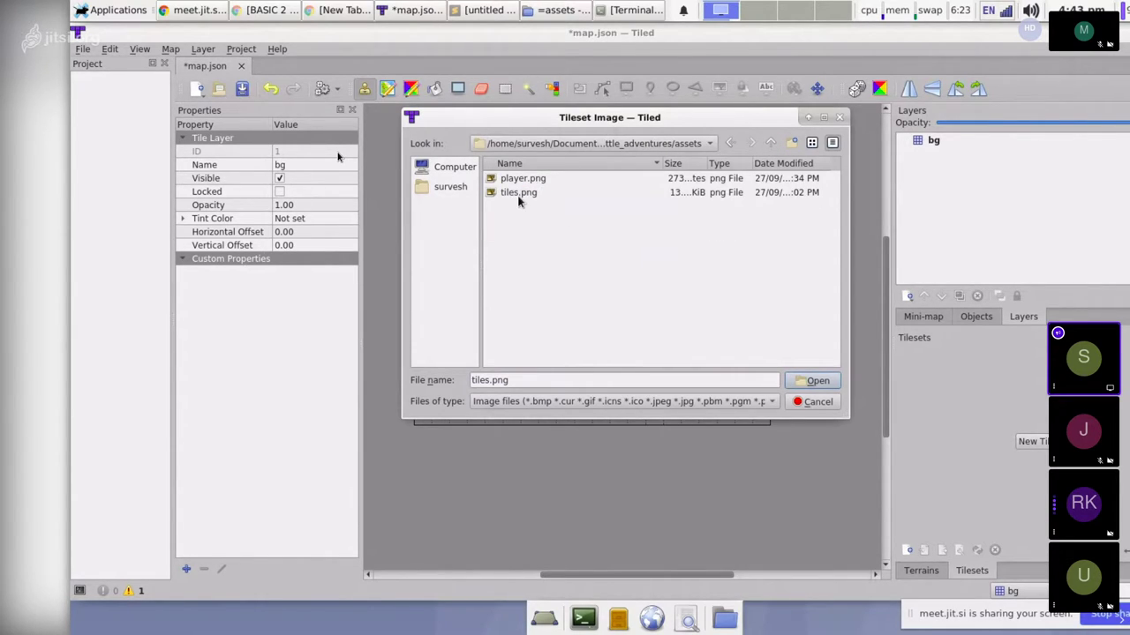
pyautogui.doubleClick(518, 196)
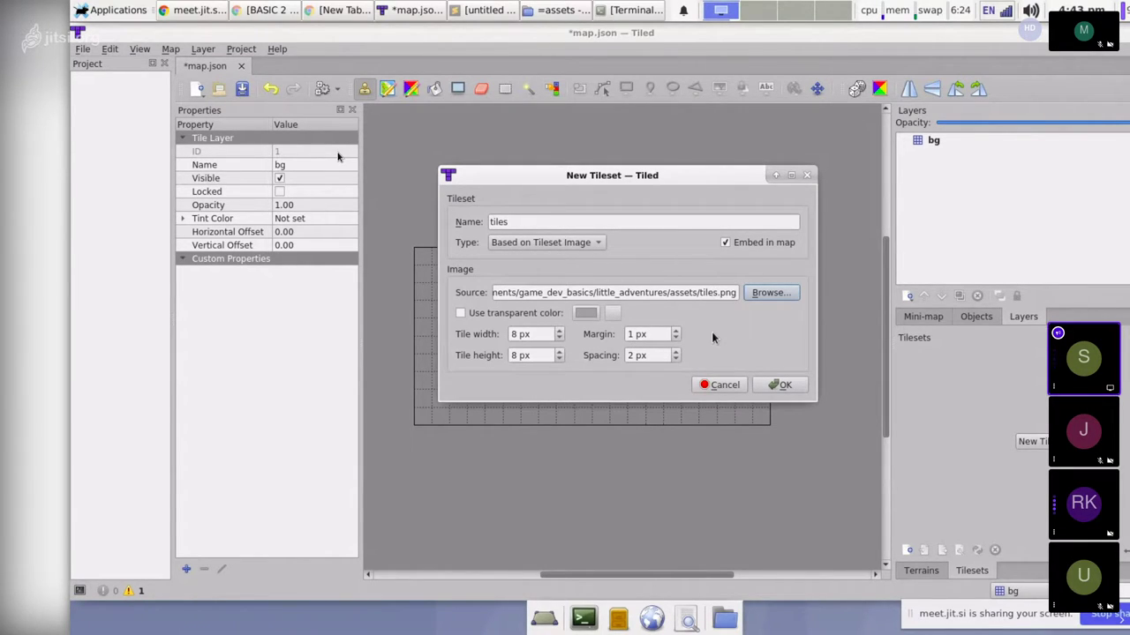
# Review the tile width, tile height, margin and spacing settings of the new tileset.
pyautogui.click(531, 334)
pyautogui.click(534, 355)
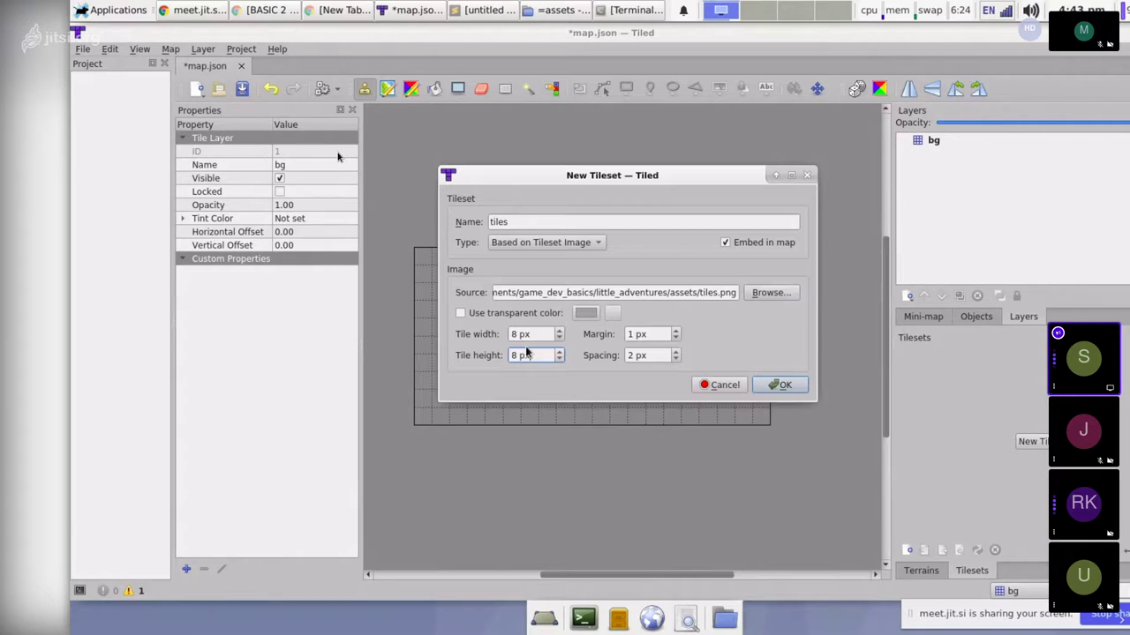
pyautogui.click(650, 335)
pyautogui.click(652, 356)
pyautogui.click(654, 333)
pyautogui.click(654, 356)
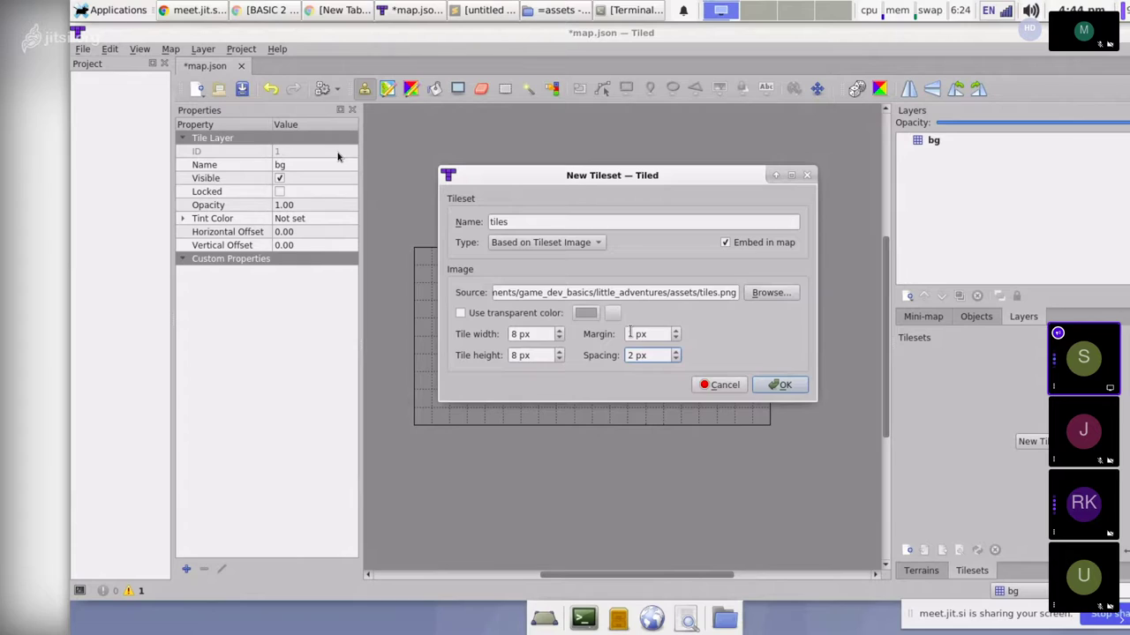
pyautogui.moveTo(628, 335); pyautogui.dragTo(655, 337)
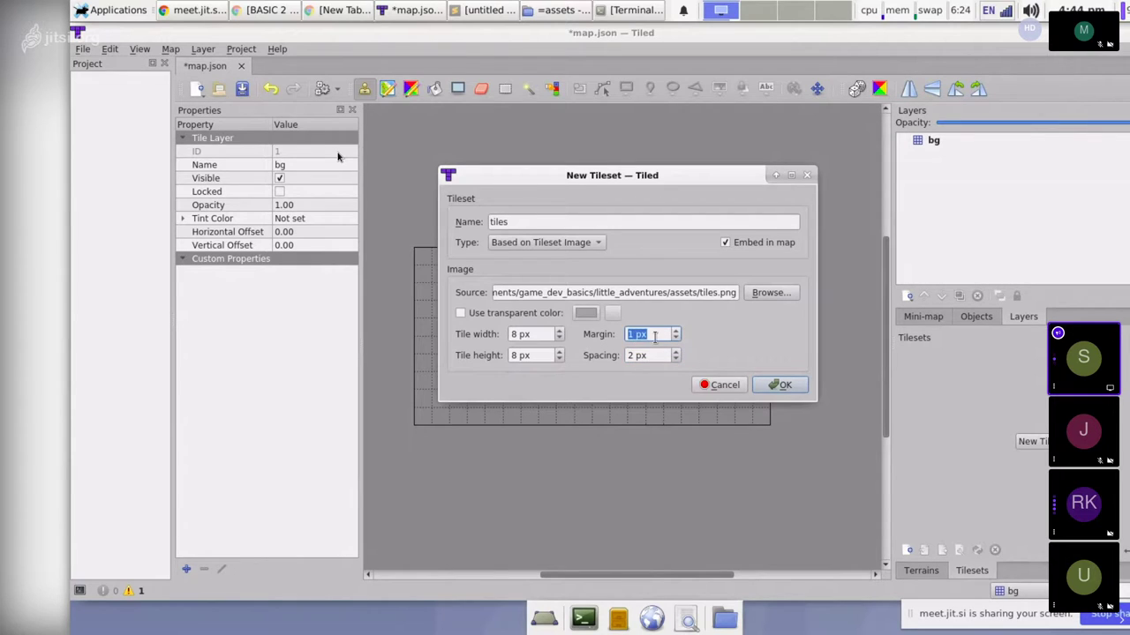
pyautogui.click(648, 355)
pyautogui.moveTo(732, 182); pyautogui.dragTo(729, 233)
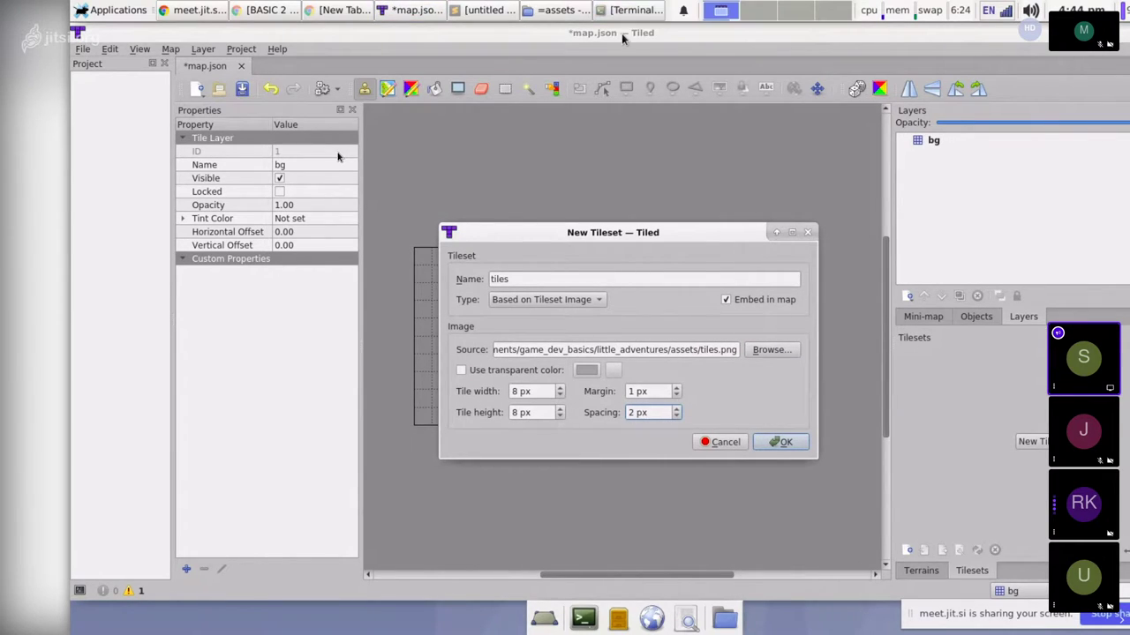
pyautogui.click(654, 391)
pyautogui.click(653, 413)
pyautogui.click(655, 390)
pyautogui.press('Tab')
pyautogui.click(651, 391)
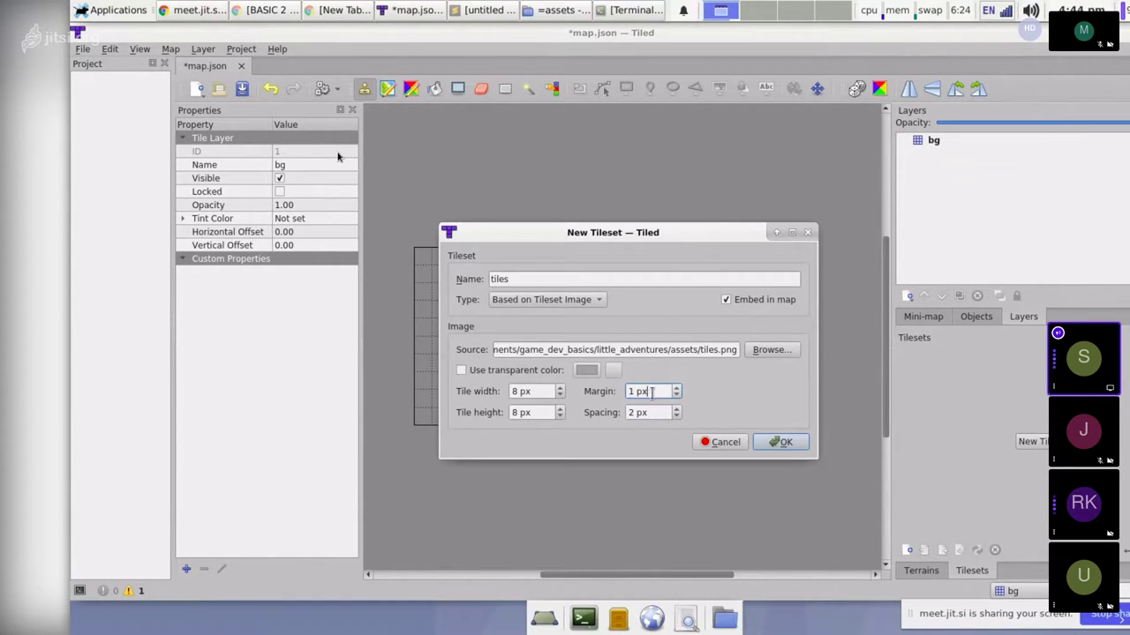
pyautogui.click(655, 412)
# Name the embedded tileset tiles and create it with 8 × 8 px tiles, 1 px margin and 2 px spacing.
pyautogui.click(520, 279)
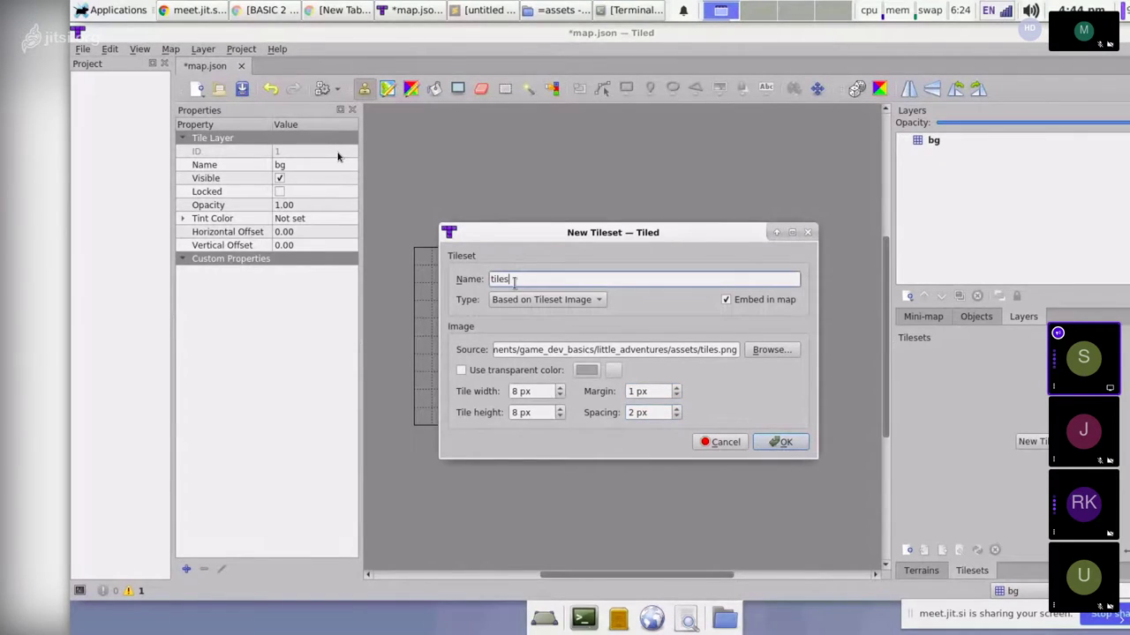
pyautogui.doubleClick(520, 279)
pyautogui.write('tiles')
pyautogui.click(781, 442)
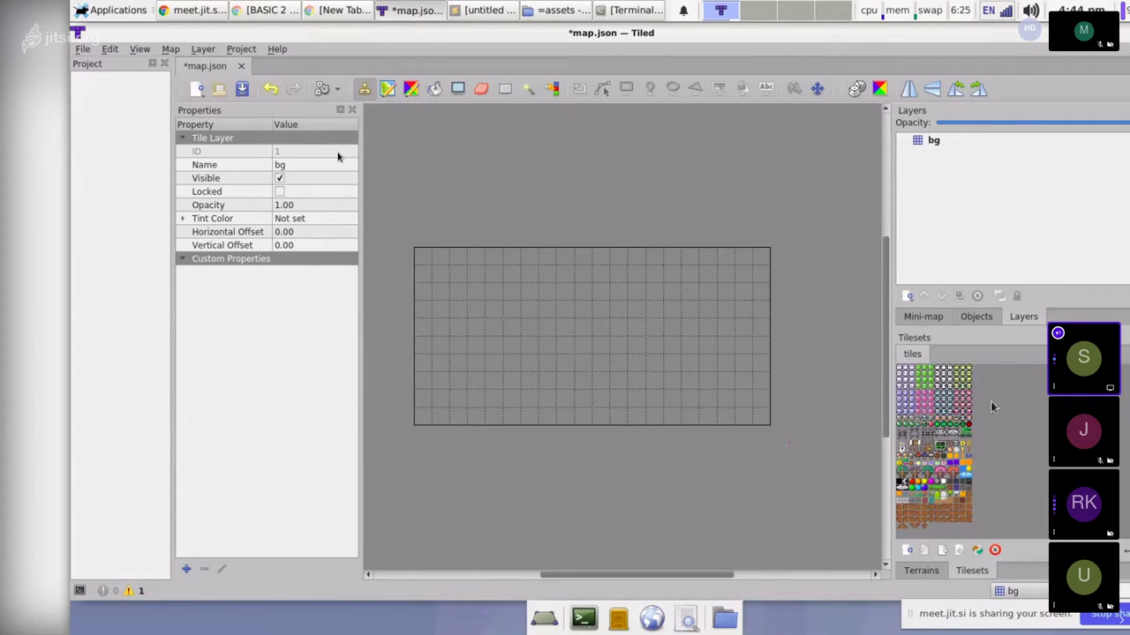
# Examine the tiles of the new tileset enlarged, from the characters down to the houses and trees.
pyautogui.keyDown('ctrl'); pyautogui.scroll(4, 949, 427); pyautogui.keyUp('ctrl')
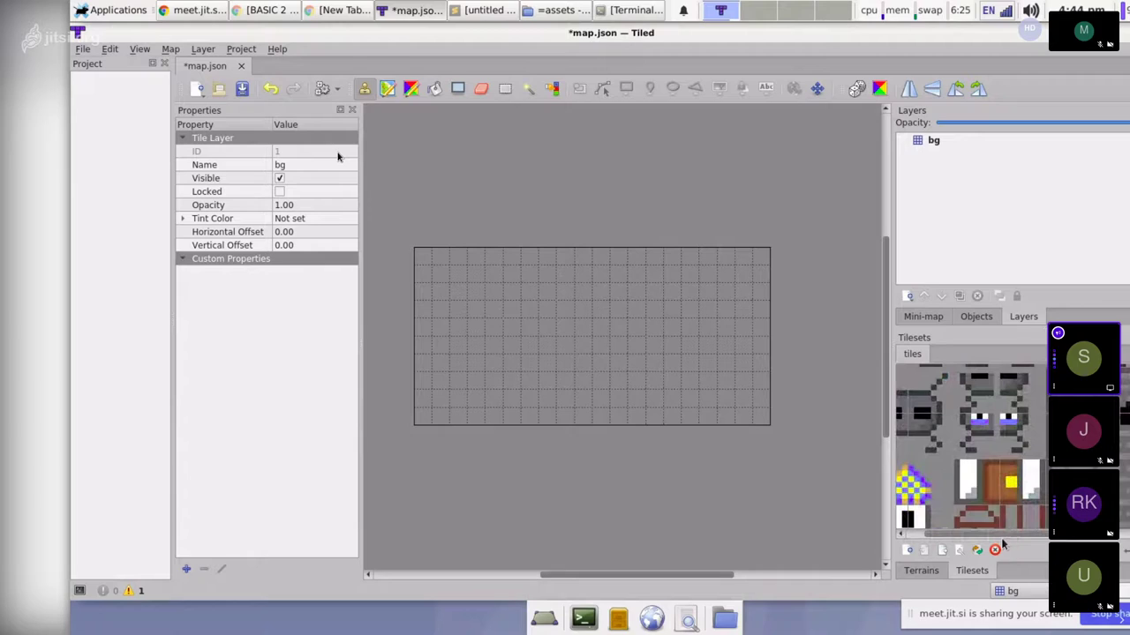
pyautogui.scroll(-5, 1005, 432)
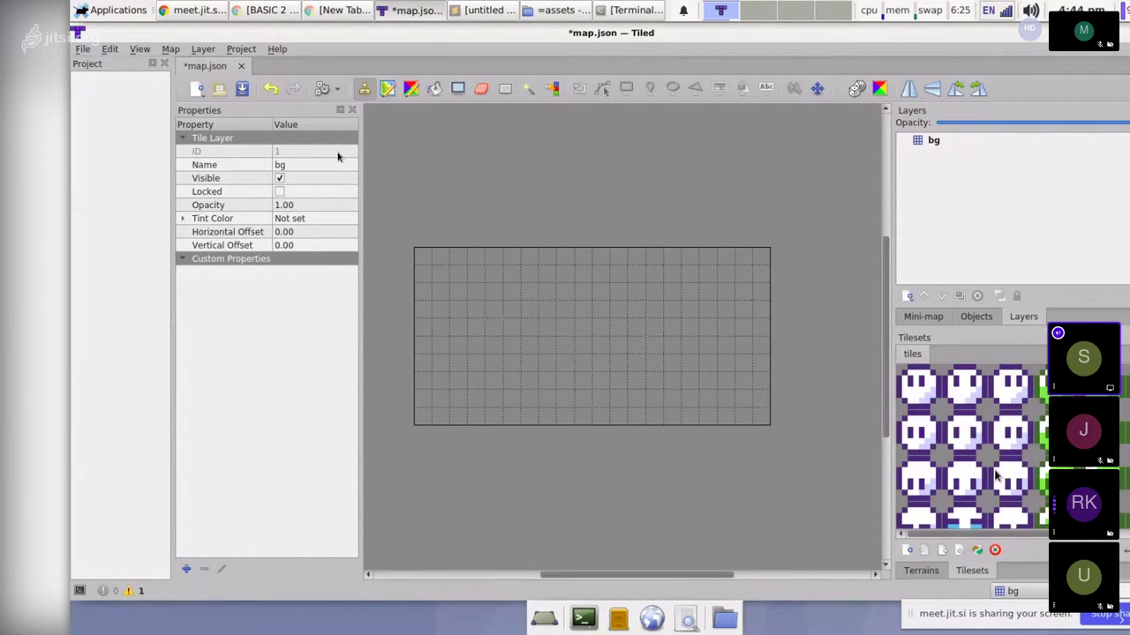
pyautogui.keyDown('ctrl'); pyautogui.scroll(-4, 1004, 428); pyautogui.keyUp('ctrl')
pyautogui.keyDown('ctrl'); pyautogui.scroll(4, 1002, 421); pyautogui.keyUp('ctrl')
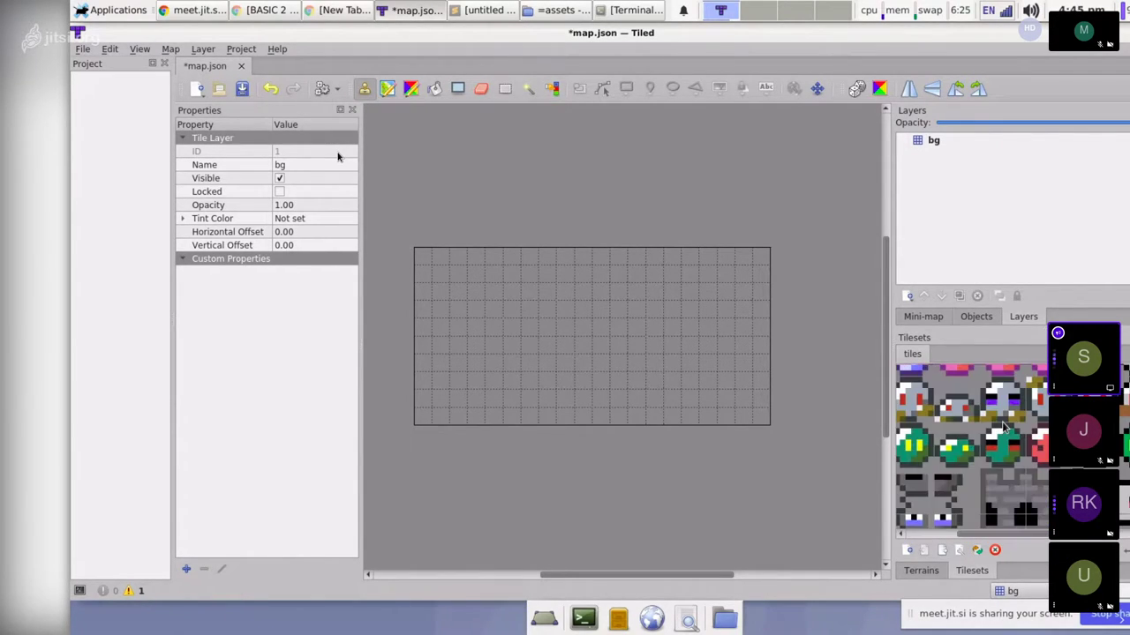
pyautogui.scroll(-3, 1003, 428)
pyautogui.keyDown('ctrl'); pyautogui.scroll(2, 1002, 428); pyautogui.keyUp('ctrl')
pyautogui.keyDown('ctrl'); pyautogui.scroll(-5, 1002, 427); pyautogui.keyUp('ctrl')
pyautogui.keyDown('ctrl'); pyautogui.scroll(4, 1002, 427); pyautogui.keyUp('ctrl')
pyautogui.keyDown('ctrl'); pyautogui.scroll(4, 1002, 427); pyautogui.keyUp('ctrl')
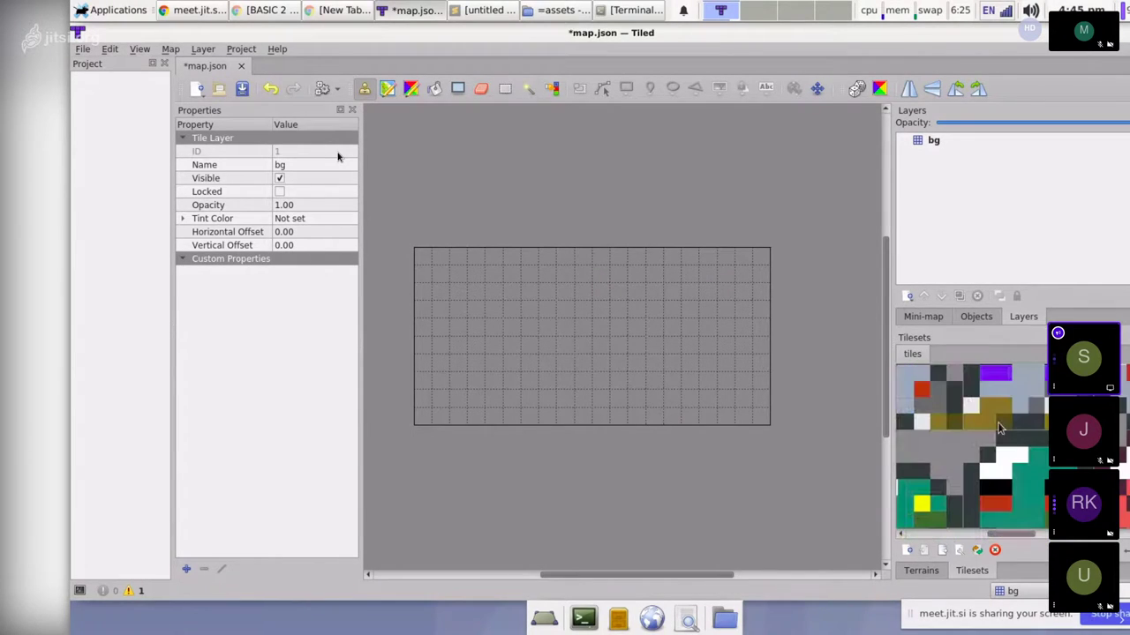
pyautogui.keyDown('ctrl'); pyautogui.scroll(-4, 1029, 447); pyautogui.keyUp('ctrl')
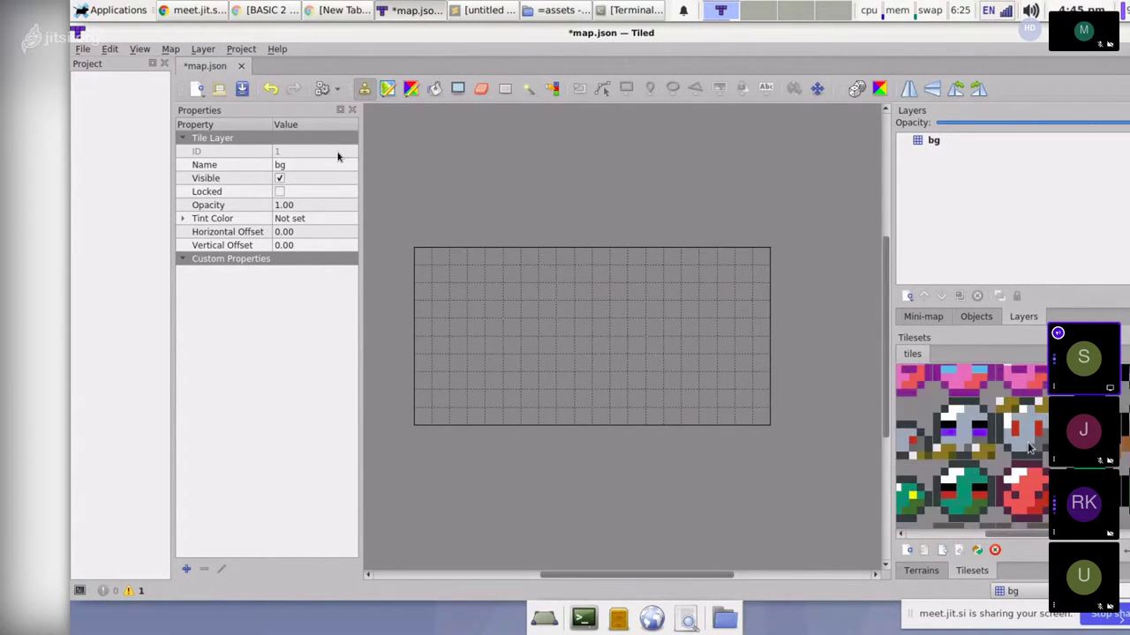
pyautogui.scroll(-5, 1023, 438)
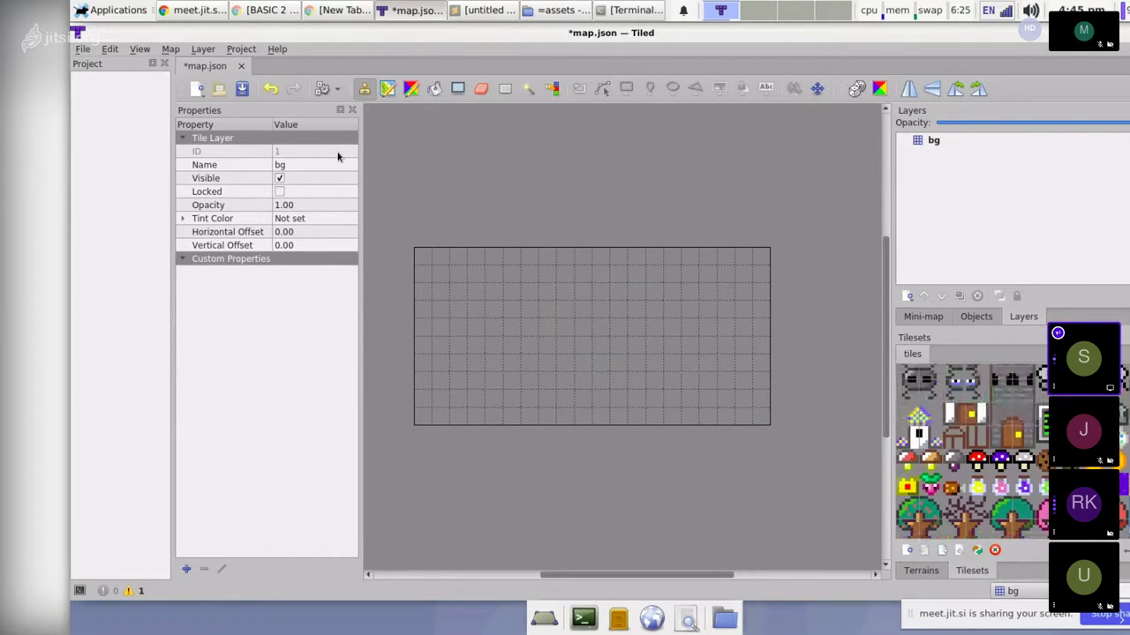
# Cover the entire bg layer with the plain blue sky tile.
pyautogui.click(930, 454)
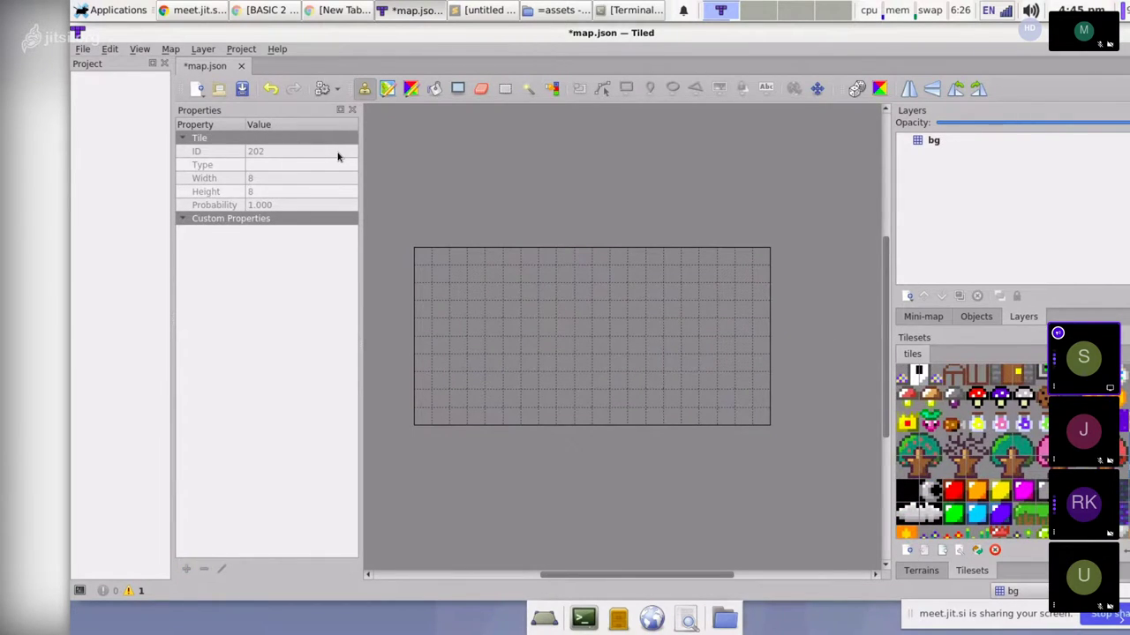
pyautogui.moveTo(421, 256)
pyautogui.mouseDown()
pyautogui.moveTo(767, 257)
pyautogui.moveTo(720, 276)
pyautogui.moveTo(419, 281)
pyautogui.moveTo(756, 304)
pyautogui.moveTo(737, 322)
pyautogui.moveTo(420, 309)
pyautogui.moveTo(458, 360)
pyautogui.moveTo(442, 421)
pyautogui.moveTo(825, 415)
pyautogui.moveTo(662, 417)
pyautogui.mouseUp()
pyautogui.moveTo(485, 416)
pyautogui.mouseDown()
pyautogui.moveTo(764, 421)
pyautogui.moveTo(703, 391)
pyautogui.mouseUp()
pyautogui.moveTo(607, 381)
pyautogui.mouseDown()
pyautogui.moveTo(454, 378)
pyautogui.moveTo(756, 371)
pyautogui.moveTo(547, 378)
pyautogui.moveTo(471, 358)
pyautogui.moveTo(474, 326)
pyautogui.moveTo(781, 343)
pyautogui.moveTo(472, 351)
pyautogui.mouseUp()
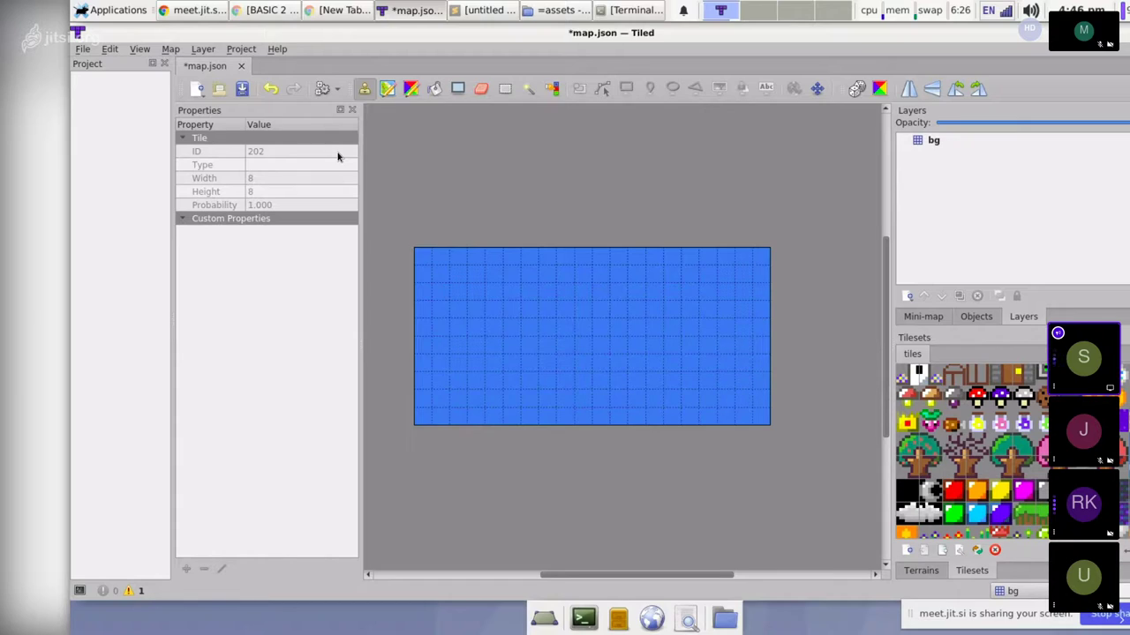
# Paint grass-topped ground across the map's third row from the bottom and fill the two rows beneath it with plain dirt tiles.
pyautogui.scroll(-3, 971, 450)
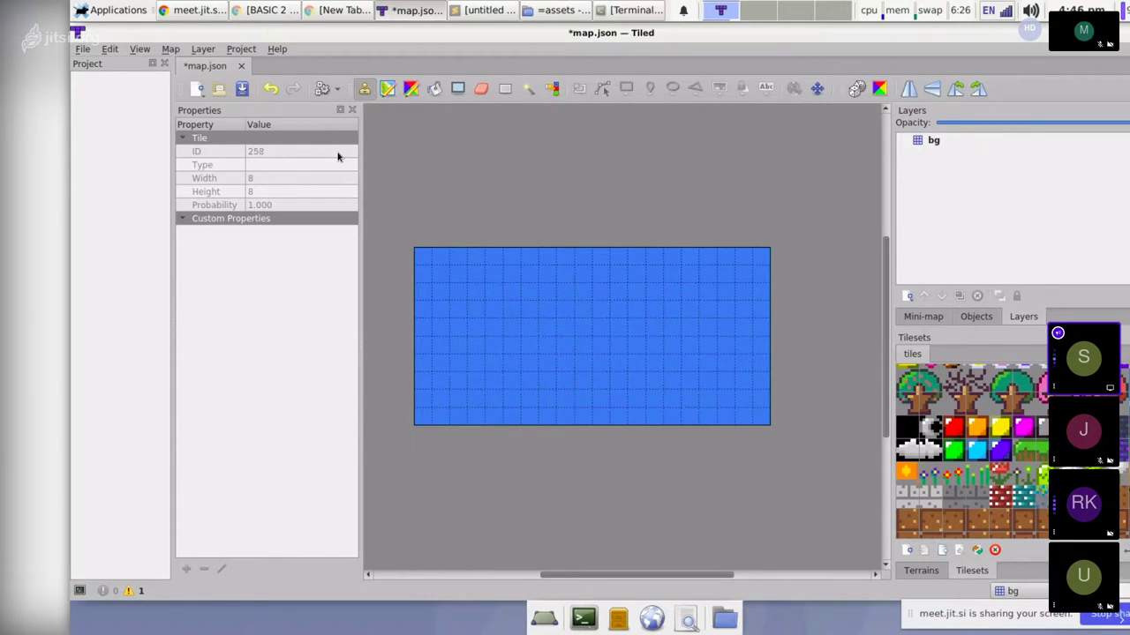
pyautogui.moveTo(423, 399); pyautogui.dragTo(763, 396)
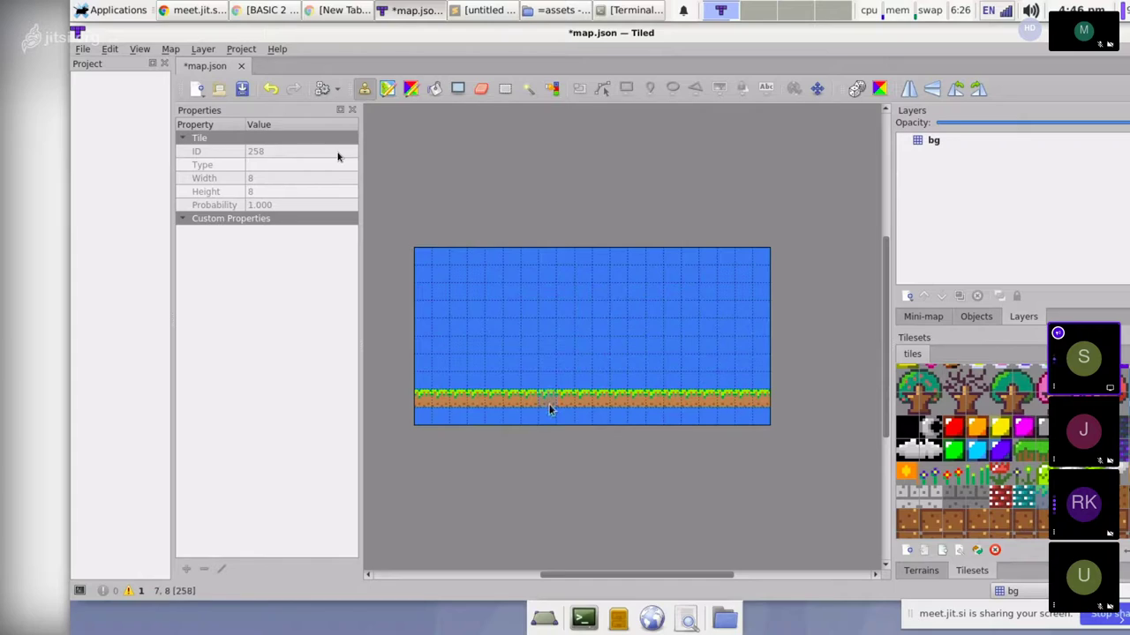
pyautogui.moveTo(425, 391); pyautogui.dragTo(768, 381)
pyautogui.click(1041, 491)
pyautogui.moveTo(415, 397)
pyautogui.mouseDown()
pyautogui.moveTo(762, 405)
pyautogui.moveTo(740, 422)
pyautogui.moveTo(617, 425)
pyautogui.moveTo(416, 419)
pyautogui.mouseUp()
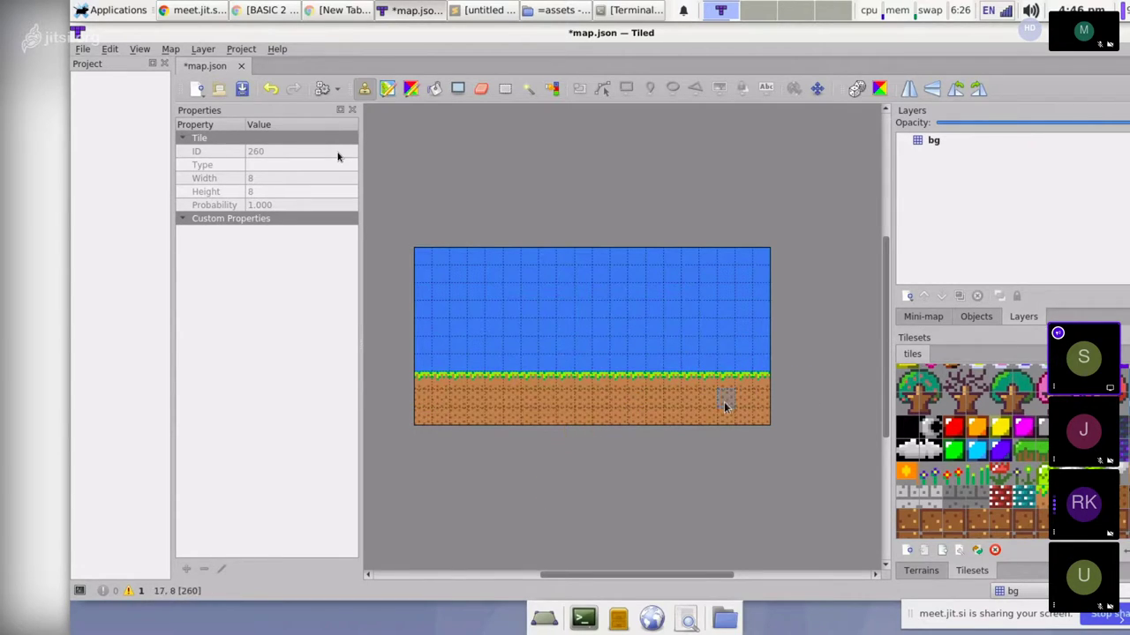
# Stamp the 2 × 4-tile castle tower on the grass at the map's right edge, on the bg layer.
pyautogui.scroll(3, 971, 450)
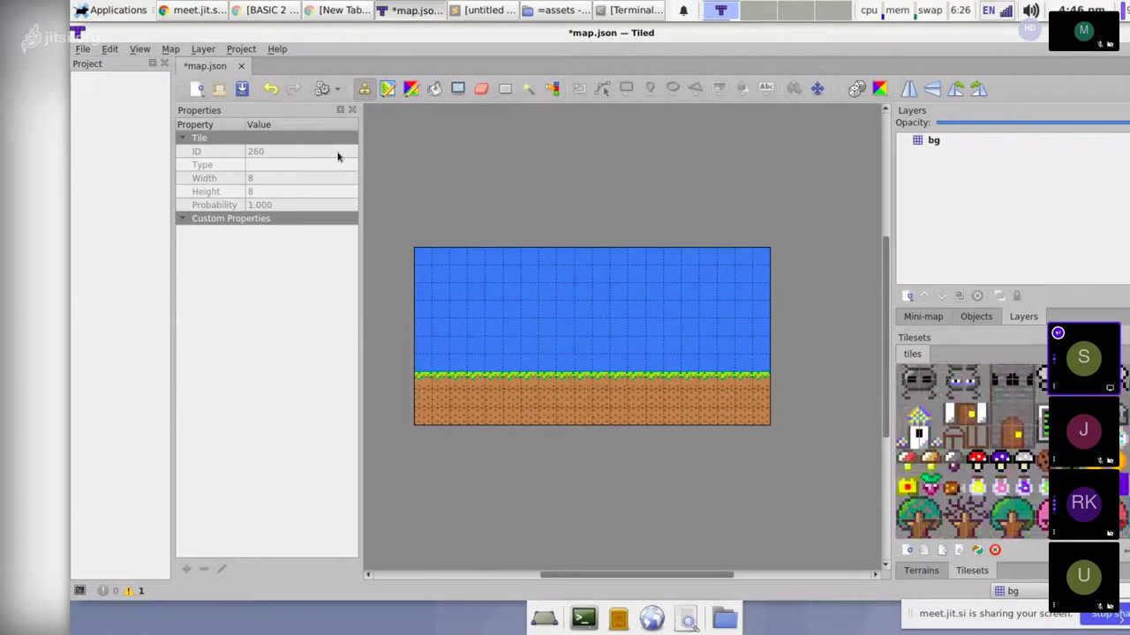
pyautogui.scroll(3, 971, 450)
pyautogui.click(1001, 439)
pyautogui.click(1027, 443)
pyautogui.scroll(-3, 1027, 443)
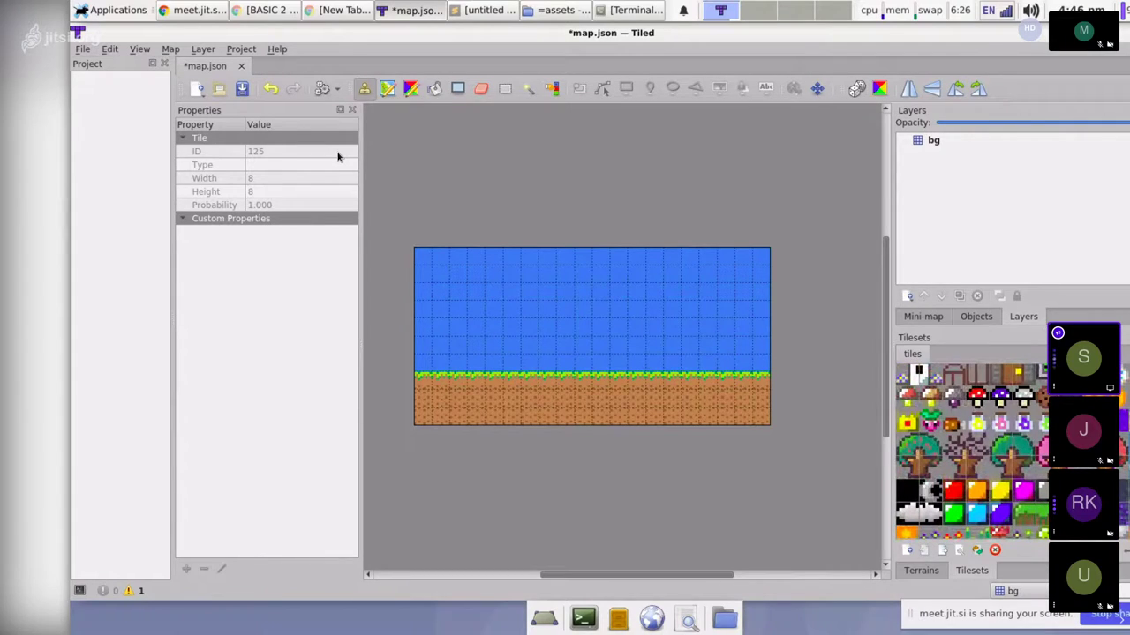
pyautogui.scroll(-3, 971, 450)
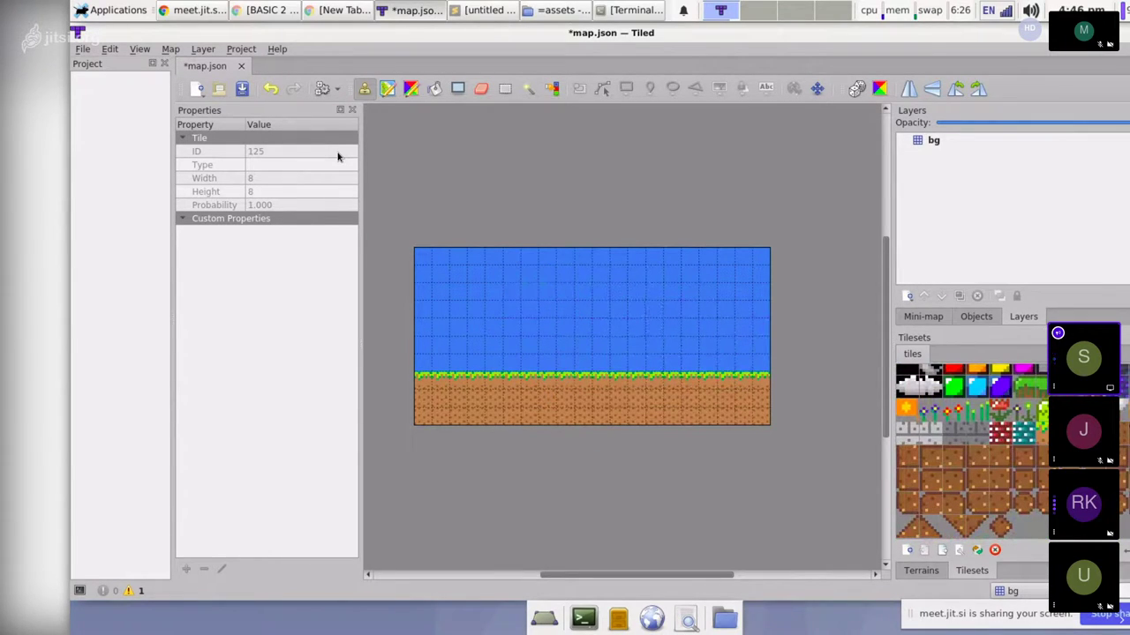
pyautogui.scroll(5, 971, 450)
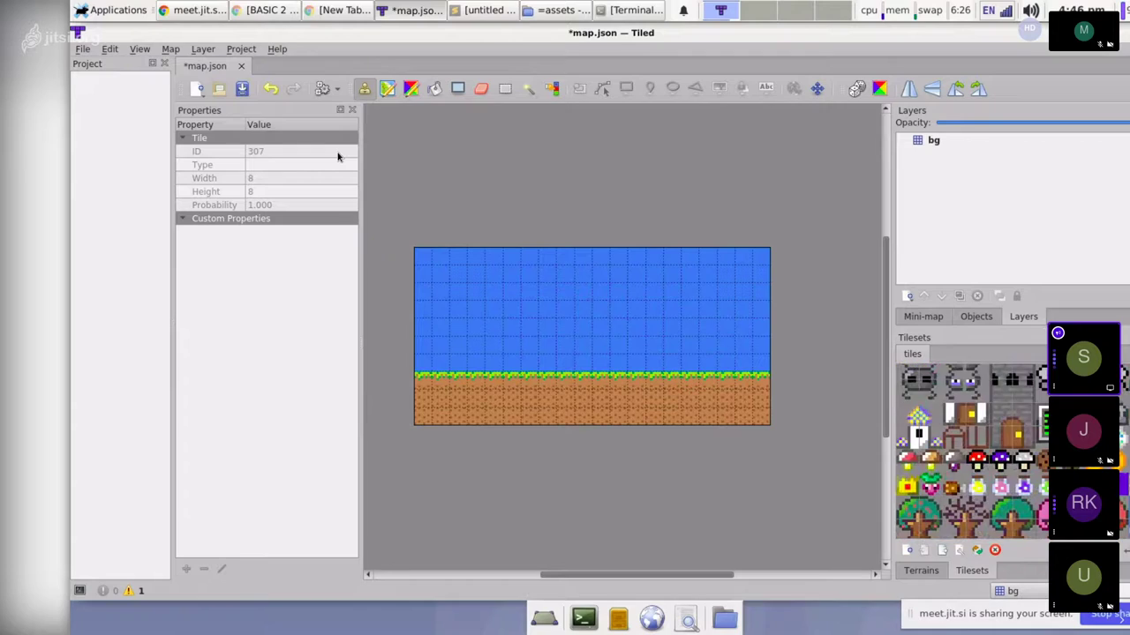
pyautogui.scroll(2, 1015, 441)
pyautogui.moveTo(1001, 433); pyautogui.dragTo(1006, 510)
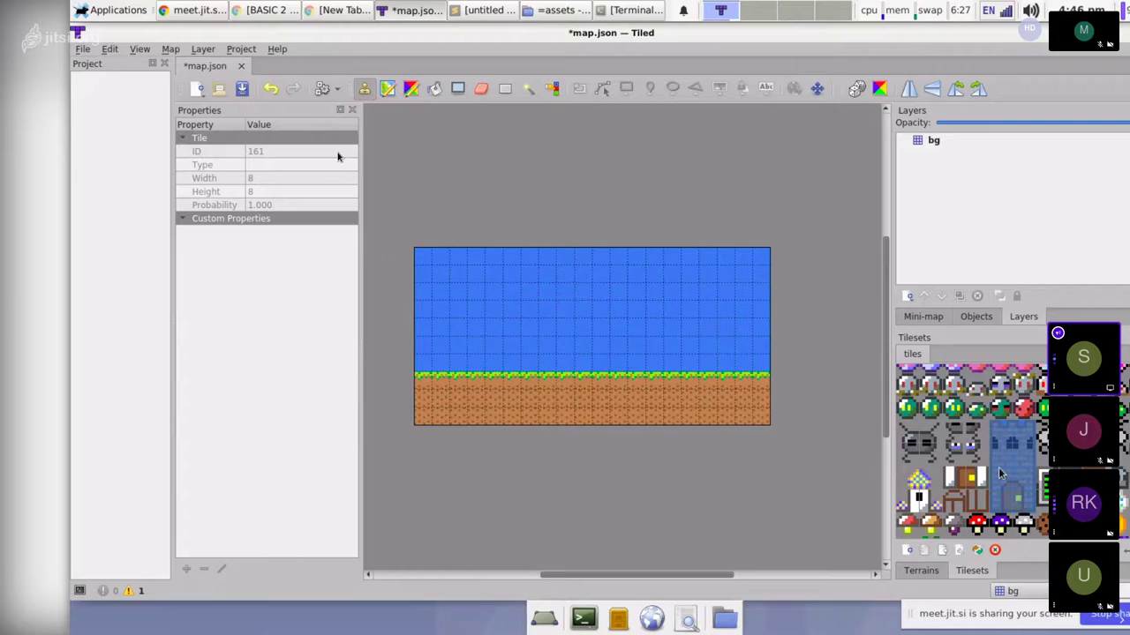
pyautogui.click(759, 355)
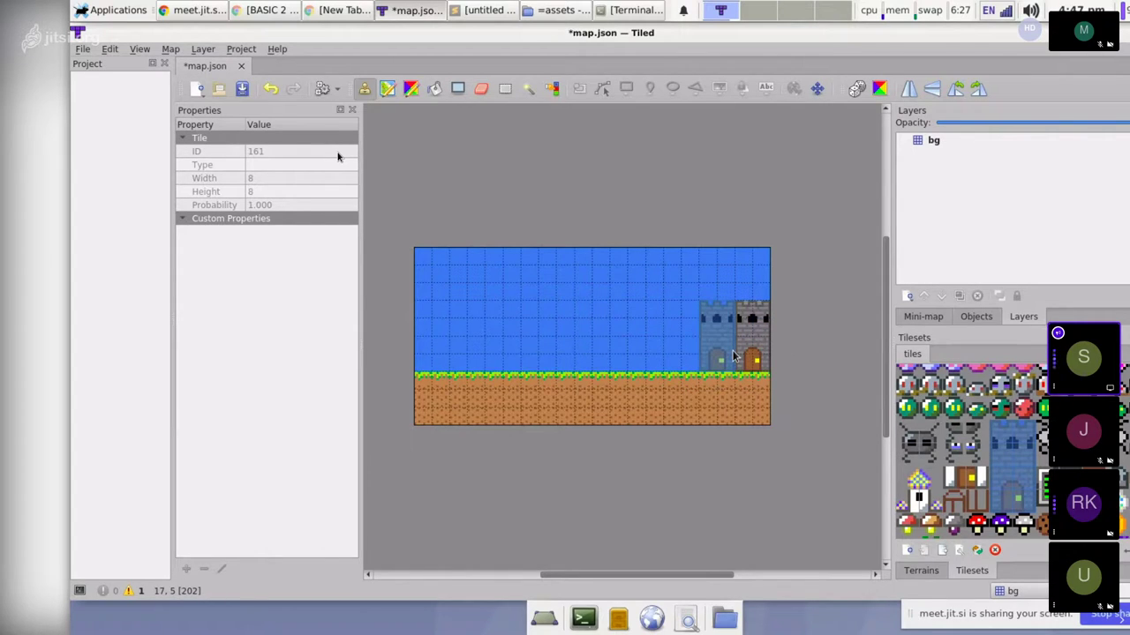
# Examine the enlarged castle tower and its battlements against the map edge, with the first character tile as the brush.
pyautogui.keyDown('ctrl'); pyautogui.scroll(6, 732, 355); pyautogui.keyUp('ctrl')
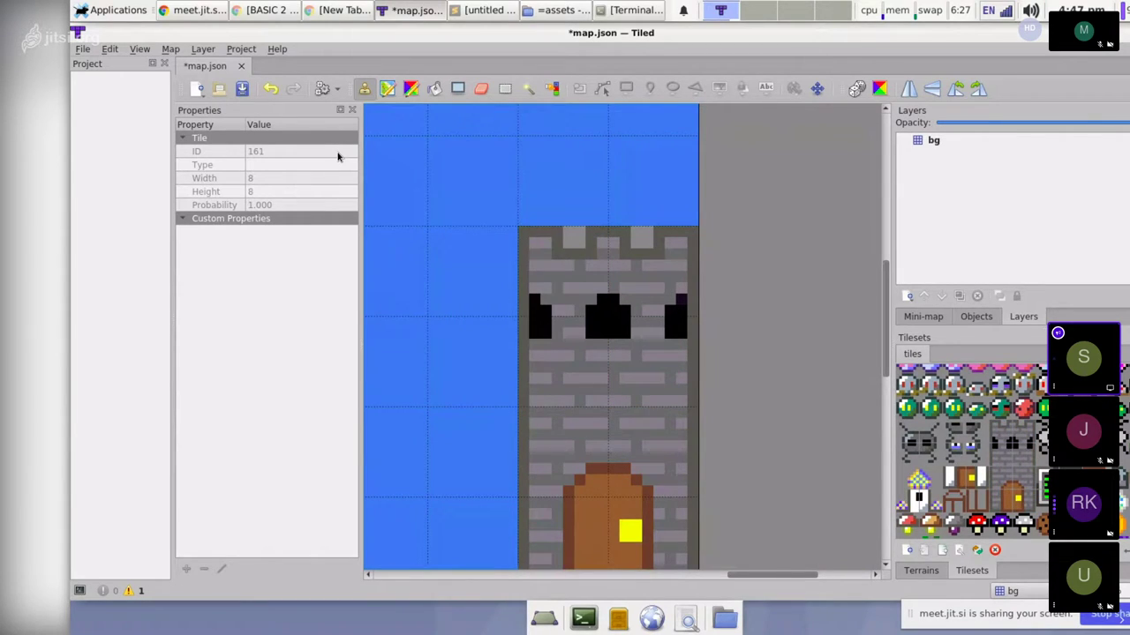
pyautogui.scroll(-5, 971, 451)
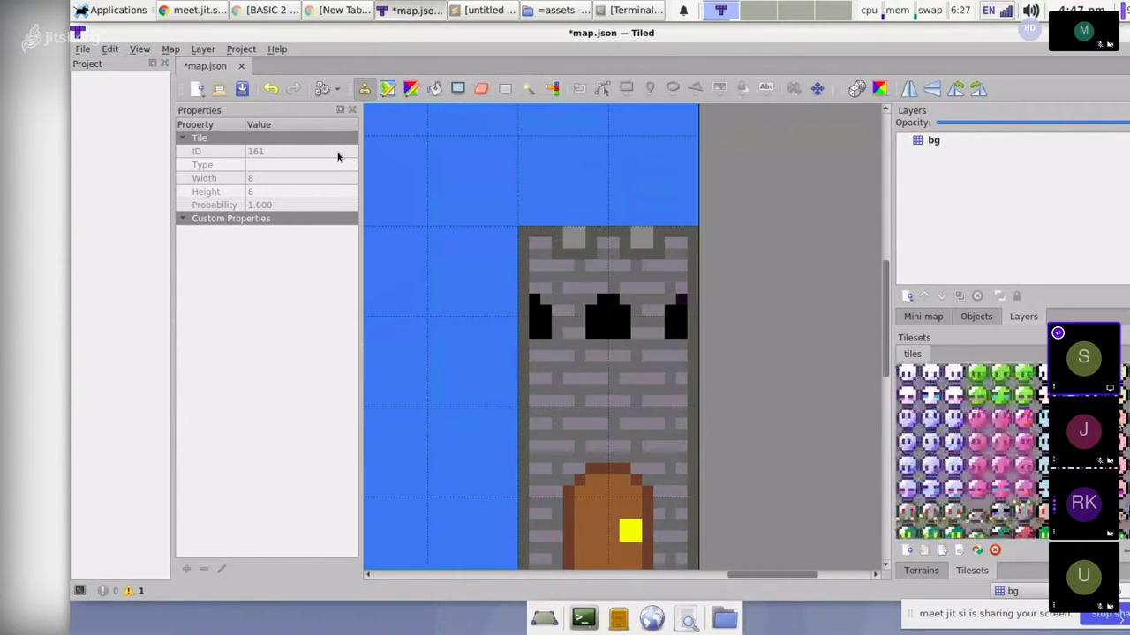
pyautogui.click(907, 375)
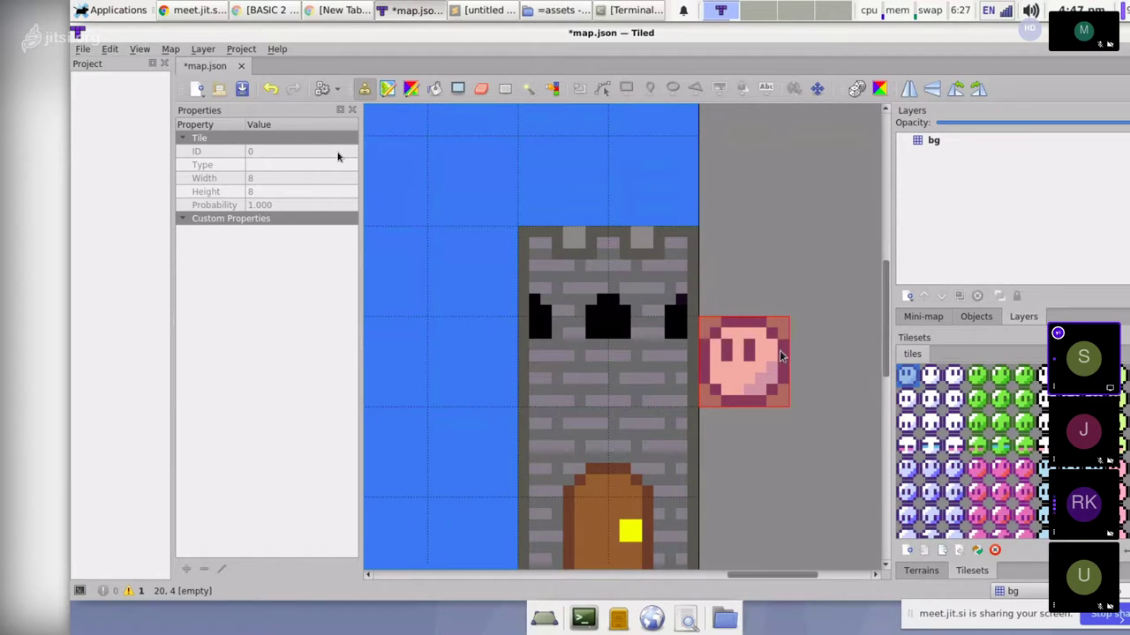
pyautogui.keyDown('ctrl'); pyautogui.scroll(-4, 779, 349); pyautogui.keyUp('ctrl')
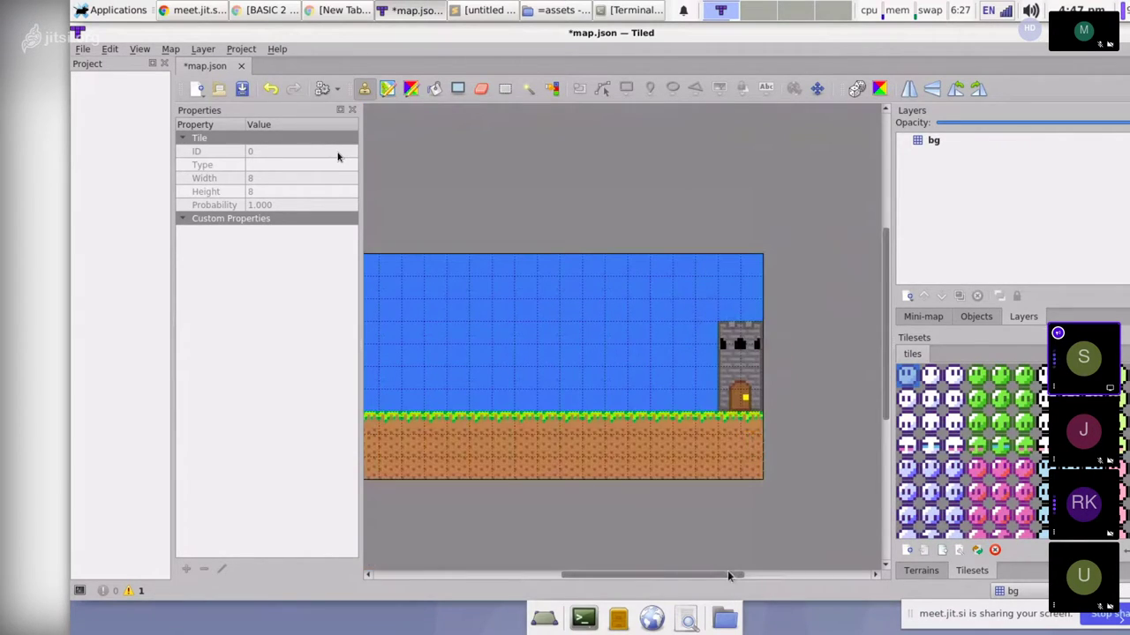
pyautogui.moveTo(728, 570)
pyautogui.mouseDown()
pyautogui.moveTo(682, 575)
pyautogui.moveTo(719, 574)
pyautogui.mouseUp()
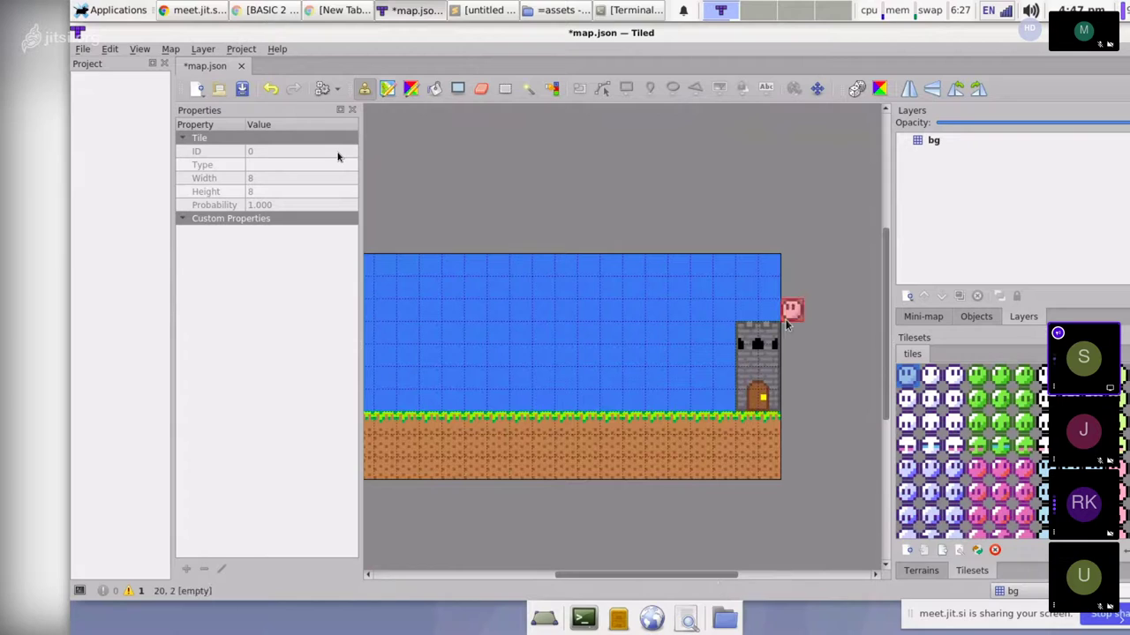
pyautogui.keyDown('ctrl'); pyautogui.scroll(3, 788, 325); pyautogui.keyUp('ctrl')
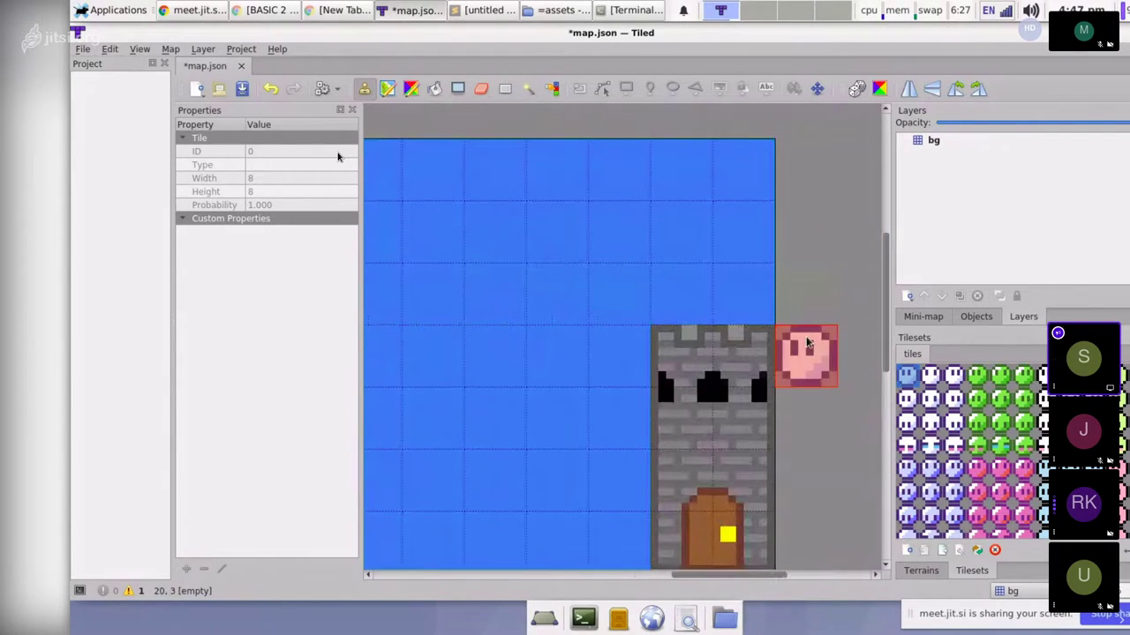
pyautogui.scroll(-5, 970, 450)
pyautogui.scroll(1, 971, 450)
pyautogui.keyDown('ctrl'); pyautogui.scroll(-4, 807, 290); pyautogui.keyUp('ctrl')
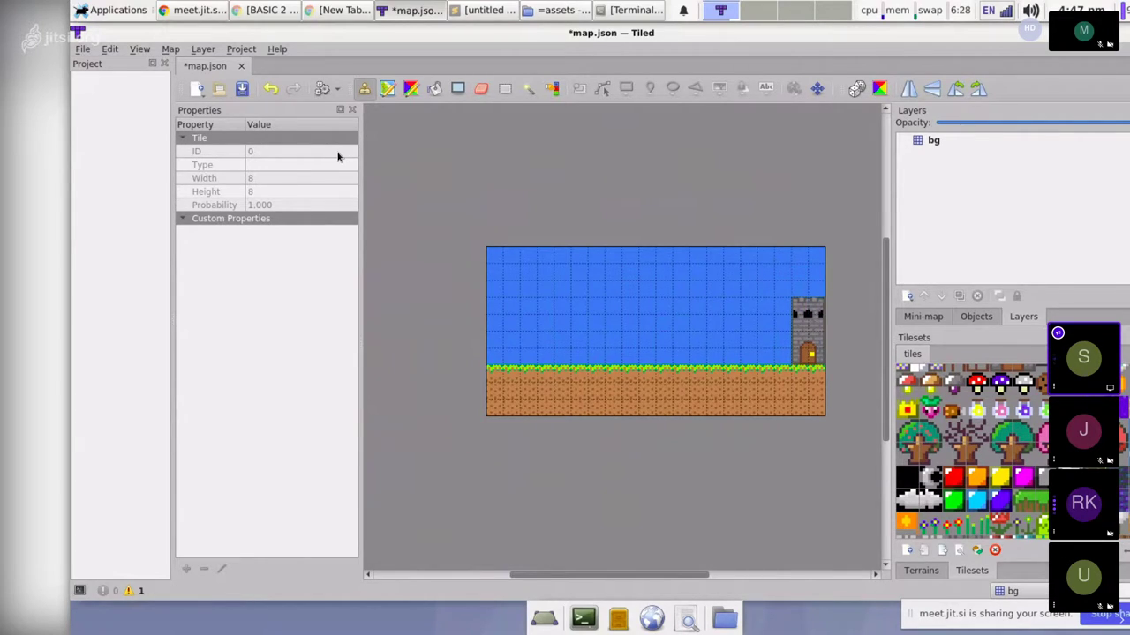
# Add a second tile layer above bg and name it objects.
pyautogui.click(907, 297)
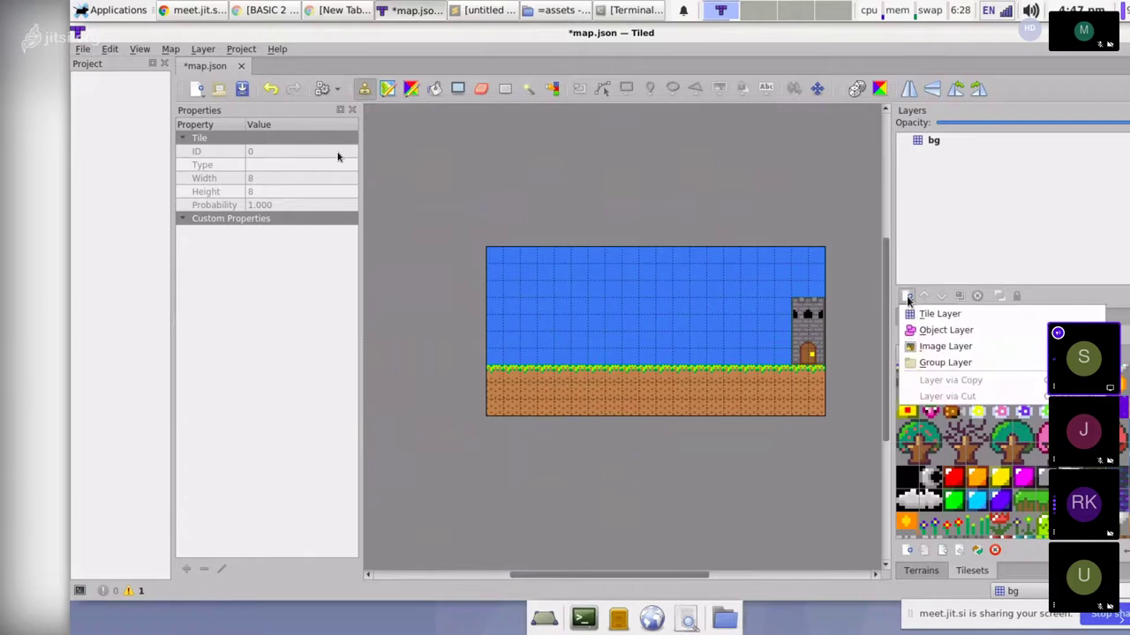
pyautogui.click(936, 313)
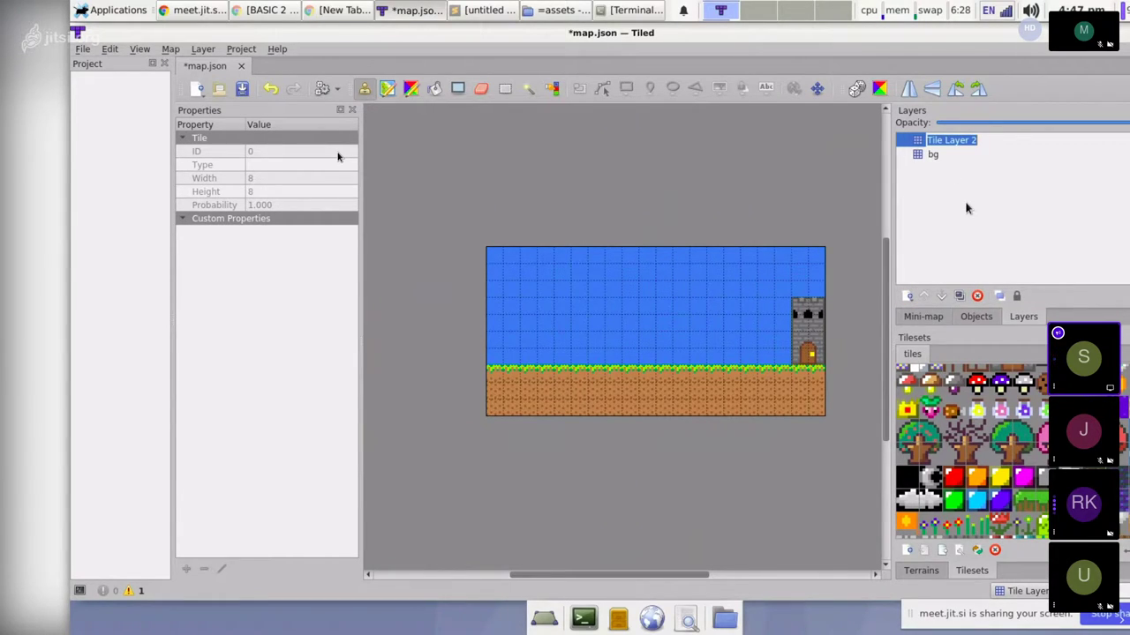
pyautogui.click(933, 154)
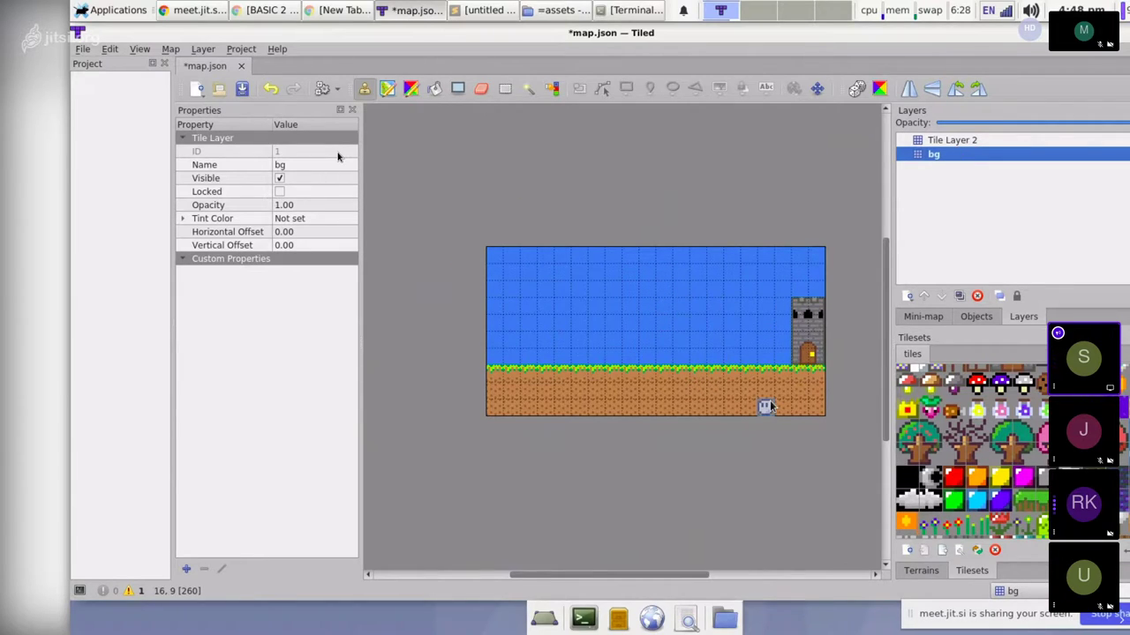
pyautogui.click(956, 141)
pyautogui.doubleClick(957, 143)
pyautogui.write('objects')
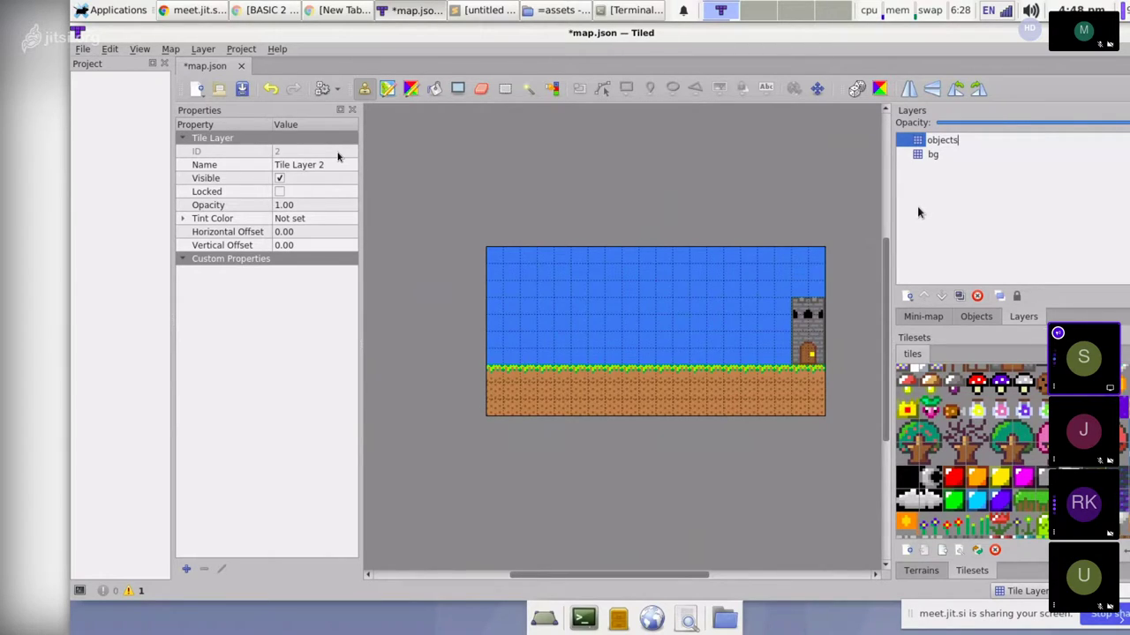
pyautogui.press('Return')
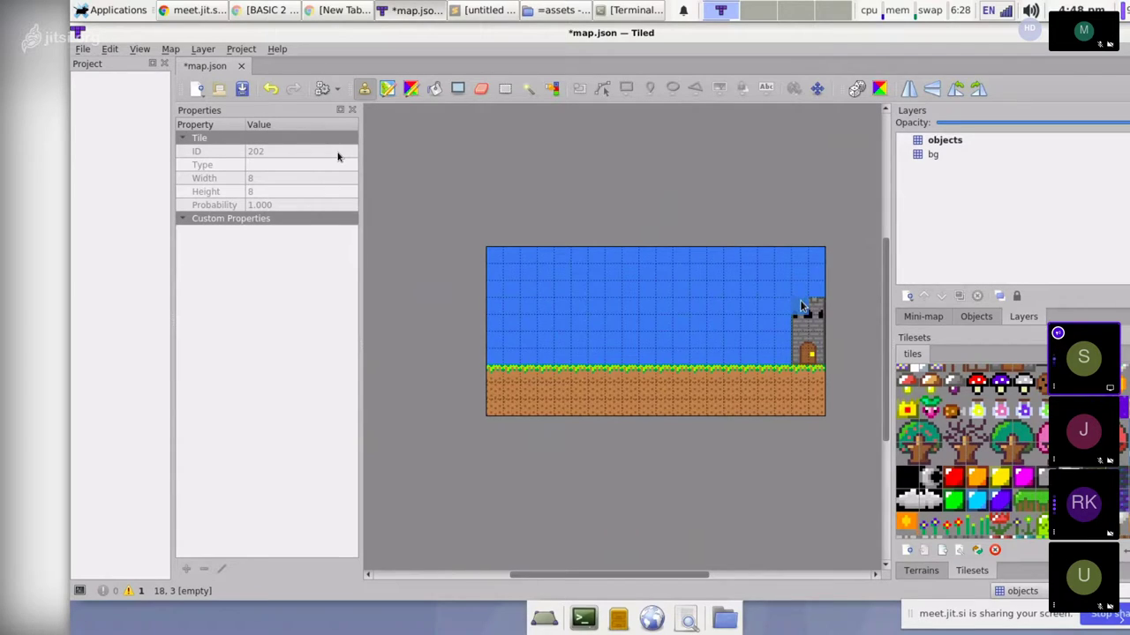
# Cover the castle tower with blue sky tiles and stamp the 2 × 4-tile tower at the same spot on the objects layer.
pyautogui.moveTo(801, 306)
pyautogui.mouseDown()
pyautogui.moveTo(819, 306)
pyautogui.moveTo(820, 358)
pyautogui.moveTo(802, 358)
pyautogui.moveTo(801, 324)
pyautogui.mouseUp()
pyautogui.click(927, 140)
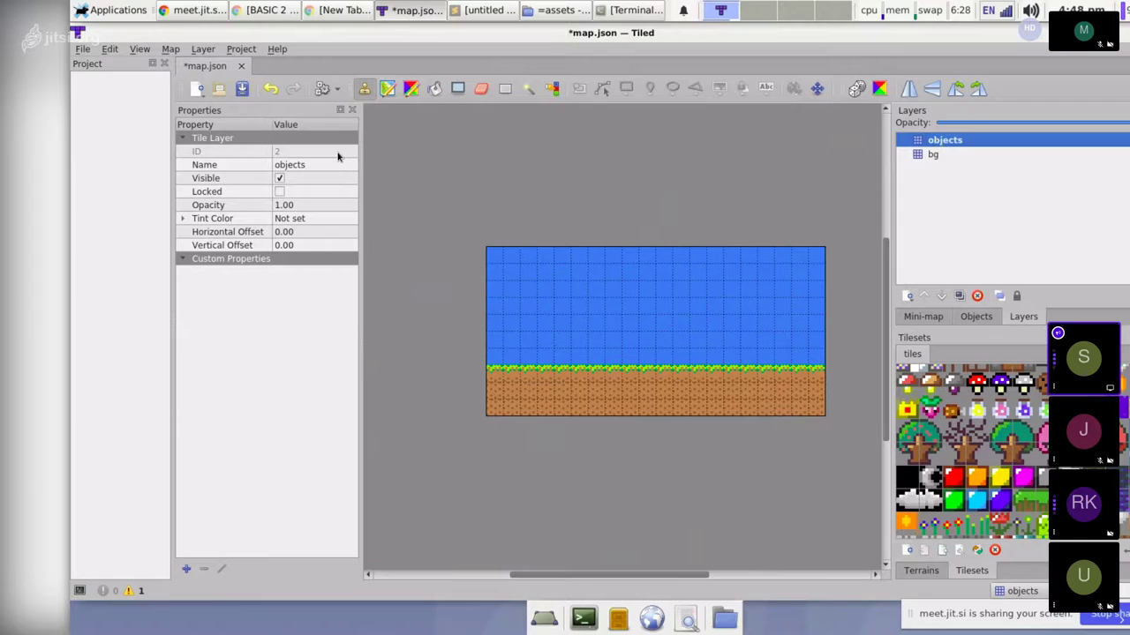
pyautogui.scroll(3, 971, 441)
pyautogui.moveTo(1019, 486); pyautogui.dragTo(1026, 422)
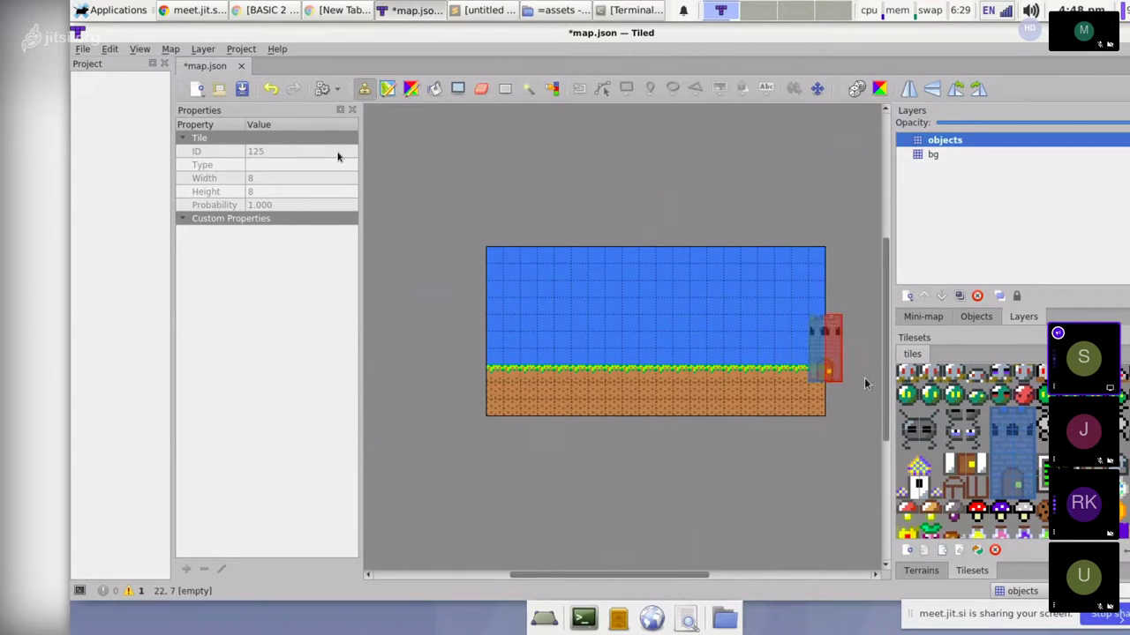
pyautogui.scroll(-3, 971, 450)
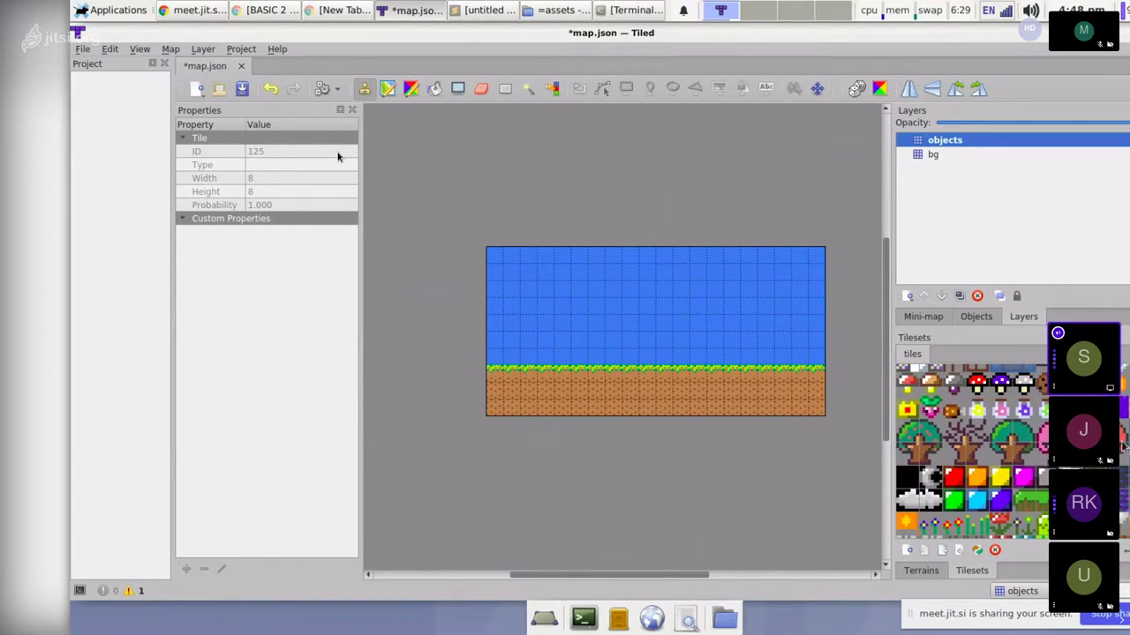
pyautogui.scroll(3, 971, 450)
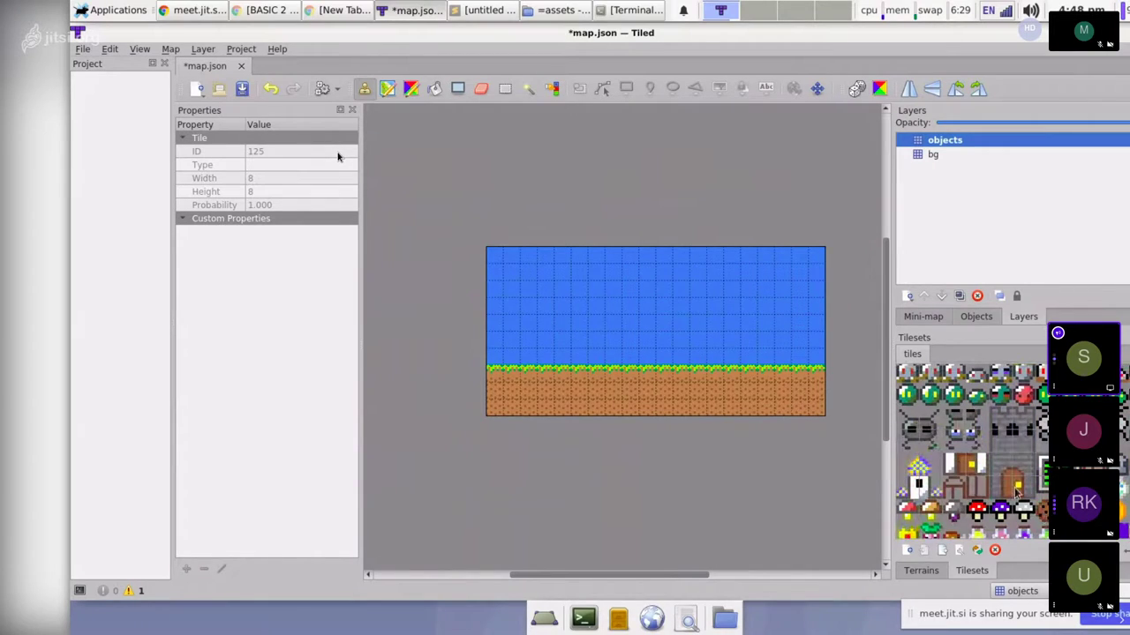
pyautogui.moveTo(1030, 491); pyautogui.dragTo(1024, 411)
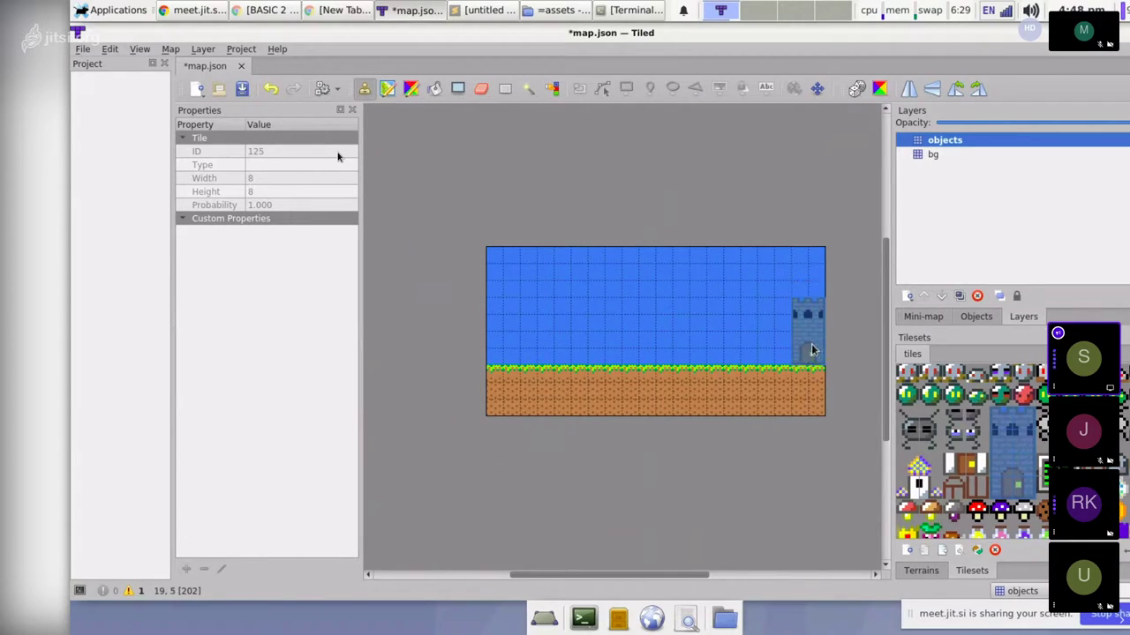
pyautogui.click(811, 350)
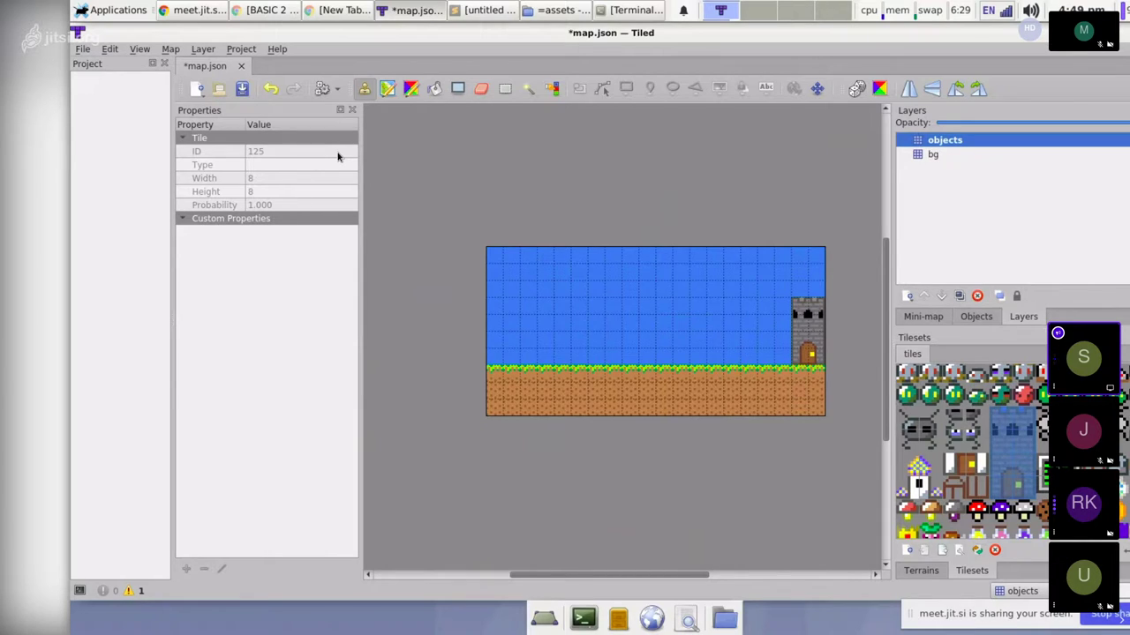
# Paint plain blue sky tiles on the bg layer behind the castle tower's battlements.
pyautogui.scroll(-3, 971, 450)
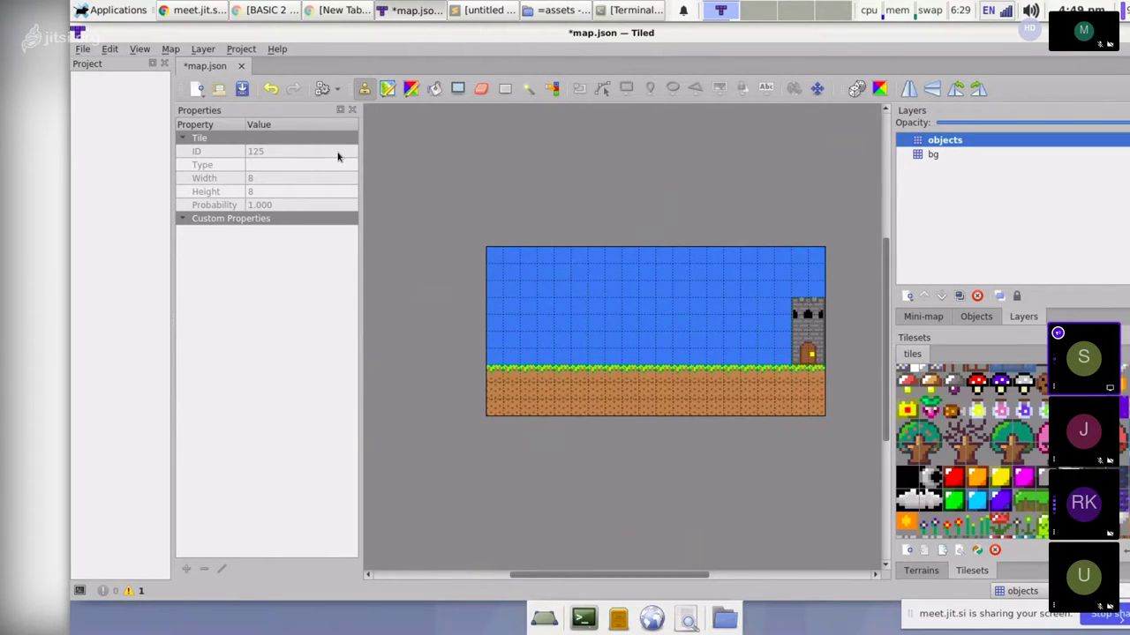
pyautogui.click(945, 151)
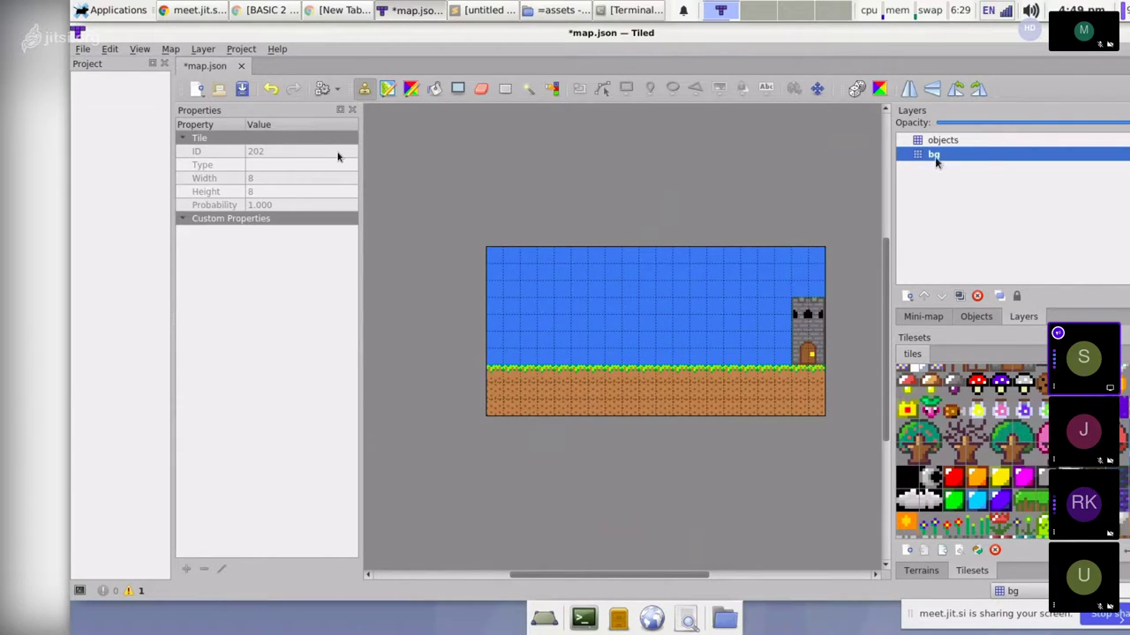
pyautogui.keyDown('ctrl'); pyautogui.scroll(4, 793, 324); pyautogui.keyUp('ctrl')
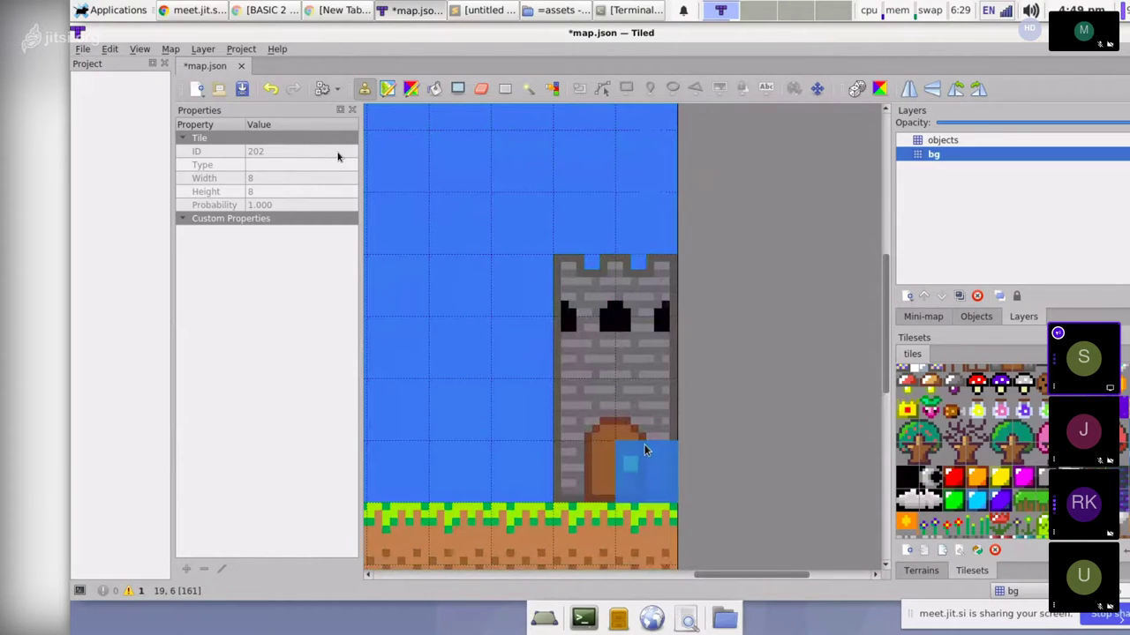
# Compare the objects and bg layers by selecting each in turn, ending on bg with the whole map in view.
pyautogui.click(943, 140)
pyautogui.click(946, 154)
pyautogui.click(950, 141)
pyautogui.click(948, 155)
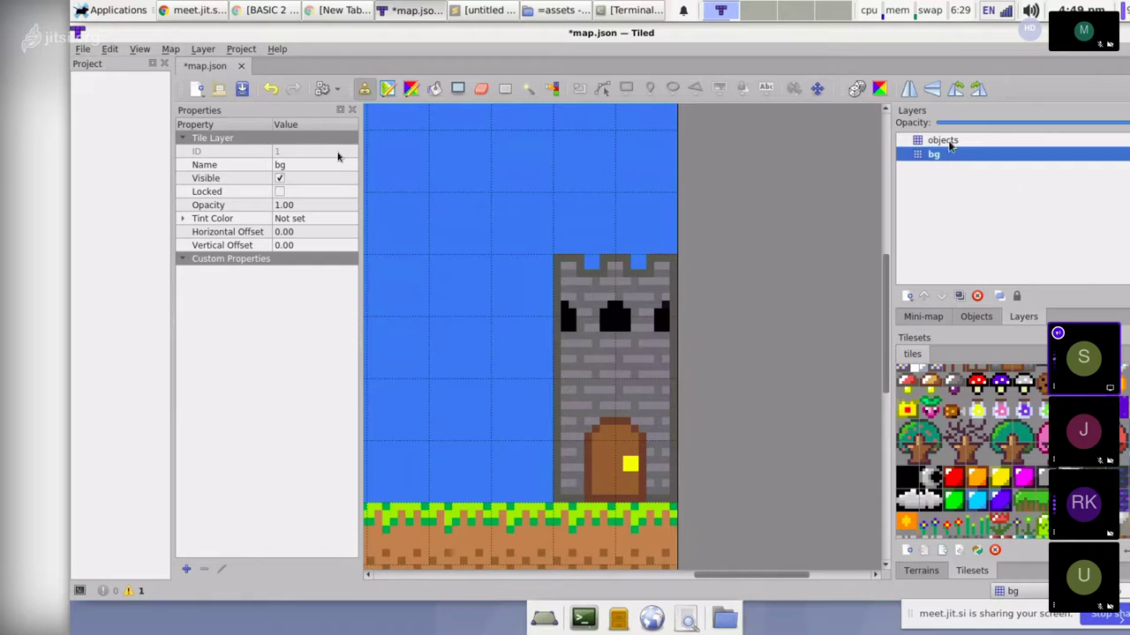
pyautogui.keyDown('ctrl'); pyautogui.scroll(-3, 557, 339); pyautogui.keyUp('ctrl')
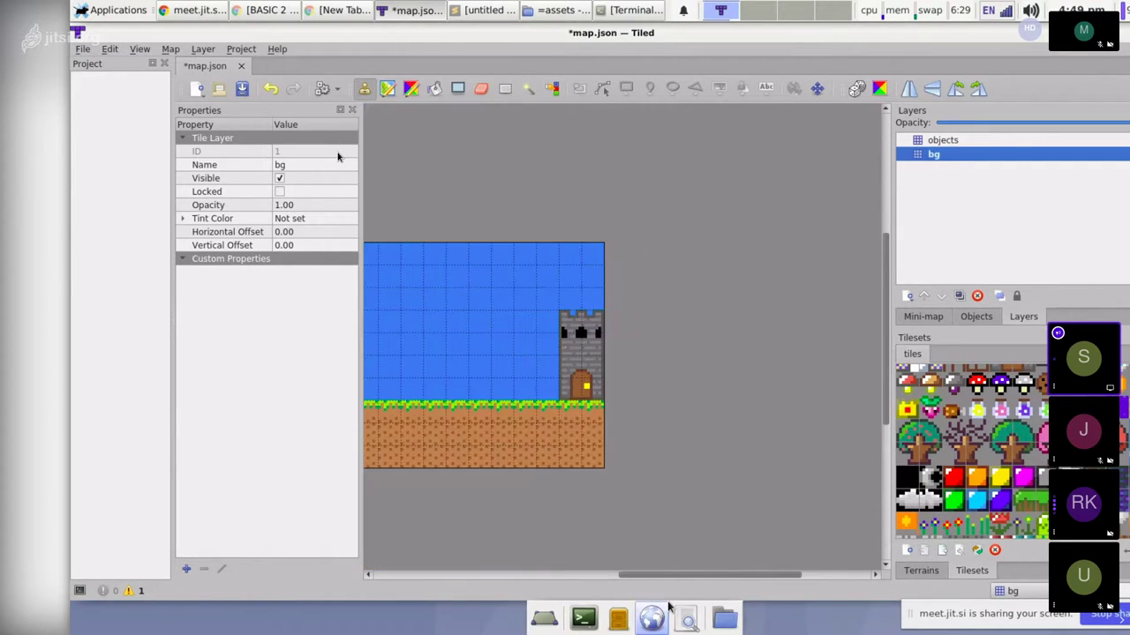
pyautogui.hotkey('ctrl', '+')
pyautogui.moveTo(586, 583); pyautogui.dragTo(580, 583)
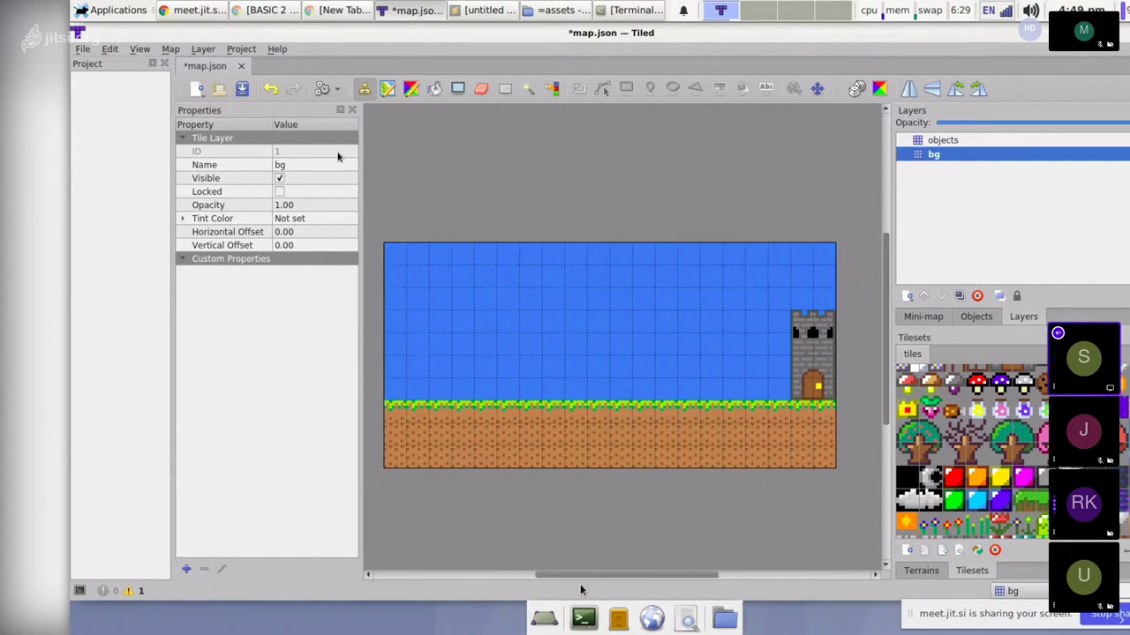
# Stamp two cloud pieces on the bg layer, one high in the sky and one just above and beside the castle tower.
pyautogui.click(960, 139)
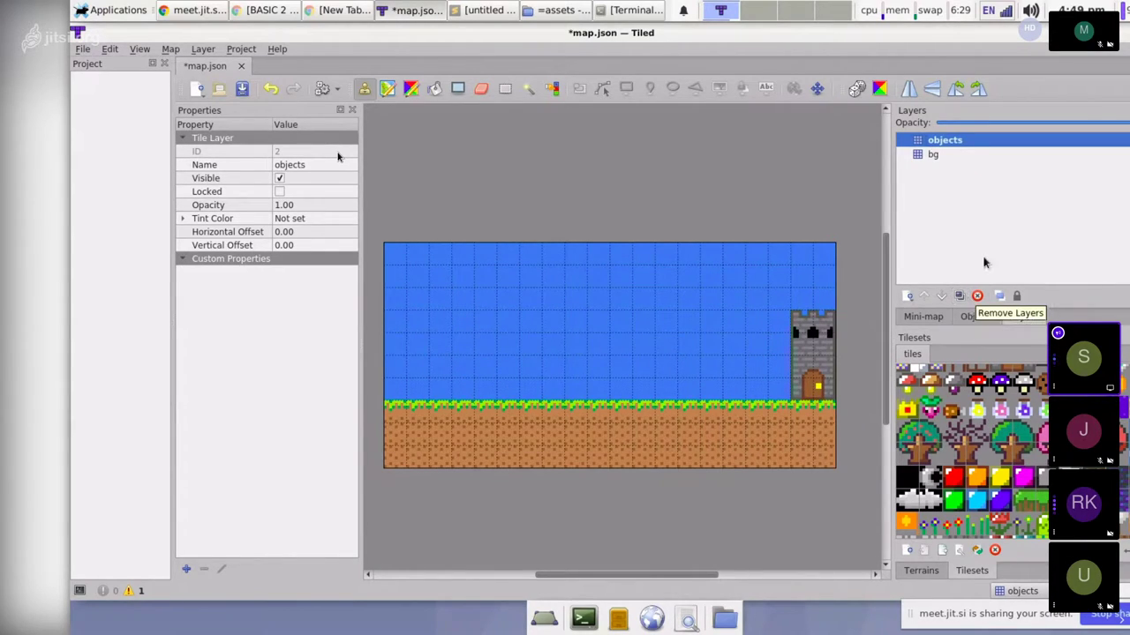
pyautogui.click(942, 155)
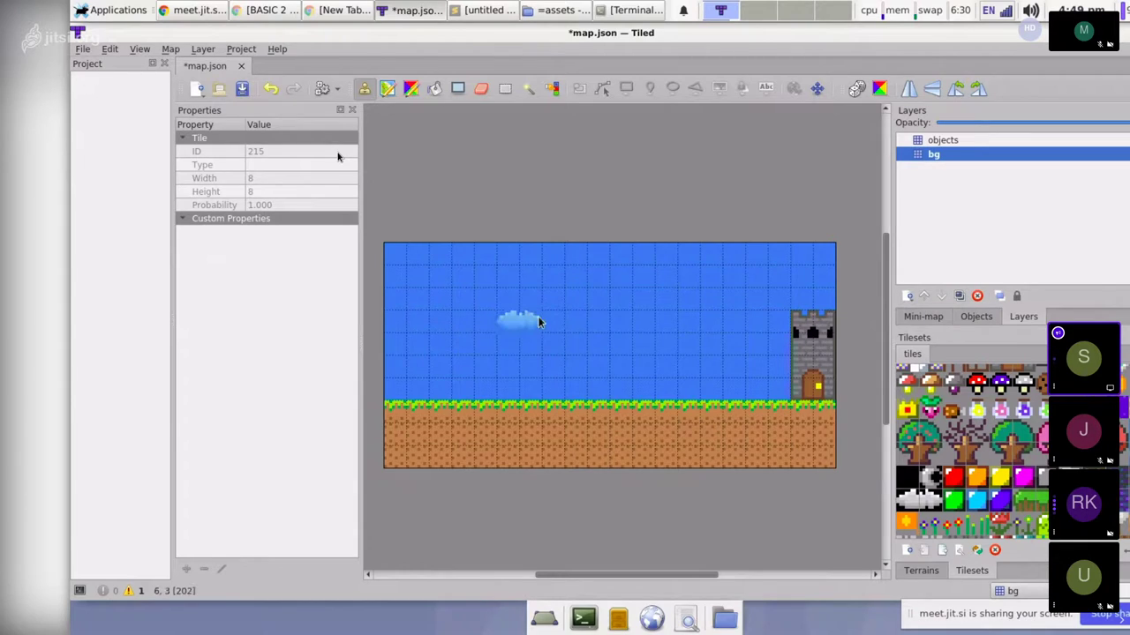
pyautogui.click(533, 277)
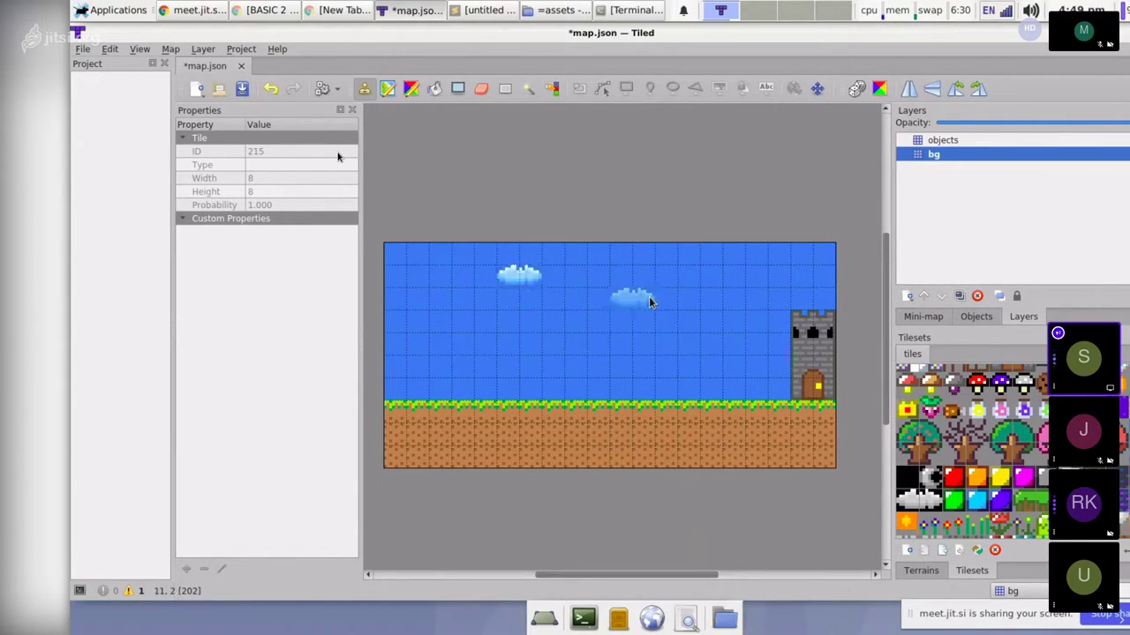
pyautogui.click(773, 301)
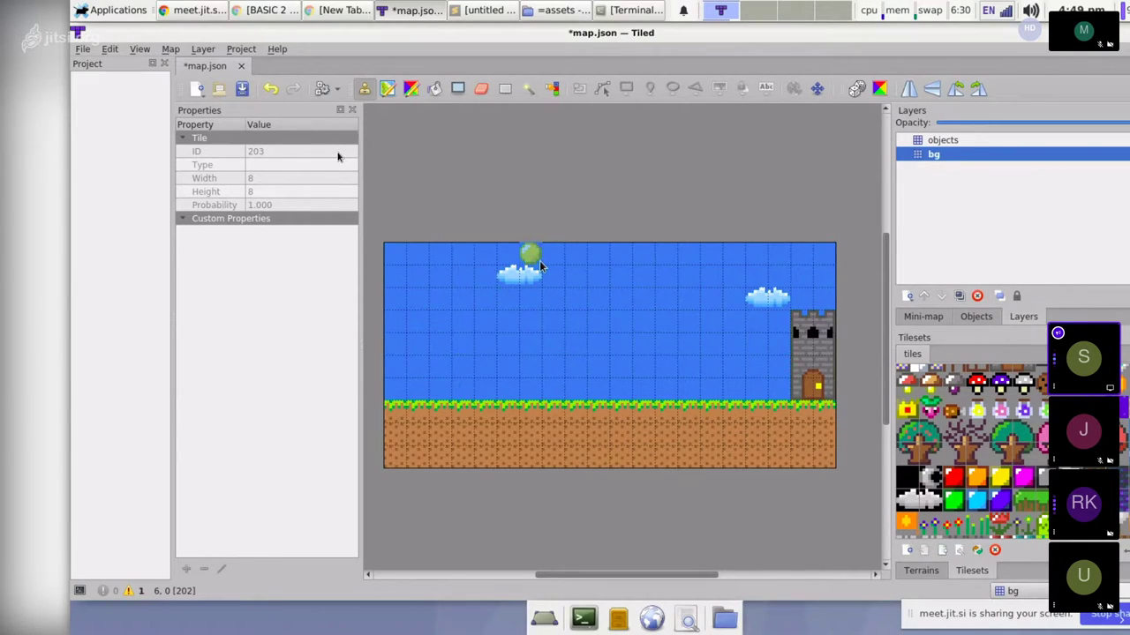
# Try placing the sun tile above the cloud farther from the castle and erasing it, and undo the edits.
pyautogui.click(530, 255)
pyautogui.click(481, 90)
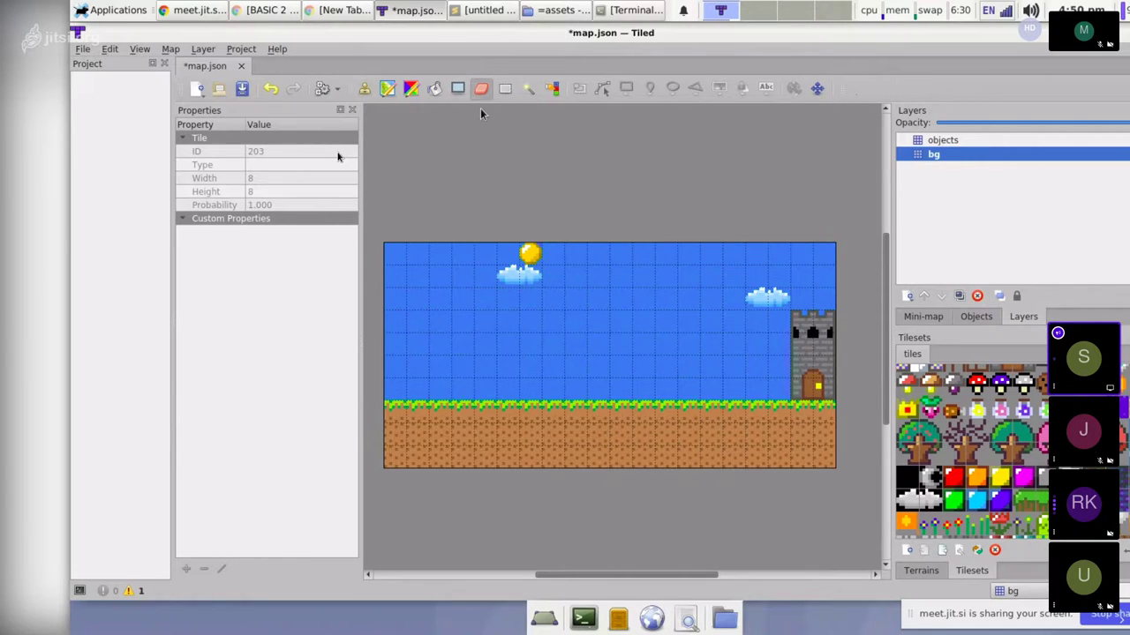
pyautogui.click(532, 251)
pyautogui.press('b')
pyautogui.hotkey('ctrl', 'z')
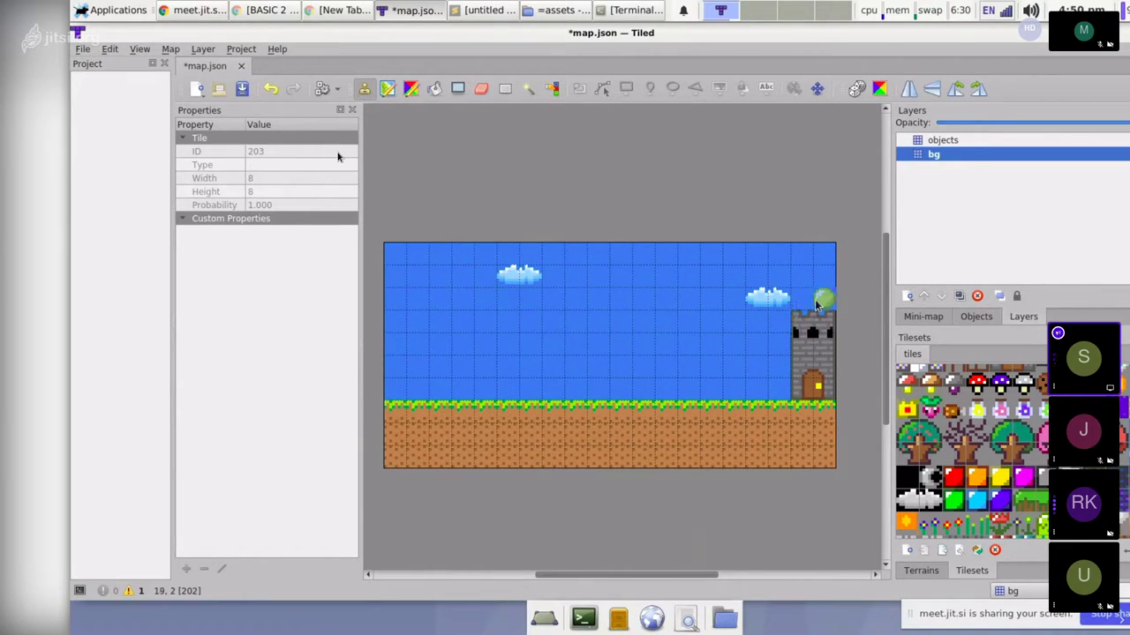
# Stamp the sun above the cloud nearest the castle and pick the 2 × 2-tile red-spotted green tree as the stamp.
pyautogui.click(780, 275)
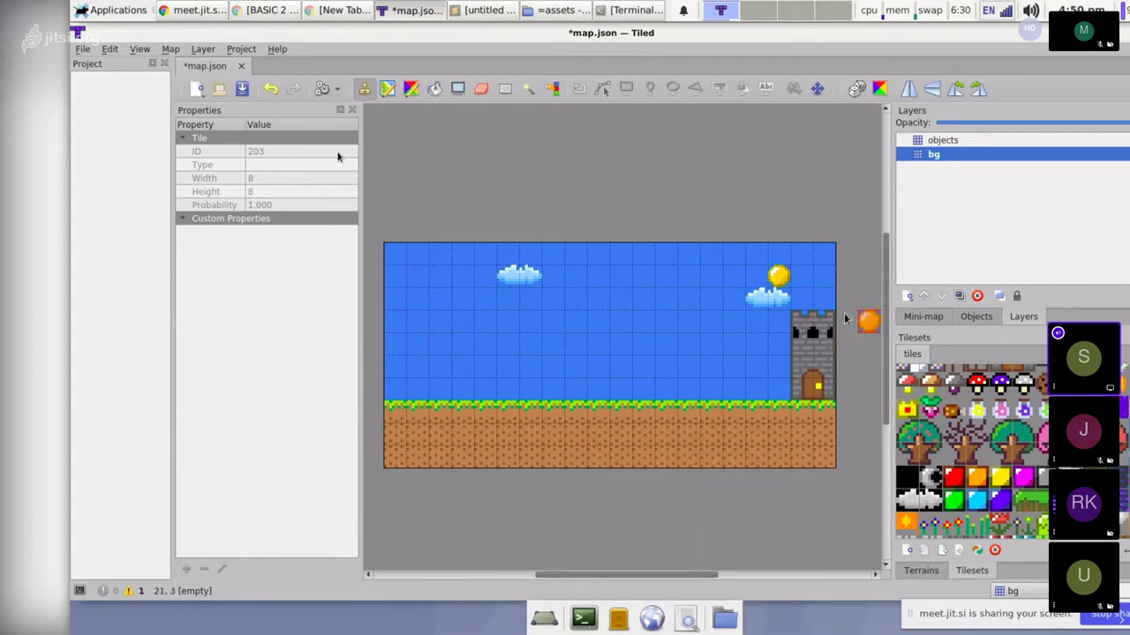
pyautogui.click(908, 431)
pyautogui.click(929, 457)
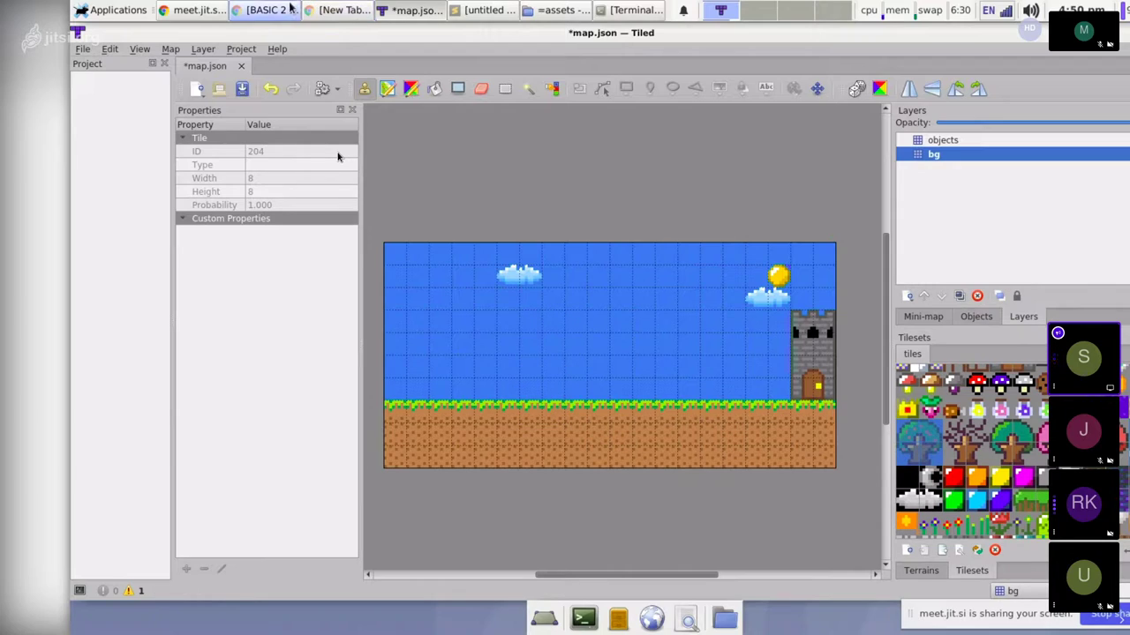
# Check the BASIC 2 D GAMEDEVELOPMENT meeting window in the browser and return to the map in Tiled.
pyautogui.click(213, 18)
pyautogui.click(213, 19)
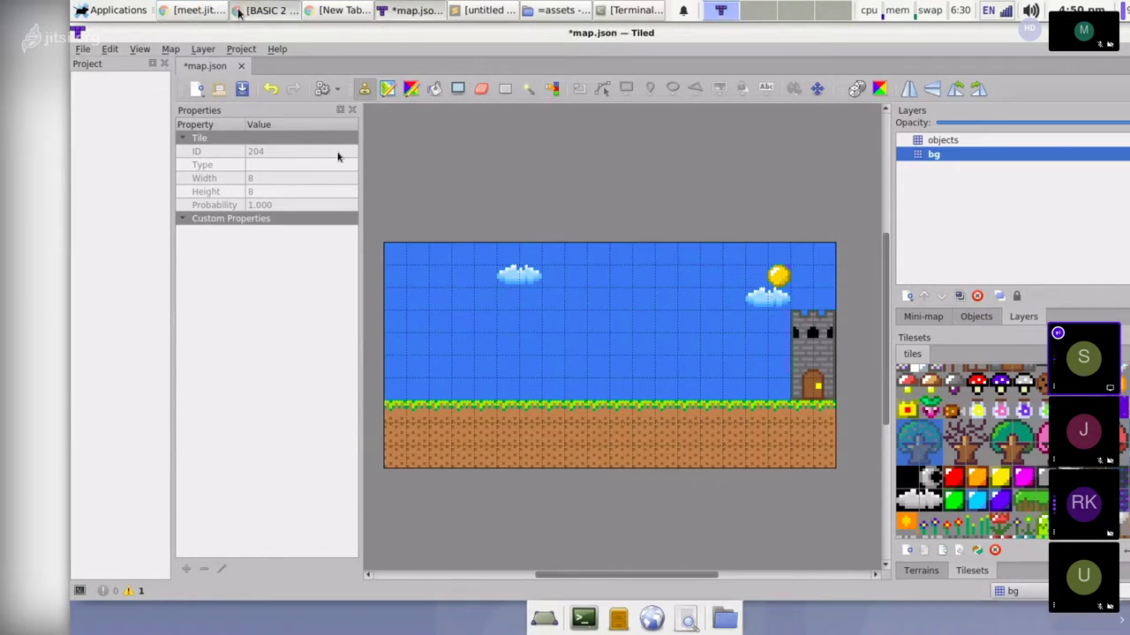
pyautogui.click(240, 10)
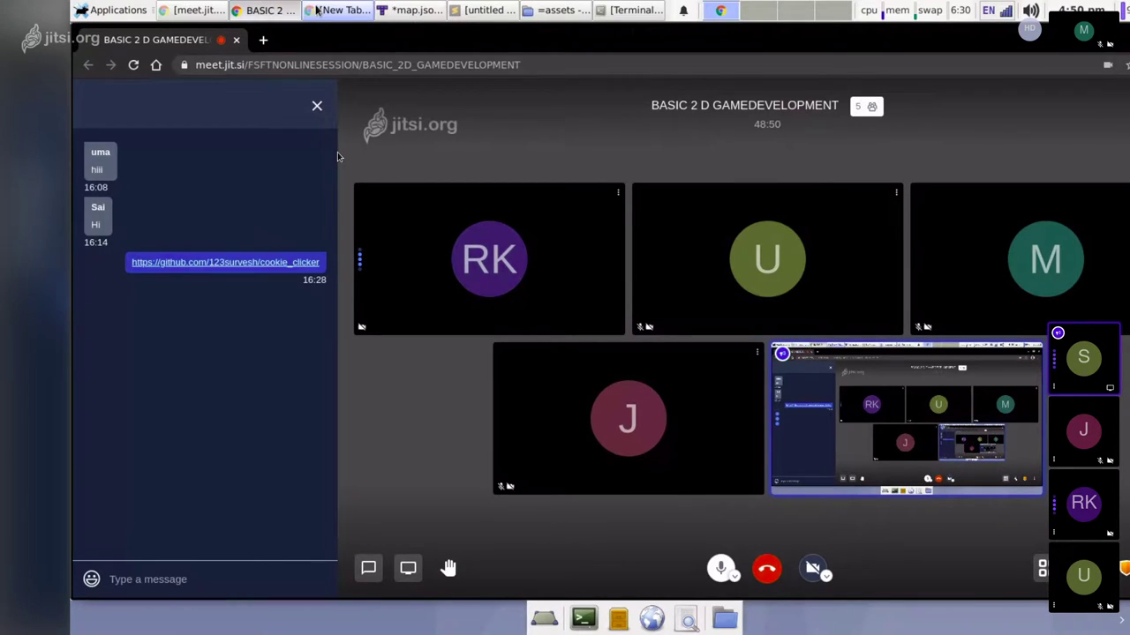
pyautogui.click(377, 9)
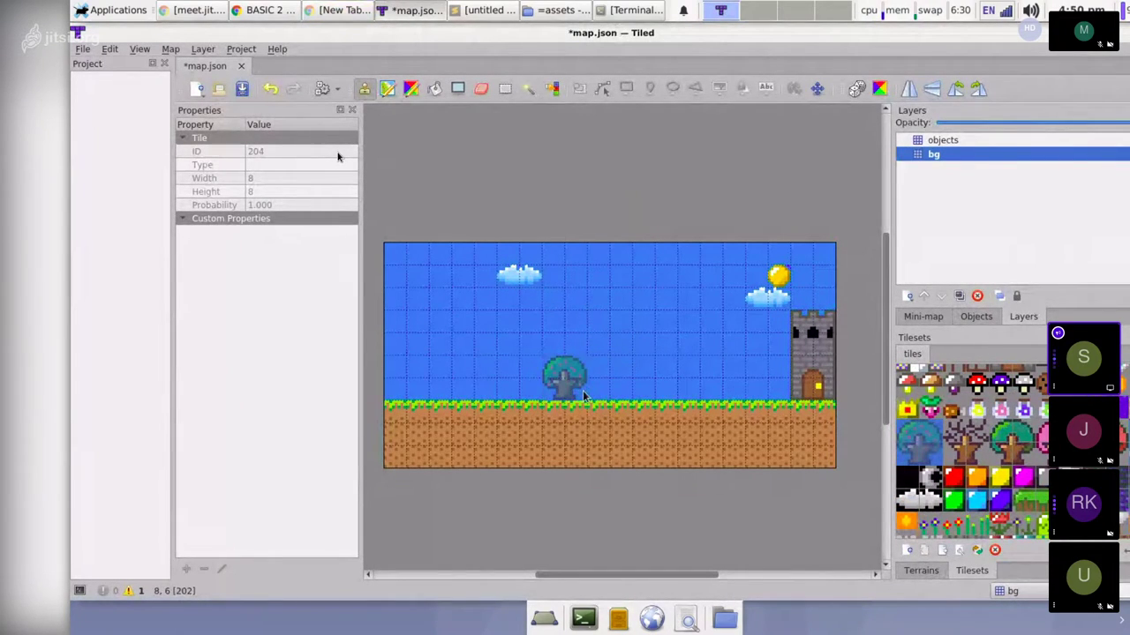
# Try stamping the tree on the grass of the bg layer at two spots, undoing each attempt.
pyautogui.click(572, 403)
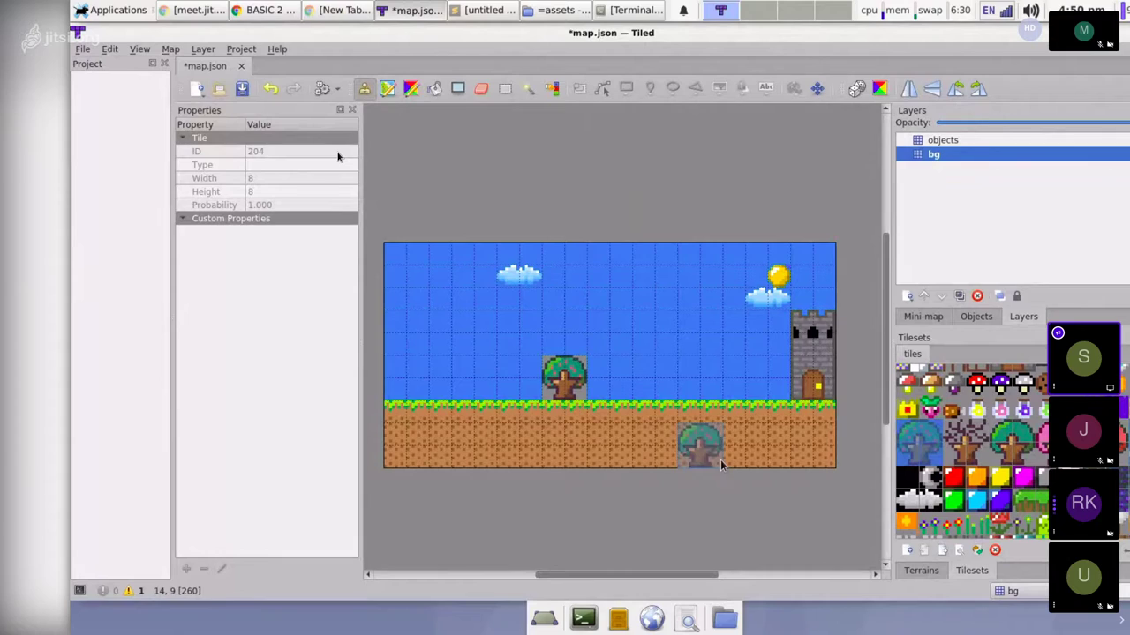
pyautogui.hotkey('ctrl', 'z')
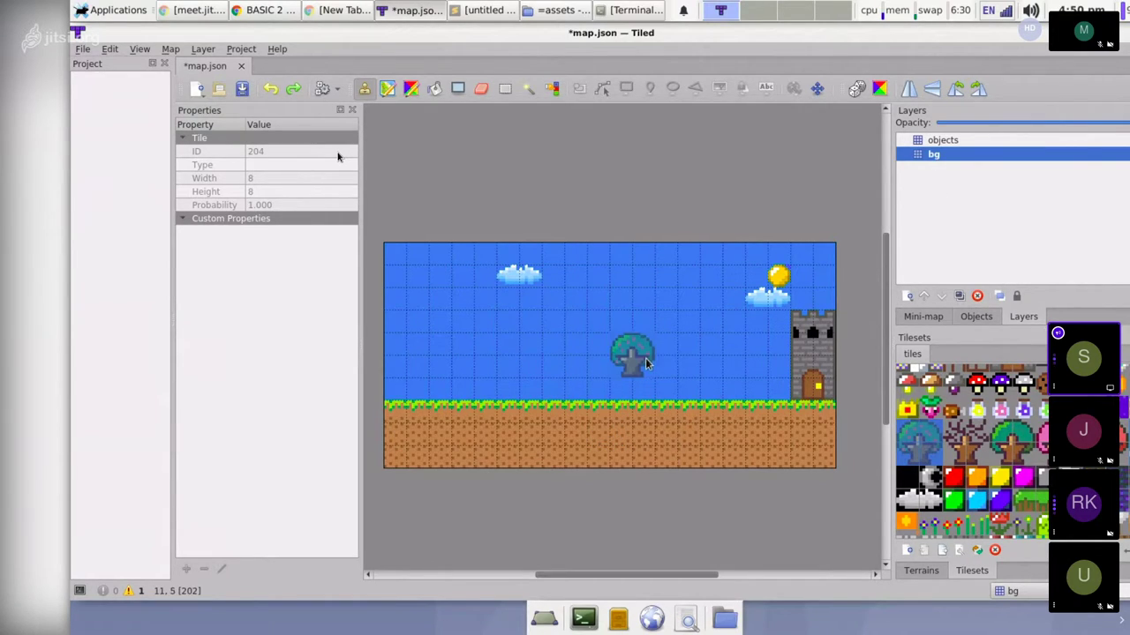
pyautogui.click(546, 379)
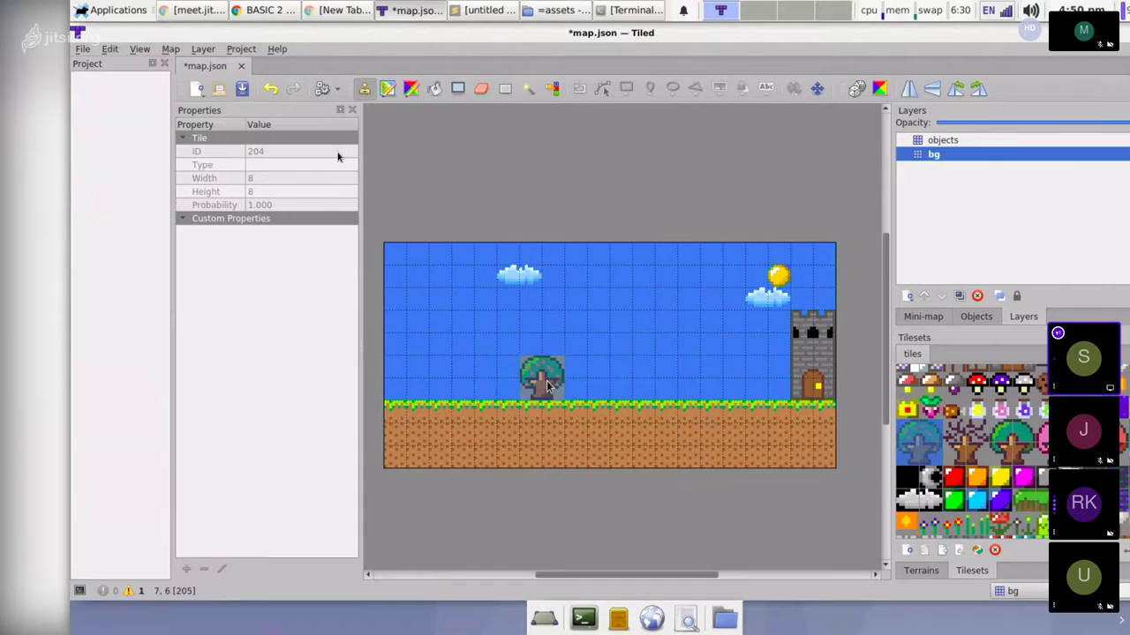
pyautogui.hotkey('ctrl', 'z')
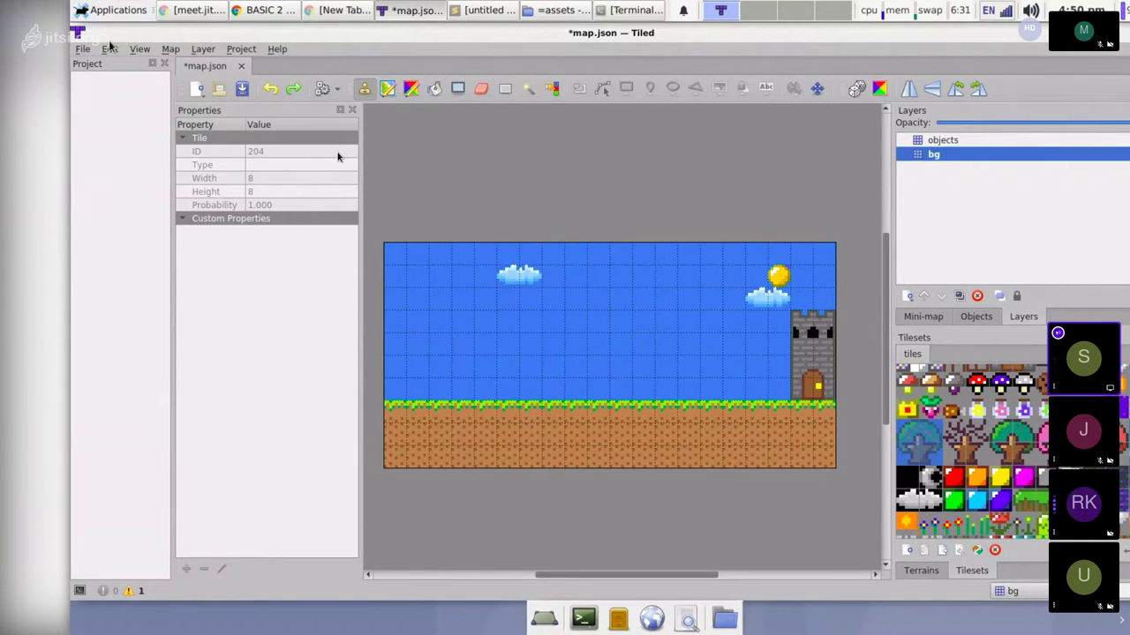
# Turn on Highlight Current Layer with the bg layer selected.
pyautogui.click(139, 49)
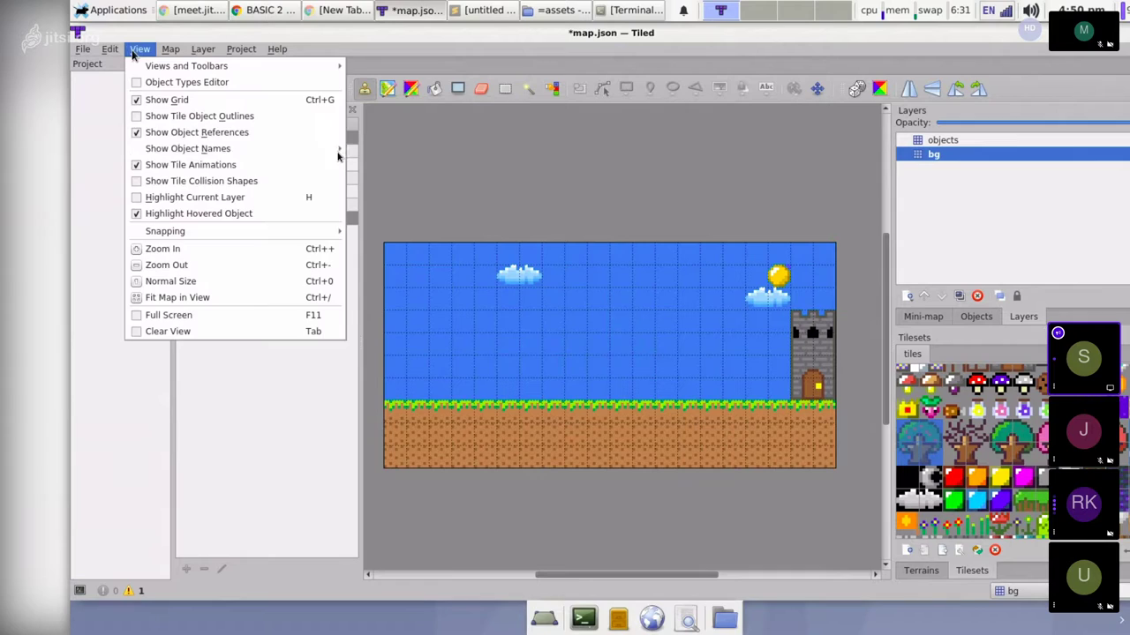
pyautogui.click(151, 198)
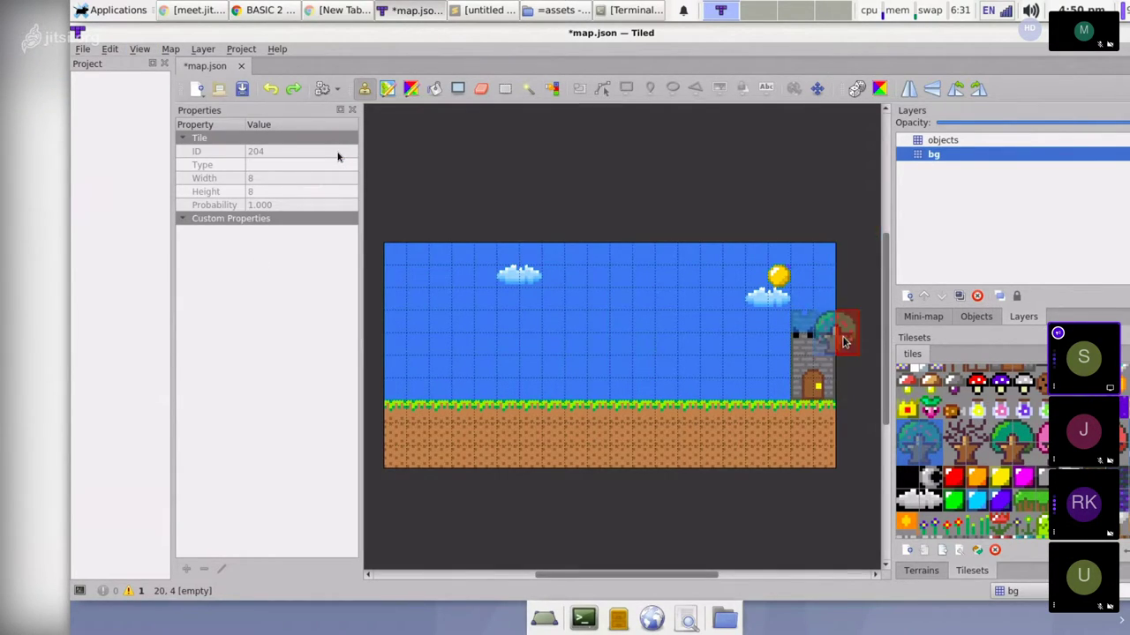
pyautogui.click(915, 168)
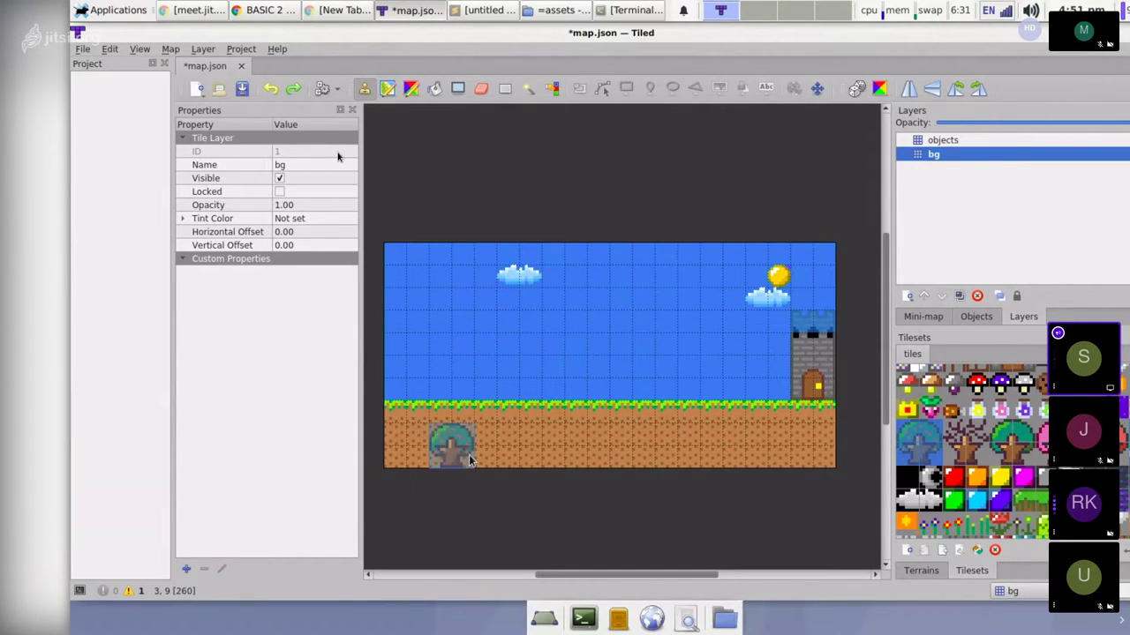
# On the objects layer, stamp the tree right beside the castle, plus a red flower tile and a small green plant tile along the grass.
pyautogui.click(961, 141)
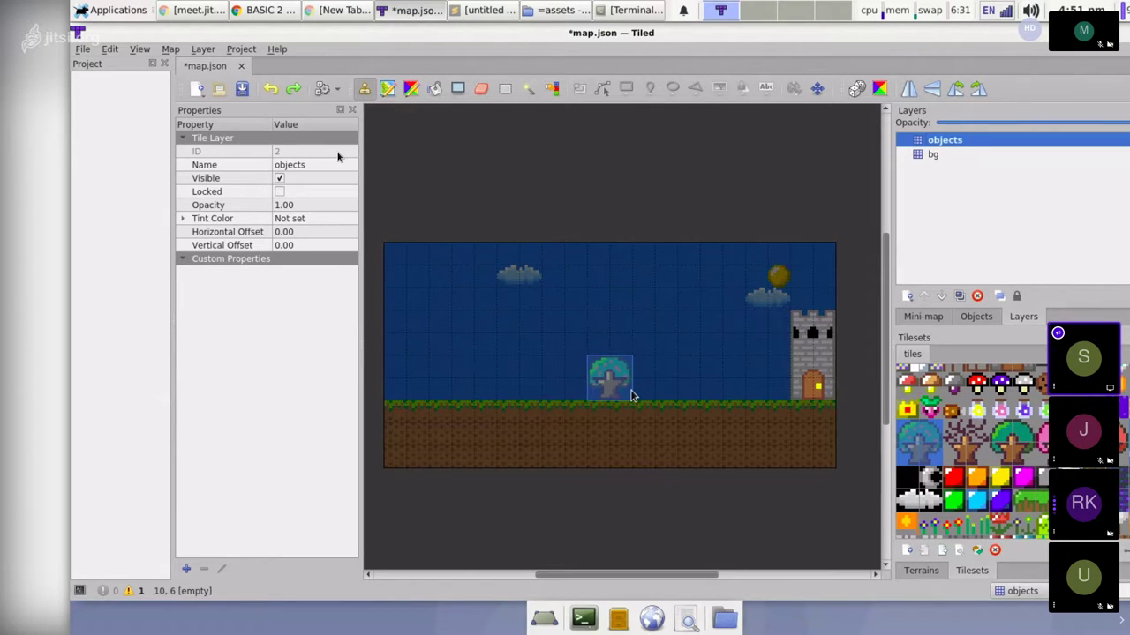
pyautogui.click(780, 387)
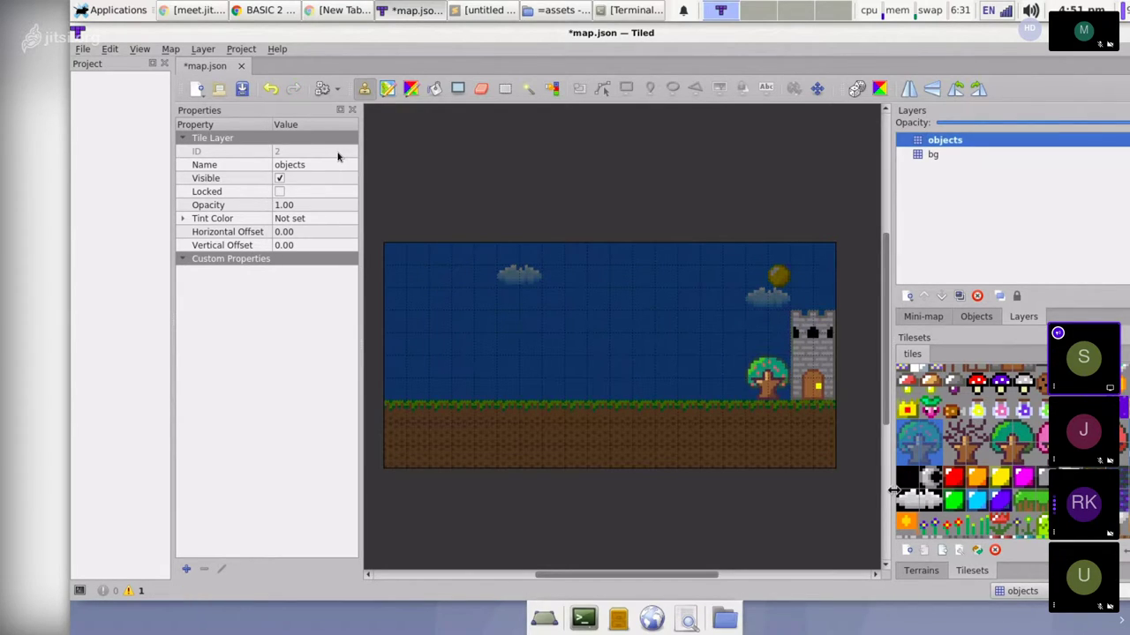
pyautogui.scroll(-2, 1041, 488)
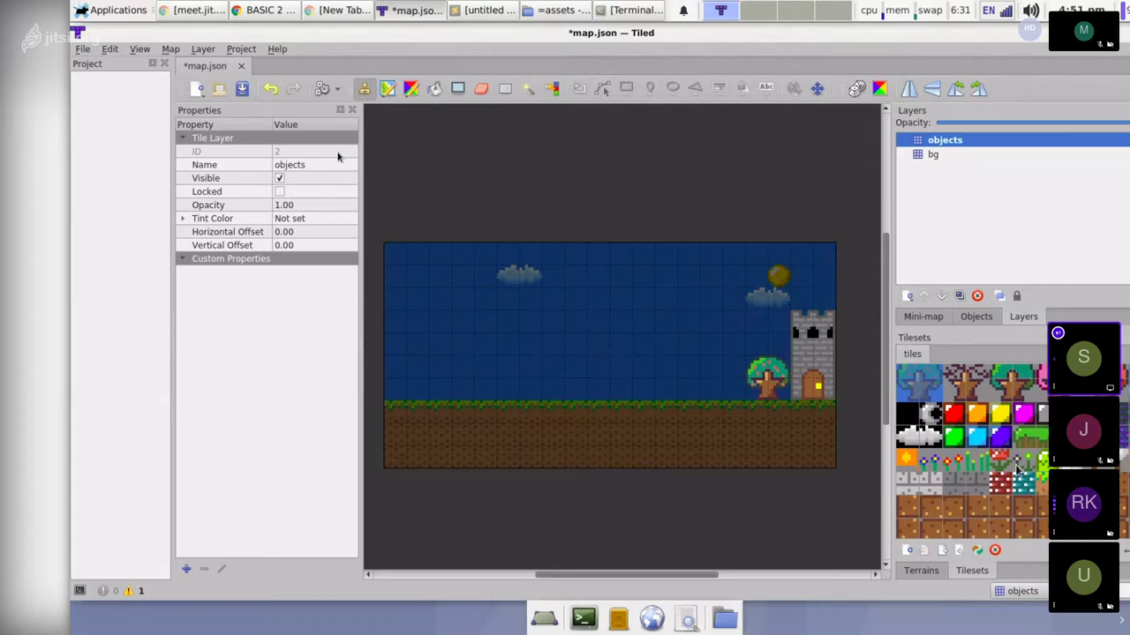
pyautogui.click(957, 469)
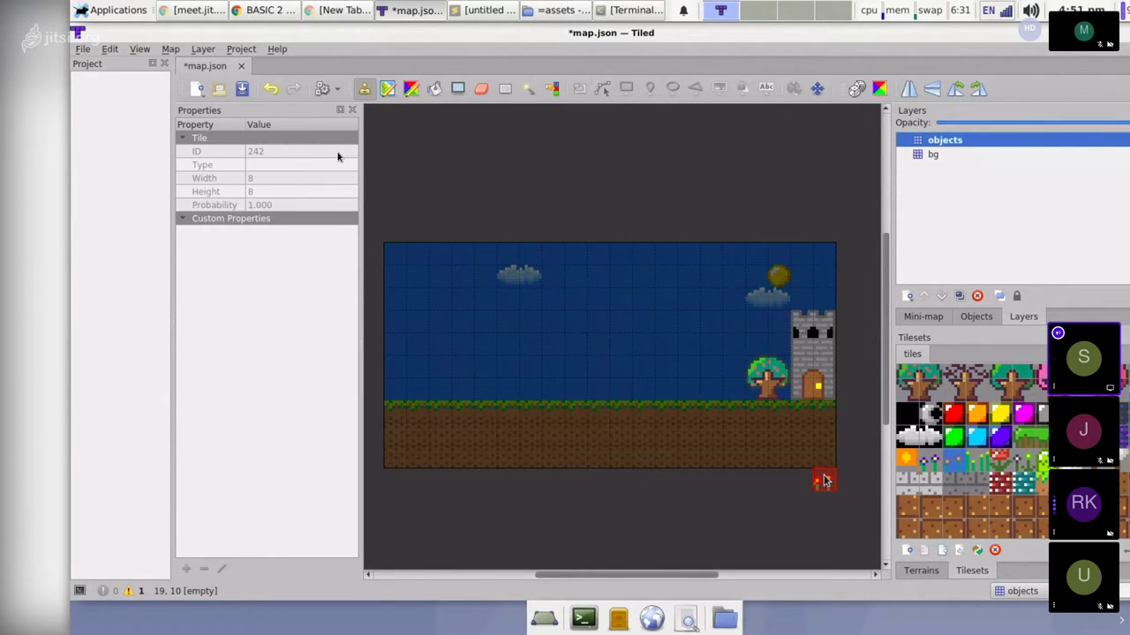
pyautogui.click(519, 391)
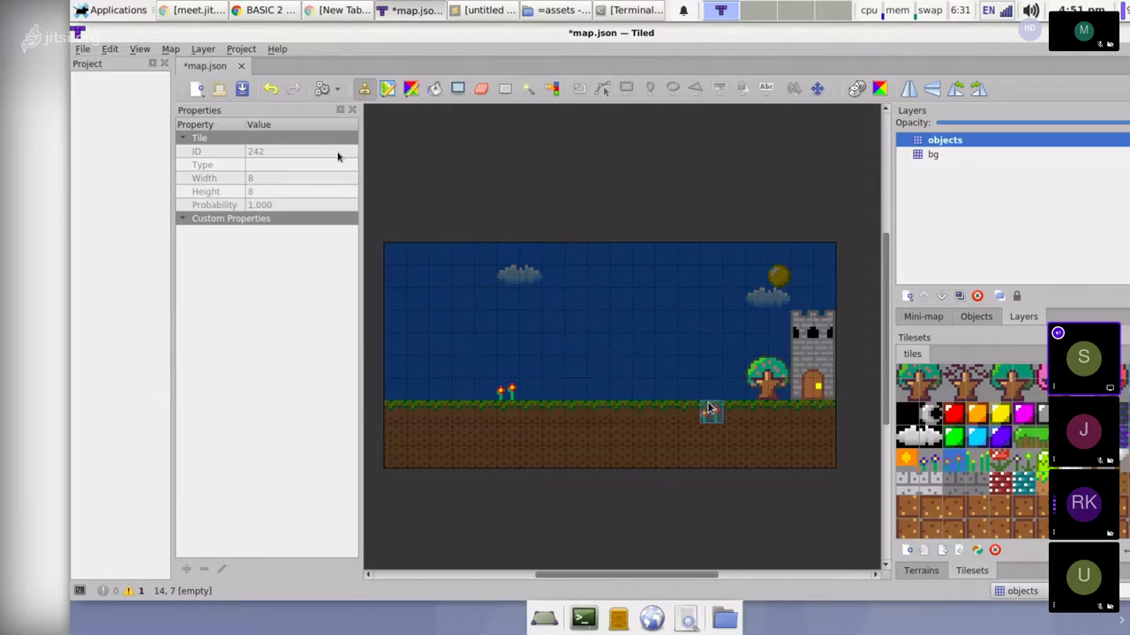
pyautogui.click(599, 392)
pyautogui.scroll(5, 1034, 461)
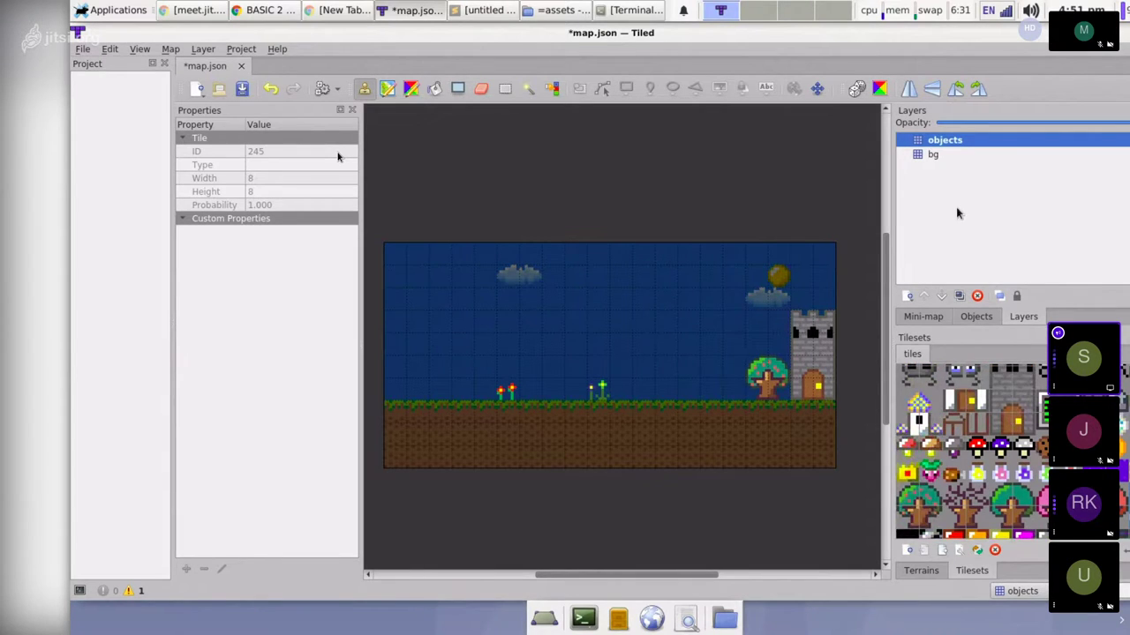
# On the bg layer, paint sampled sky tiles into the ground to form a 2 × 2-tile pit between the two flower tiles.
pyautogui.click(938, 155)
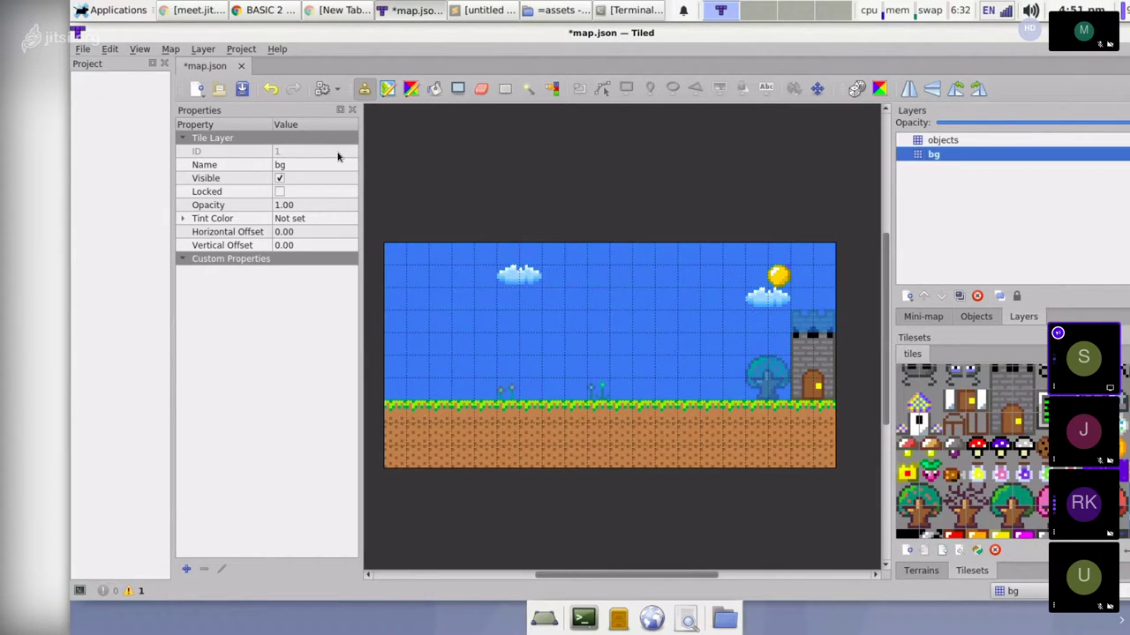
pyautogui.rightClick(524, 420)
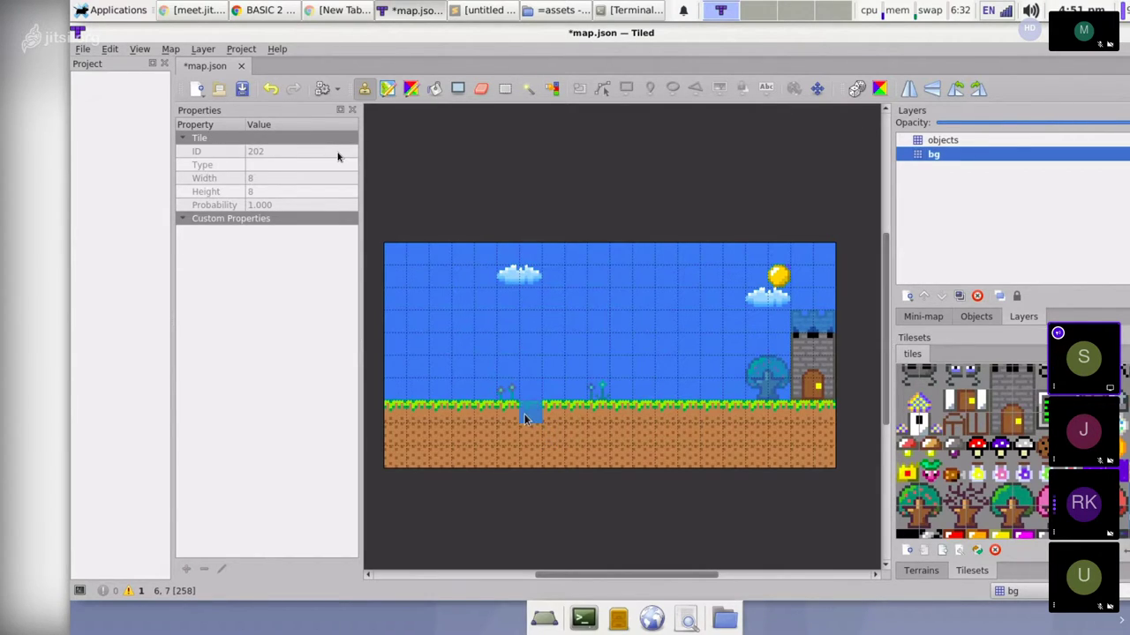
pyautogui.moveTo(549, 418); pyautogui.dragTo(575, 431)
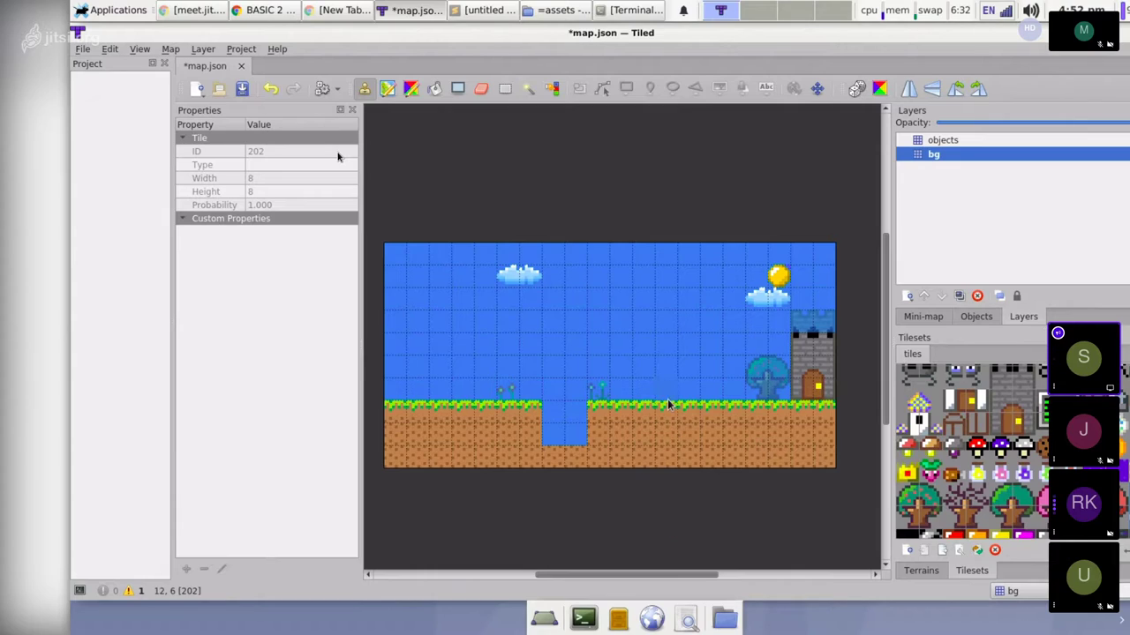
pyautogui.moveTo(655, 581)
pyautogui.mouseDown()
pyautogui.moveTo(792, 581)
pyautogui.moveTo(654, 585)
pyautogui.mouseUp()
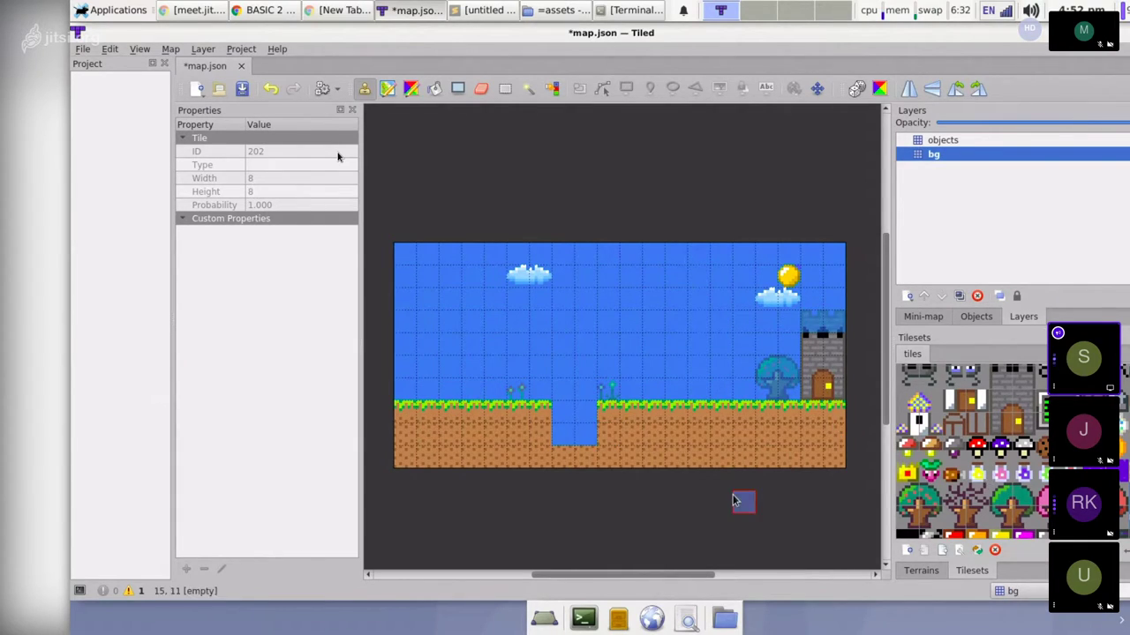
# On the objects layer, stamp the round tile with ID 127 in both bottom cells of the pit.
pyautogui.scroll(3, 971, 450)
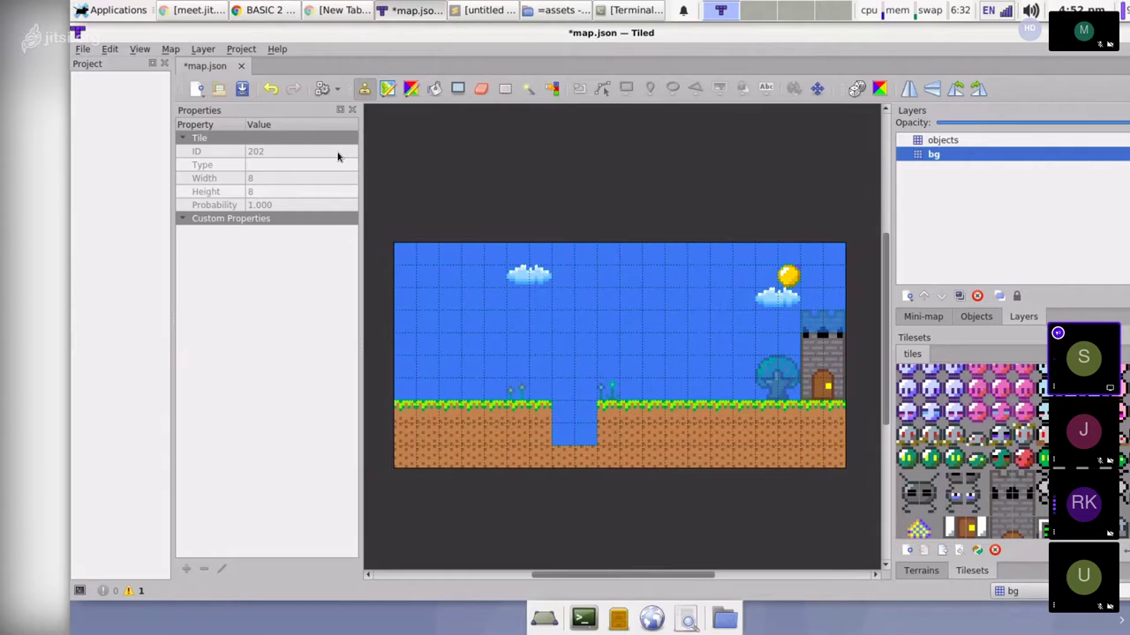
pyautogui.click(953, 141)
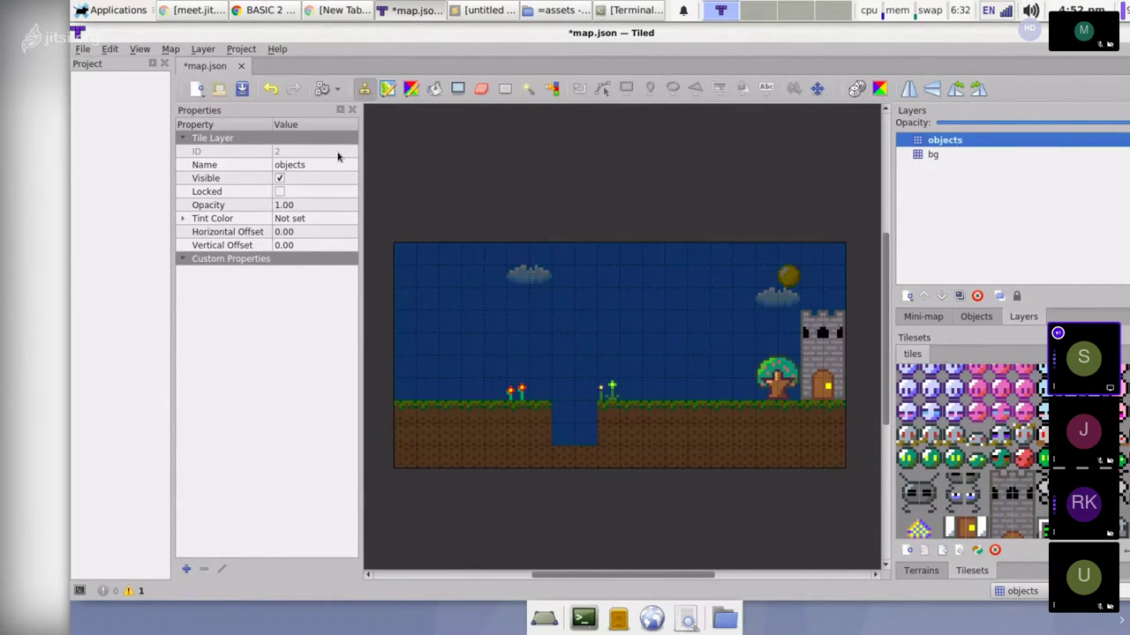
pyautogui.scroll(-3, 971, 450)
pyautogui.scroll(-3, 971, 450)
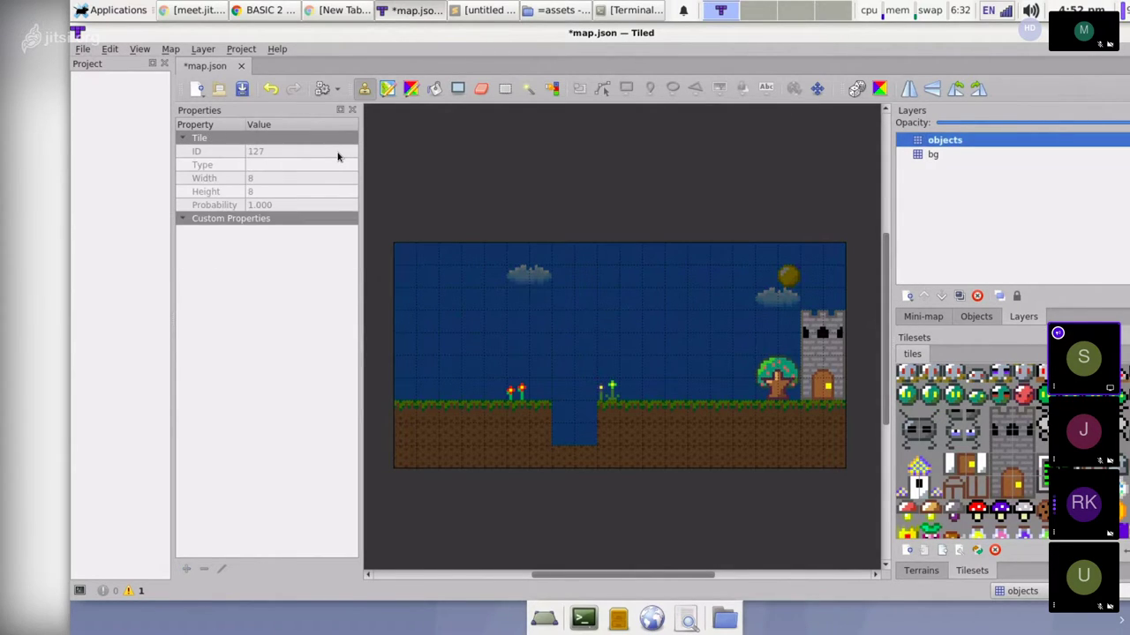
pyautogui.press('Down')
pyautogui.click(564, 434)
pyautogui.click(584, 434)
# Compare the highlighted objects and bg layers by alternating between them, ending on bg.
pyautogui.click(934, 155)
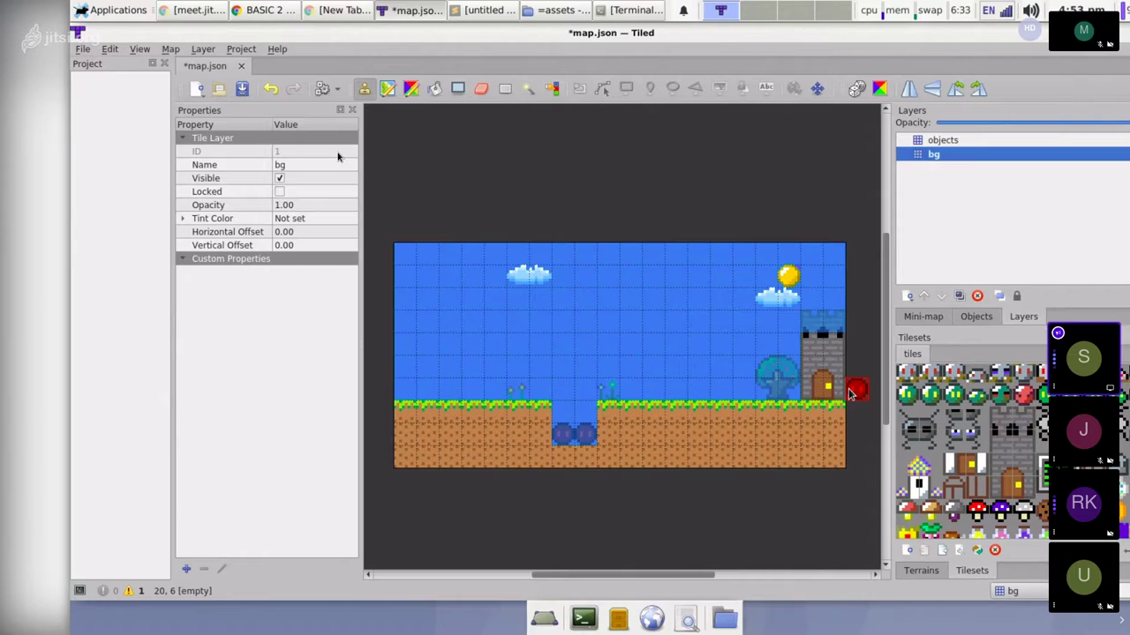
pyautogui.click(942, 140)
pyautogui.click(936, 154)
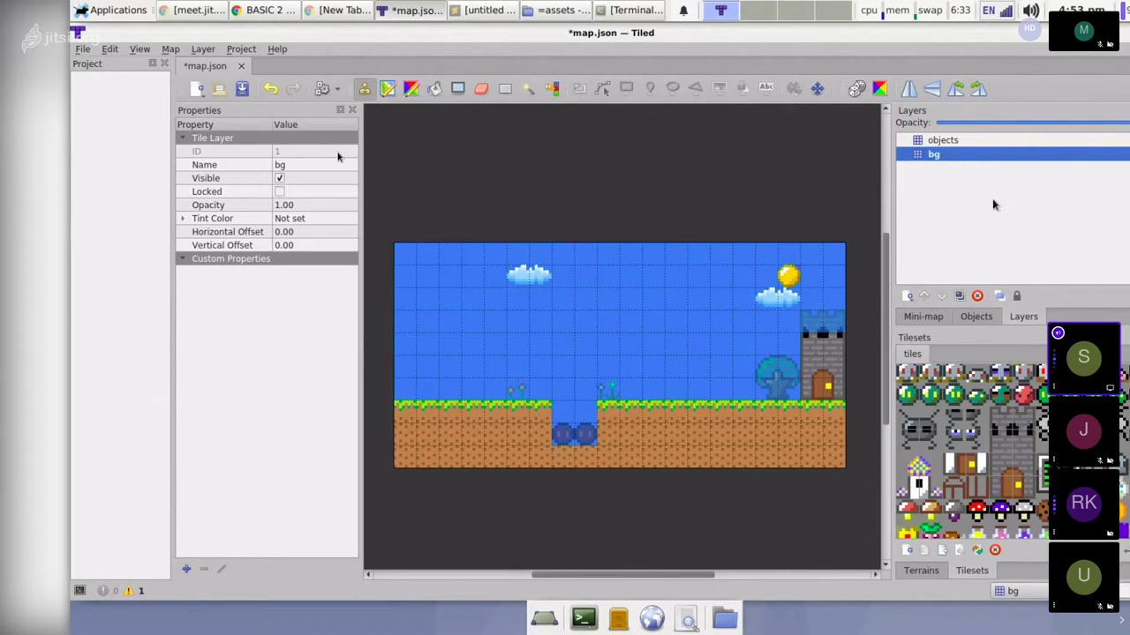
# Open the tiles tileset for editing and examine its tree, block, flower and ground tiles up close.
pyautogui.click(960, 551)
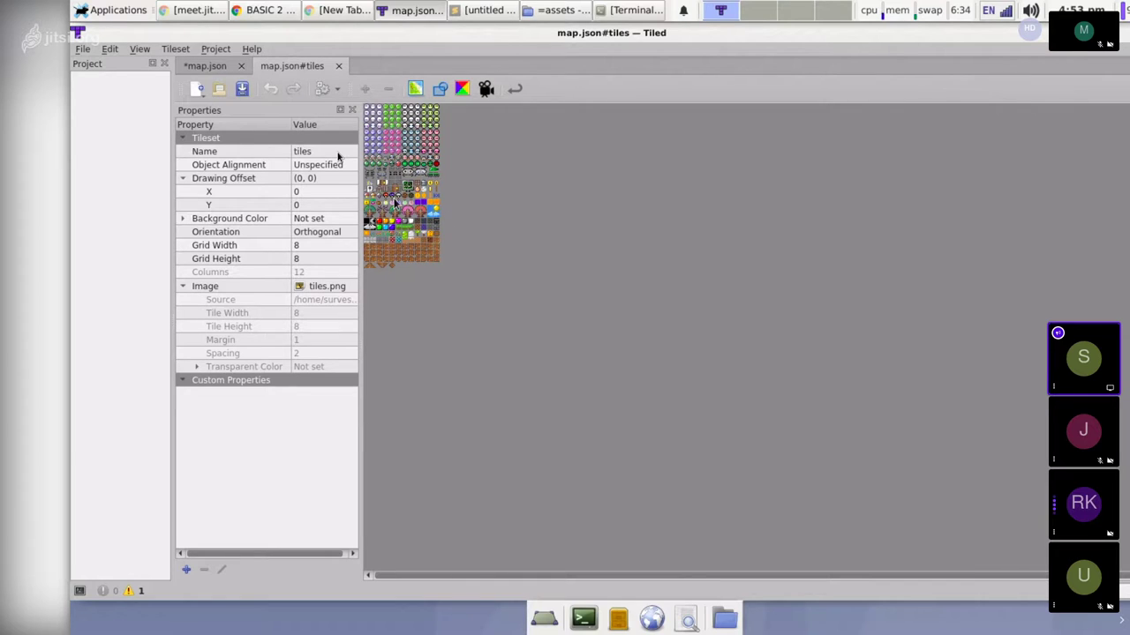
pyautogui.keyDown('ctrl'); pyautogui.scroll(5, 395, 203); pyautogui.keyUp('ctrl')
pyautogui.scroll(-8, 536, 231)
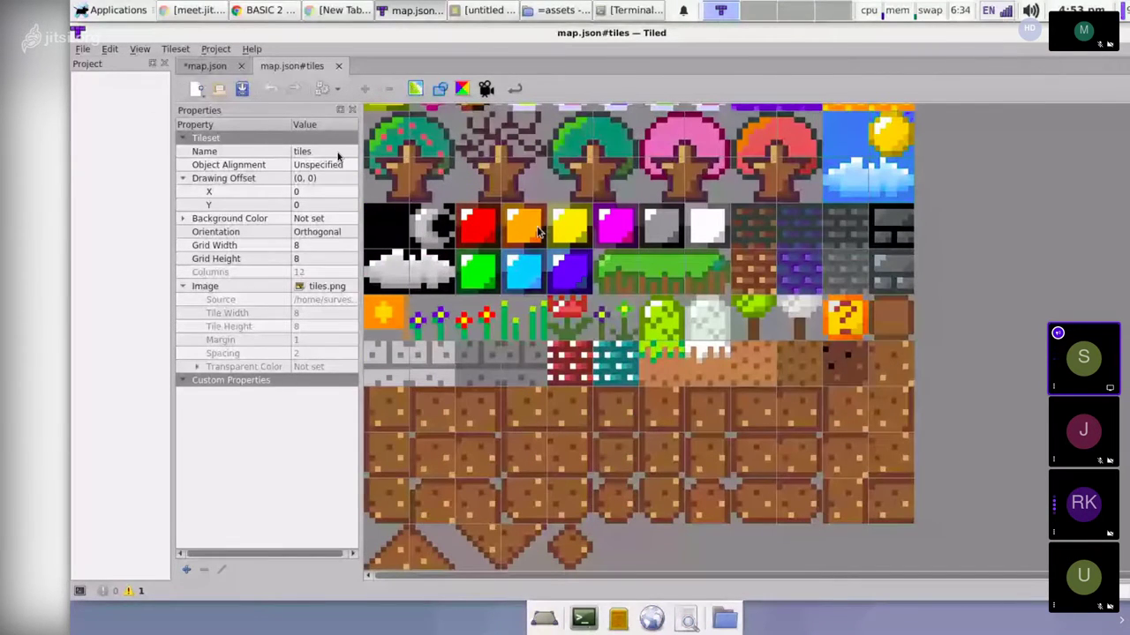
# Check the map, enlarge the visible range of its tile palette, and select the grass-topped ground tile with ID 258 in the tiles tileset.
pyautogui.scroll(5, 539, 231)
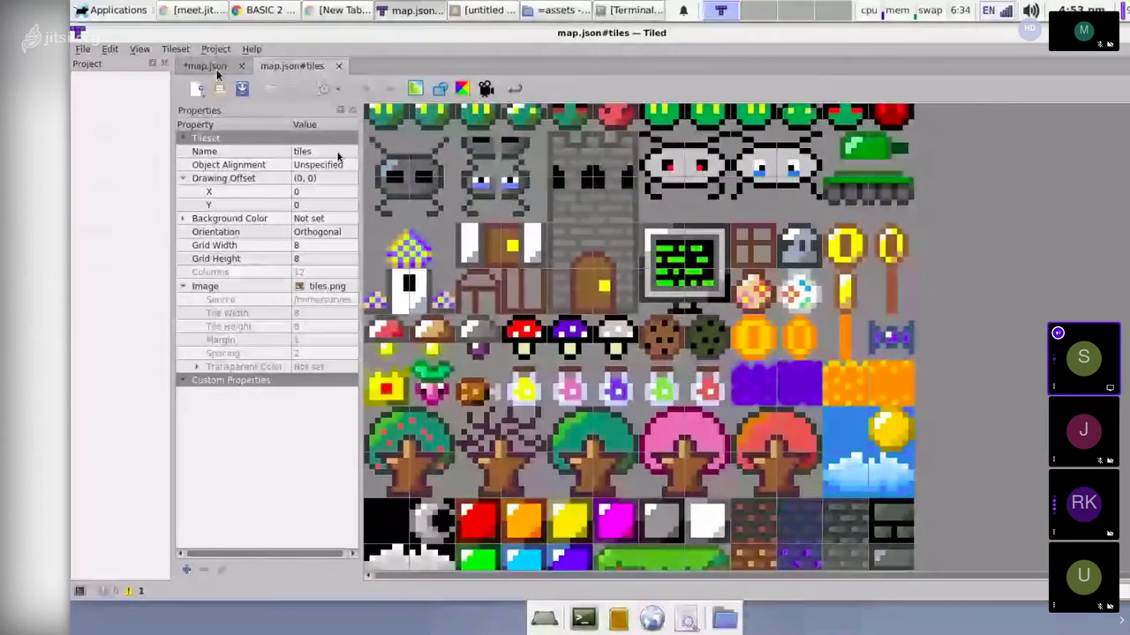
pyautogui.hotkey('ctrl', 'Tab')
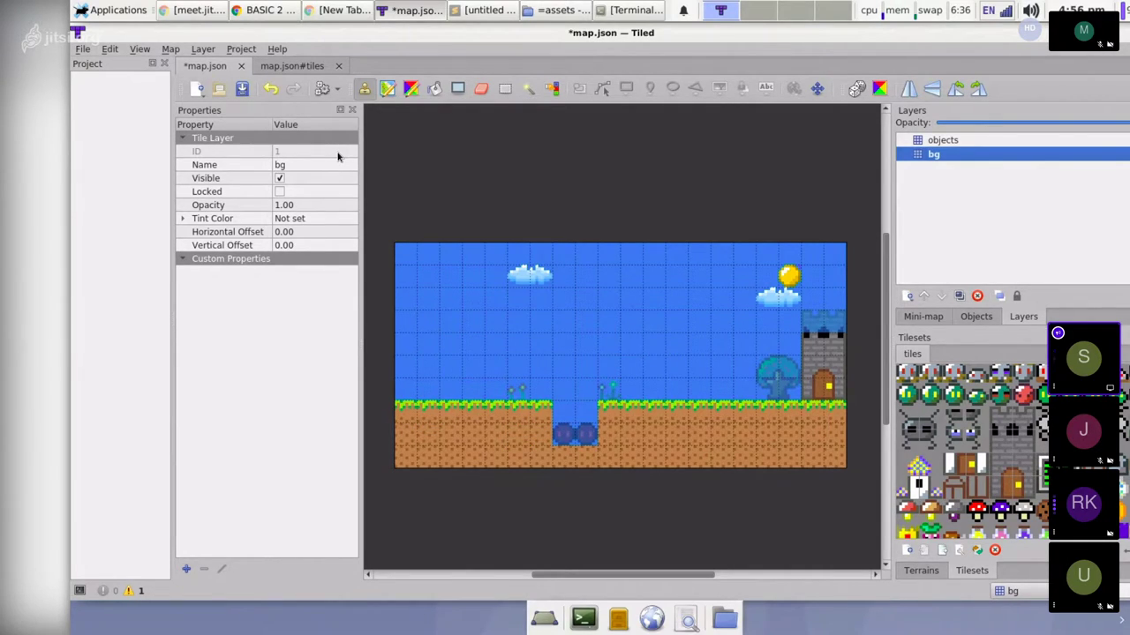
pyautogui.keyDown('ctrl'); pyautogui.scroll(-2, 1043, 454); pyautogui.keyUp('ctrl')
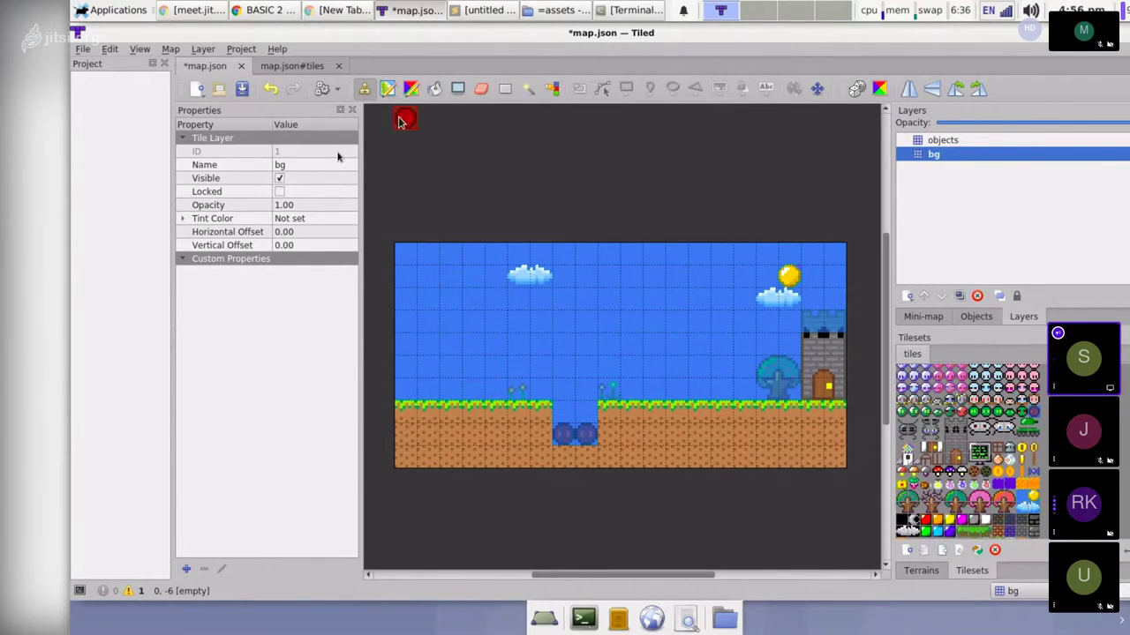
pyautogui.click(265, 66)
pyautogui.keyDown('ctrl'); pyautogui.scroll(-2, 845, 361); pyautogui.keyUp('ctrl')
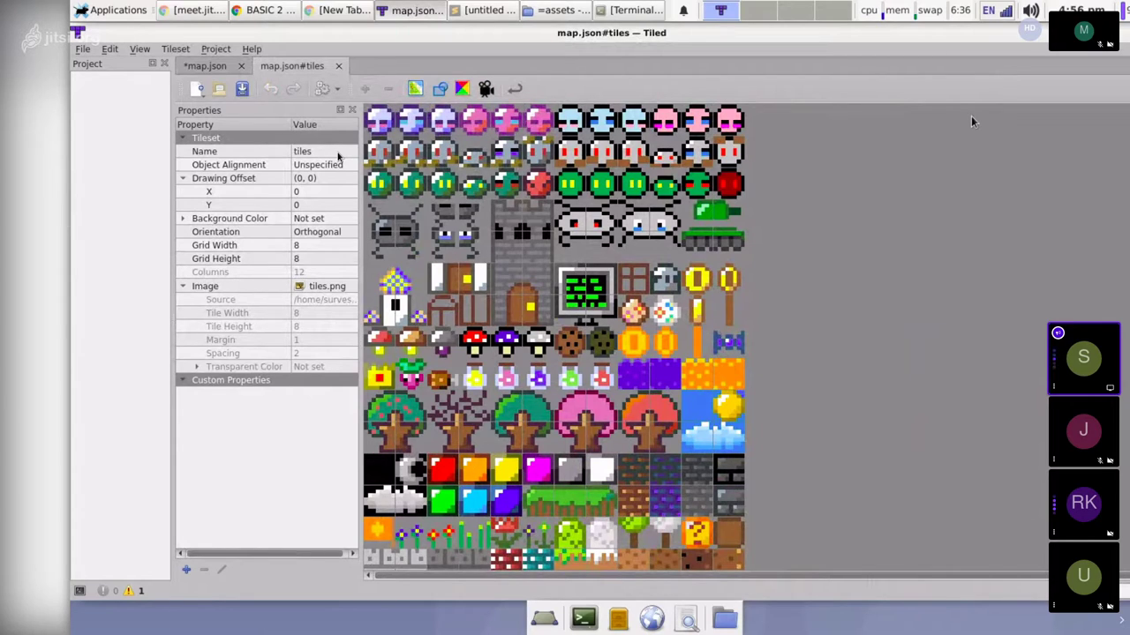
pyautogui.scroll(-3, 926, 181)
pyautogui.click(578, 424)
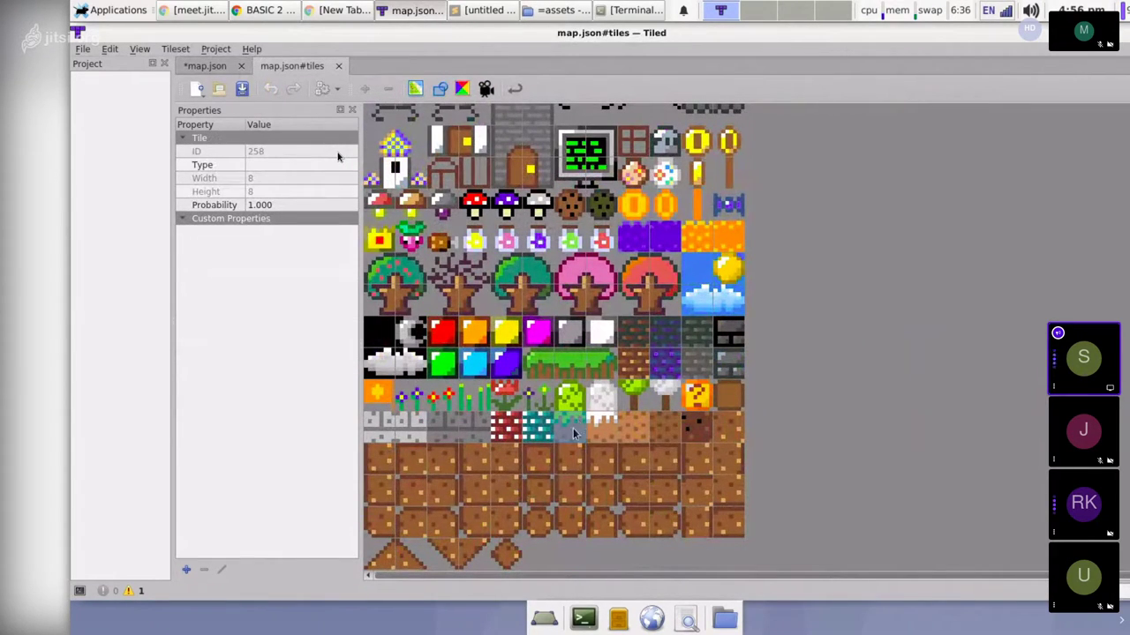
# Add a bool custom property named collides to the grass-topped ground tile and set it to true.
pyautogui.click(216, 48)
pyautogui.press('Escape')
pyautogui.click(206, 66)
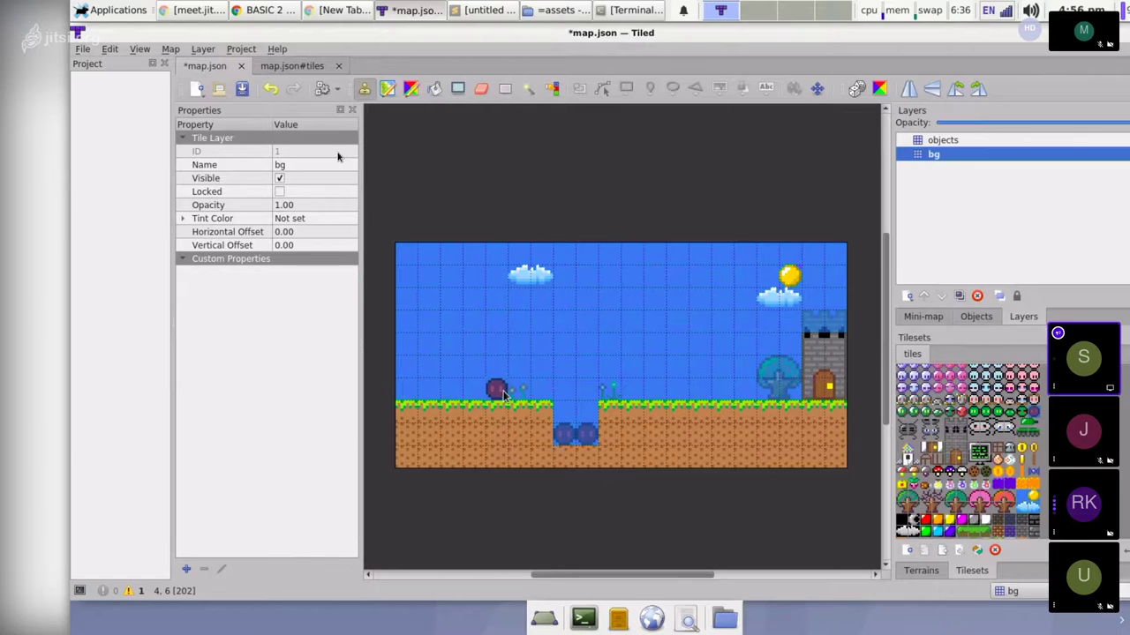
pyautogui.click(292, 66)
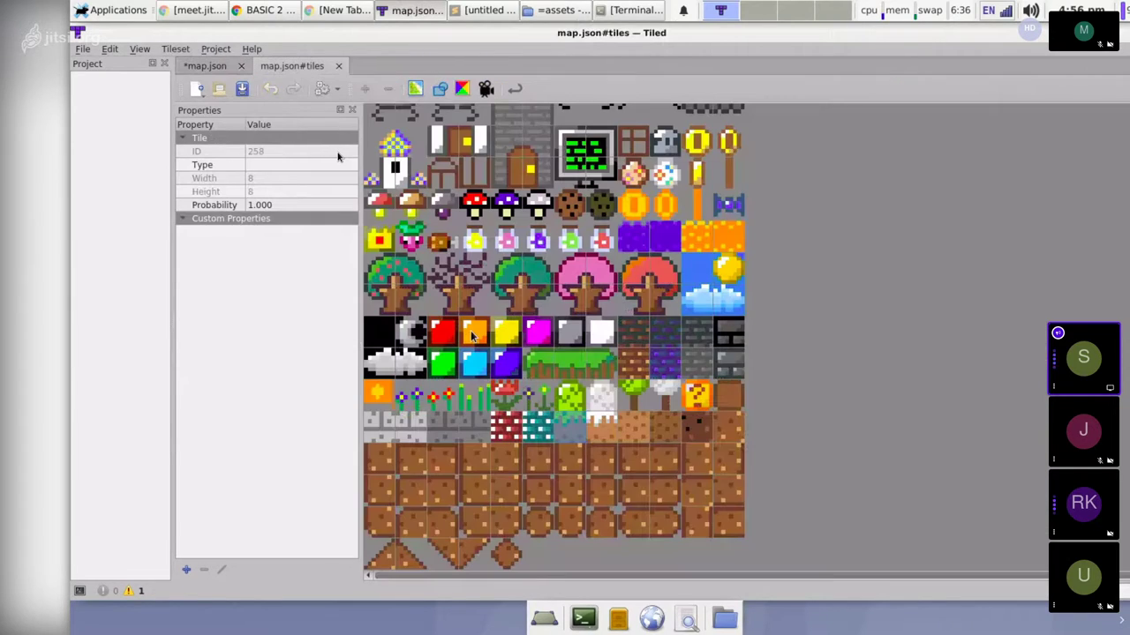
pyautogui.click(187, 572)
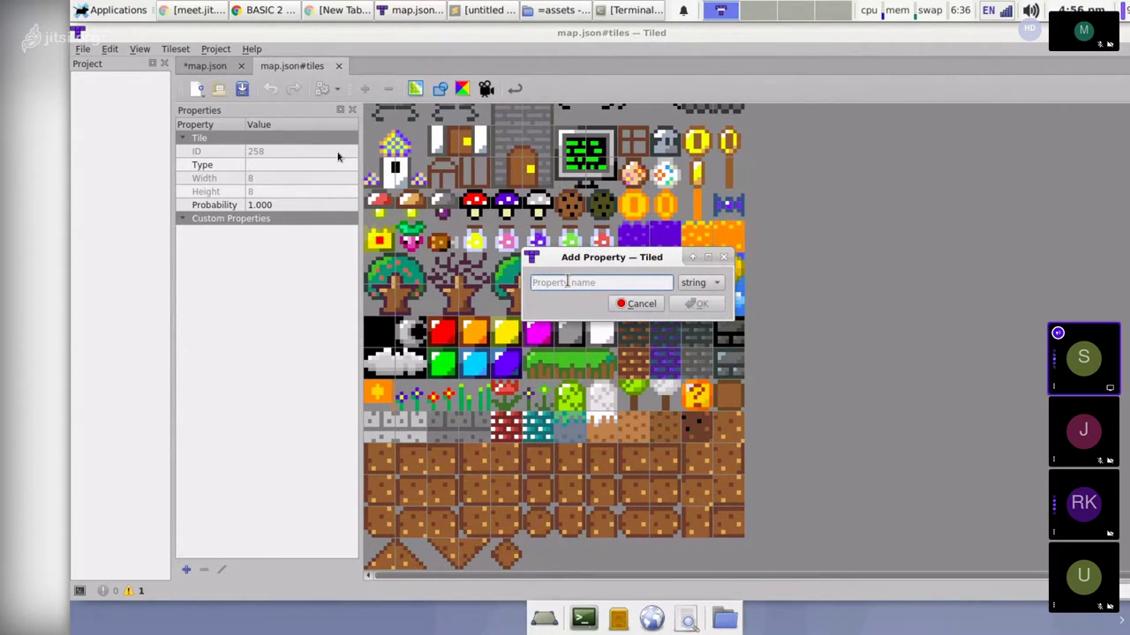
pyautogui.write('collides')
pyautogui.click(700, 282)
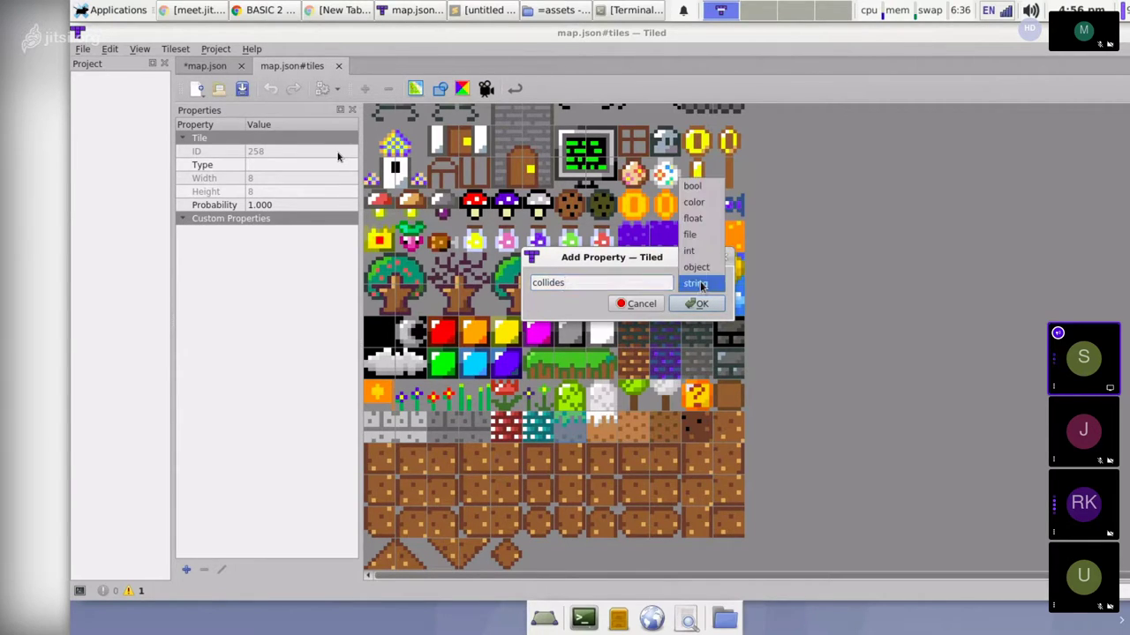
pyautogui.click(698, 186)
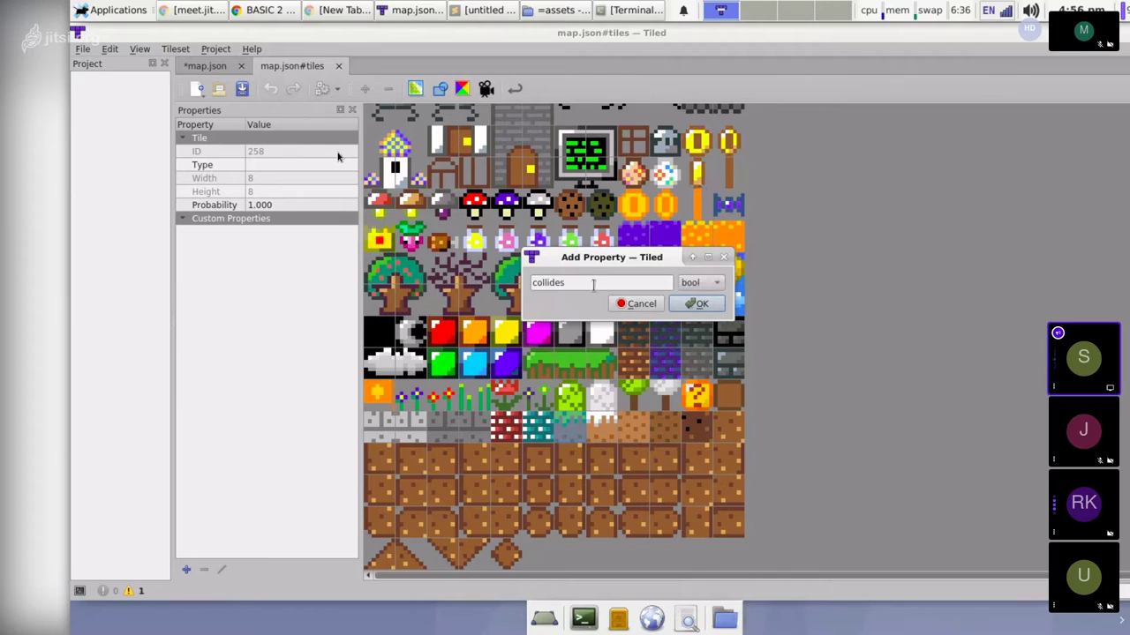
pyautogui.doubleClick(558, 281)
pyautogui.press('End')
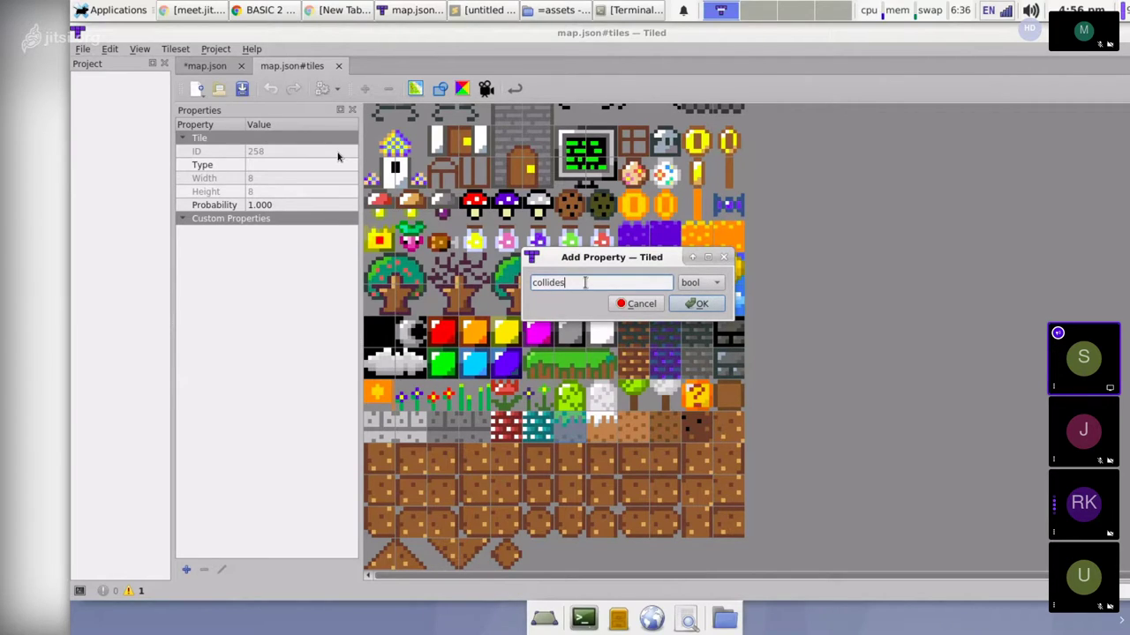
pyautogui.click(697, 304)
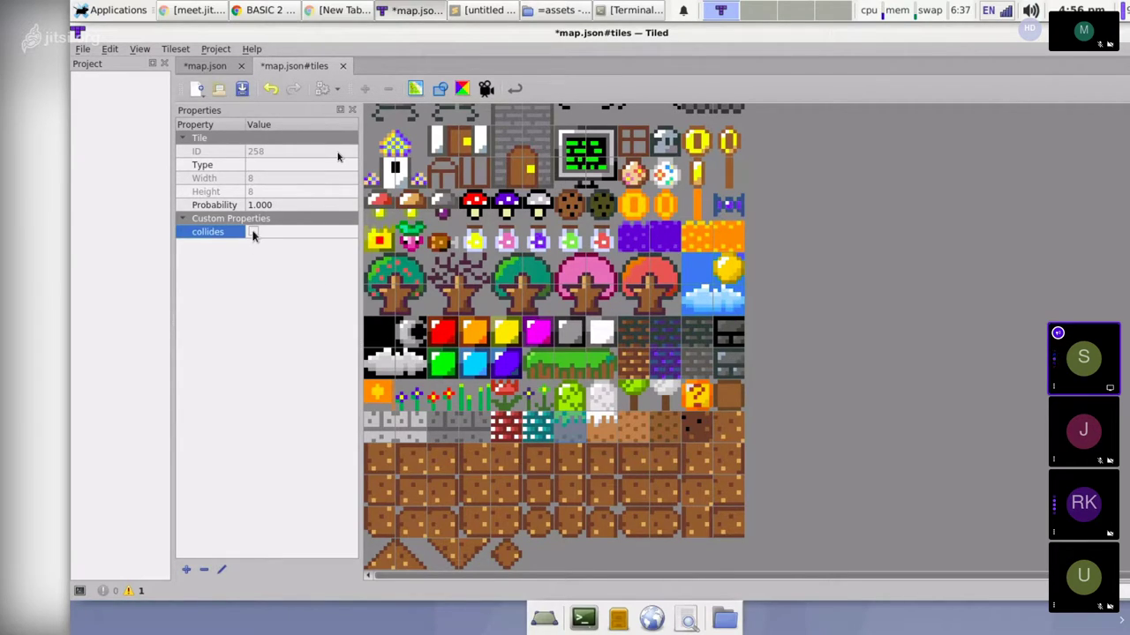
pyautogui.click(253, 232)
# Add a bool custom property named collides to the red round tile with ID 119 and set it to true.
pyautogui.scroll(5, 569, 437)
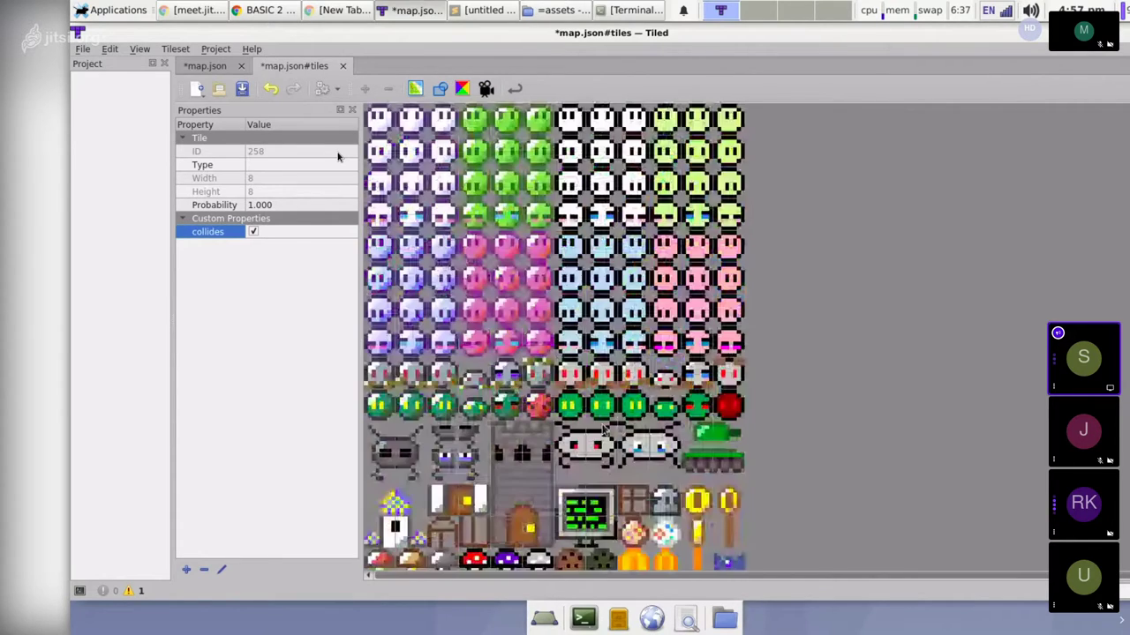
pyautogui.click(206, 66)
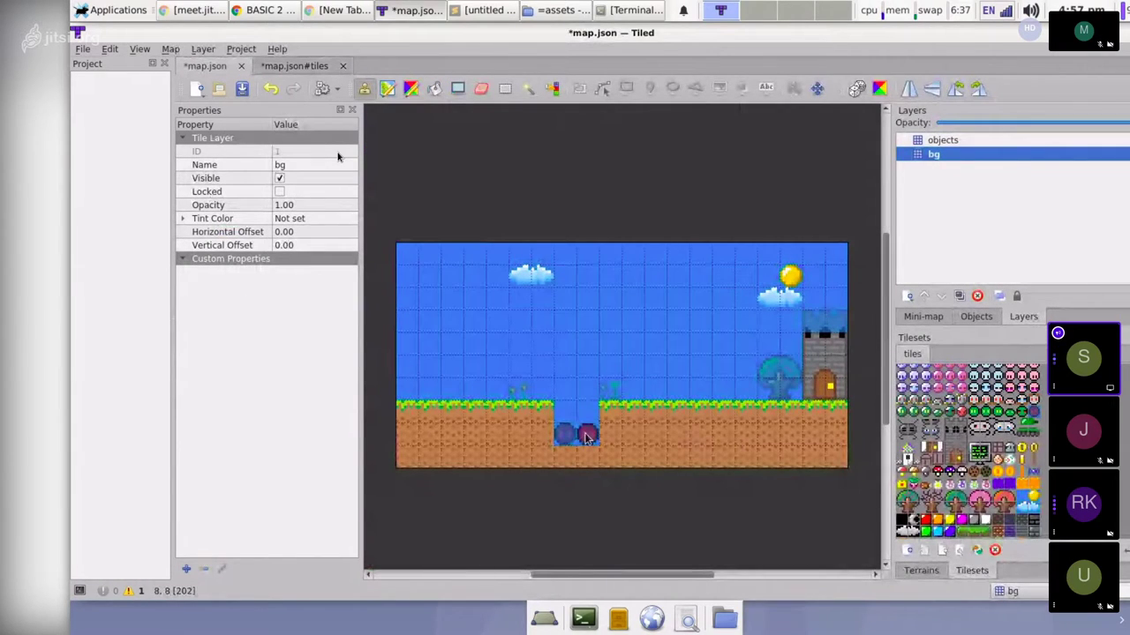
pyautogui.hotkey('ctrl', 'Tab')
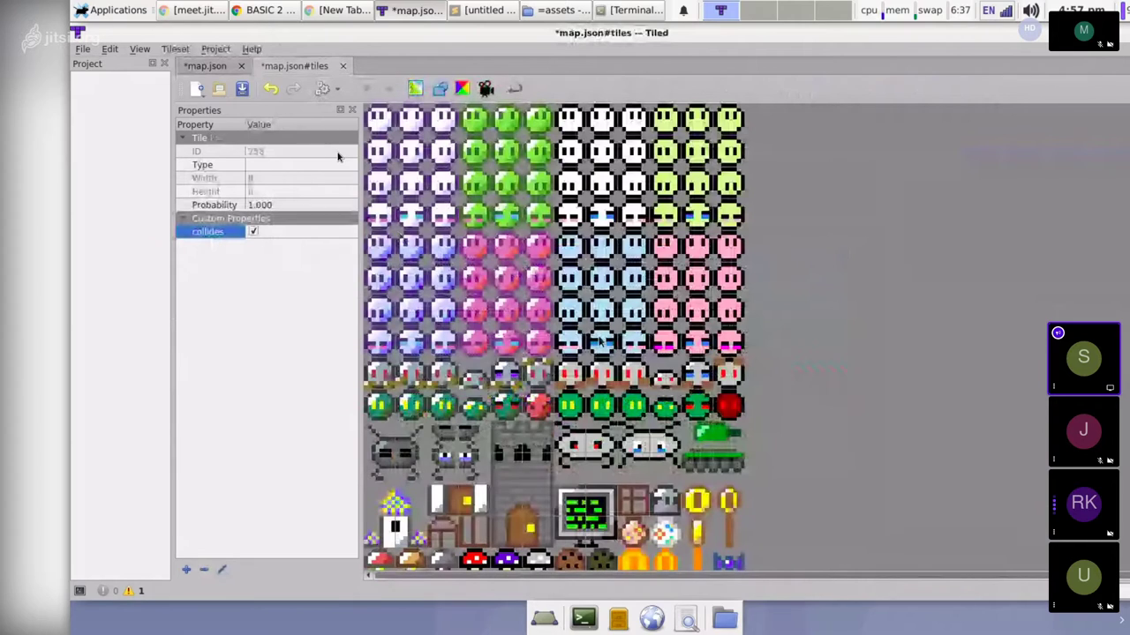
pyautogui.click(729, 406)
pyautogui.scroll(-1, 751, 437)
pyautogui.scroll(-1, 827, 403)
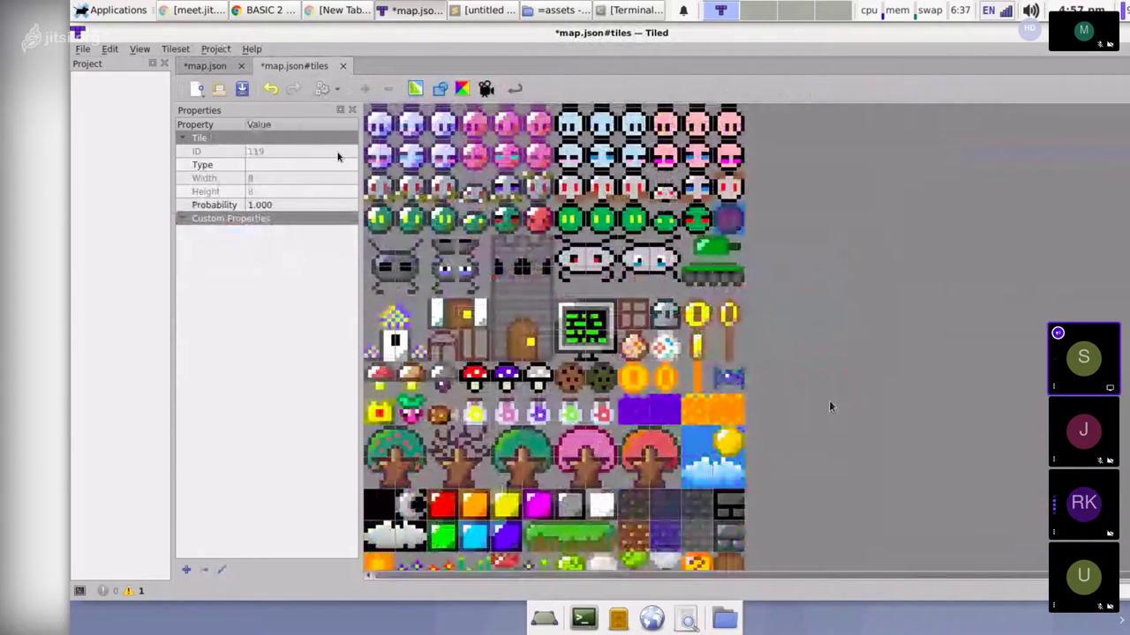
pyautogui.click(186, 569)
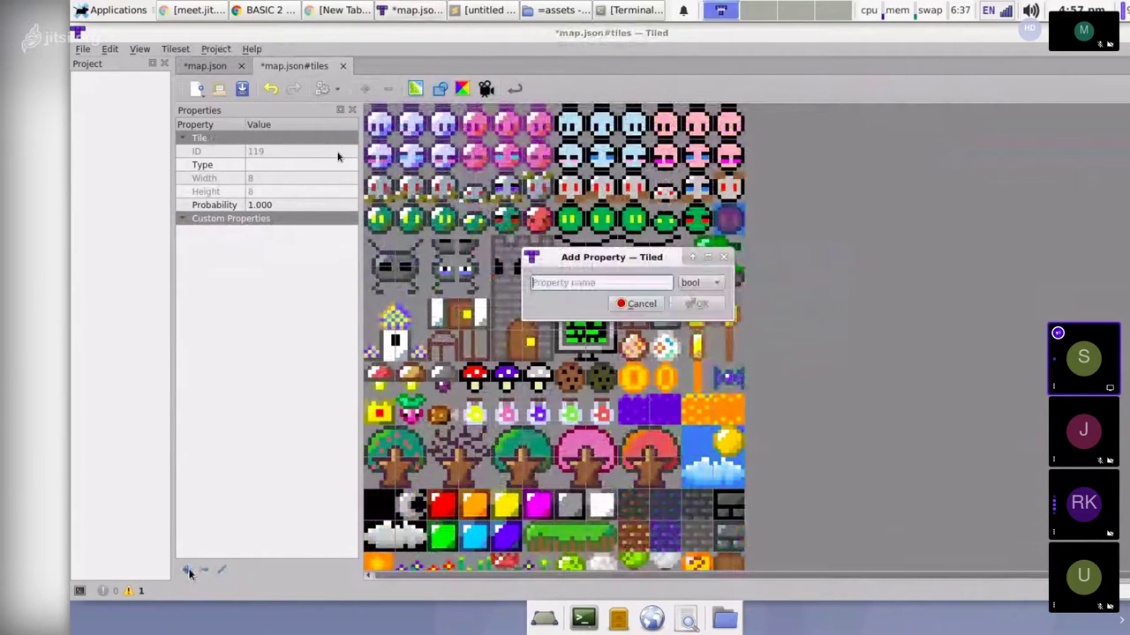
pyautogui.write('co')
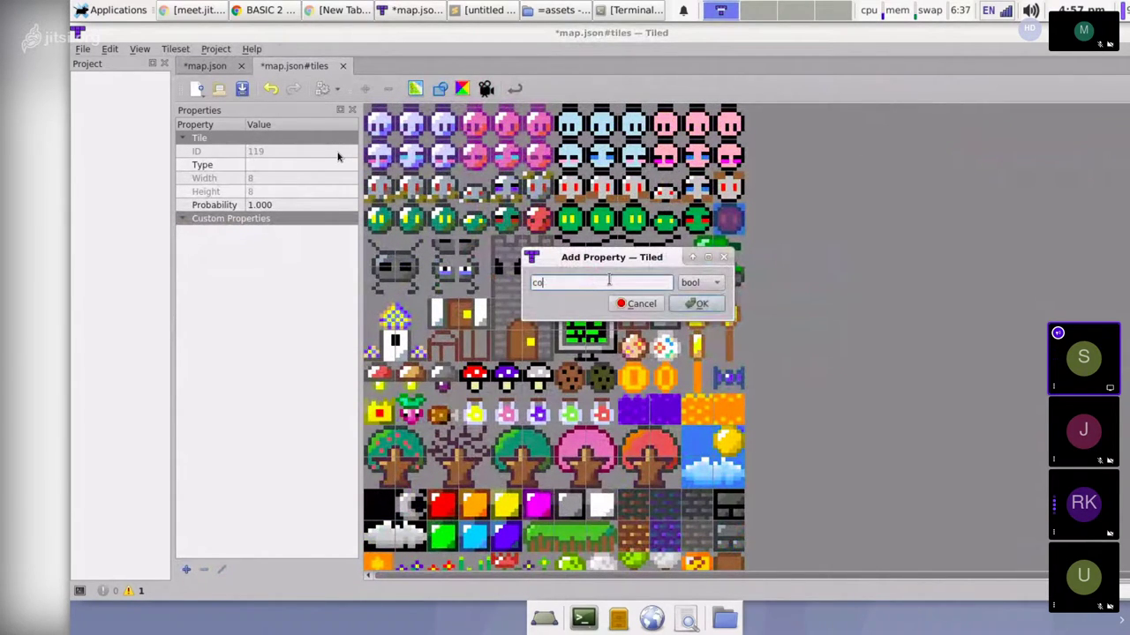
pyautogui.write('llides')
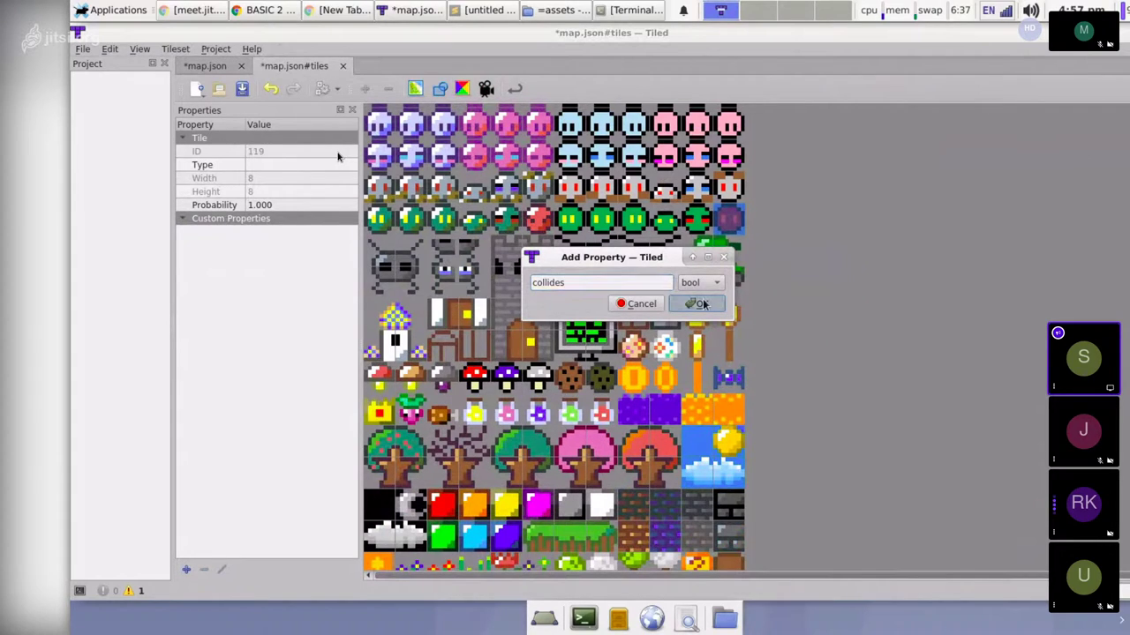
pyautogui.press('Return')
pyautogui.click(254, 231)
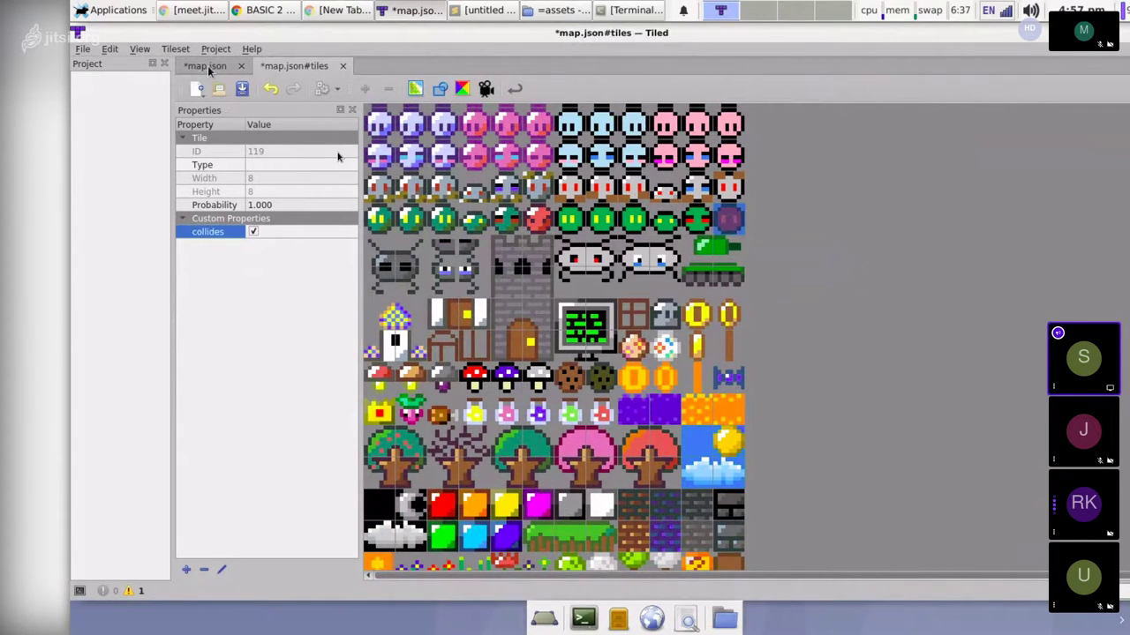
# Add a bool property named collision, set to true, to the two bottom castle door tiles and save the map.
pyautogui.click(208, 68)
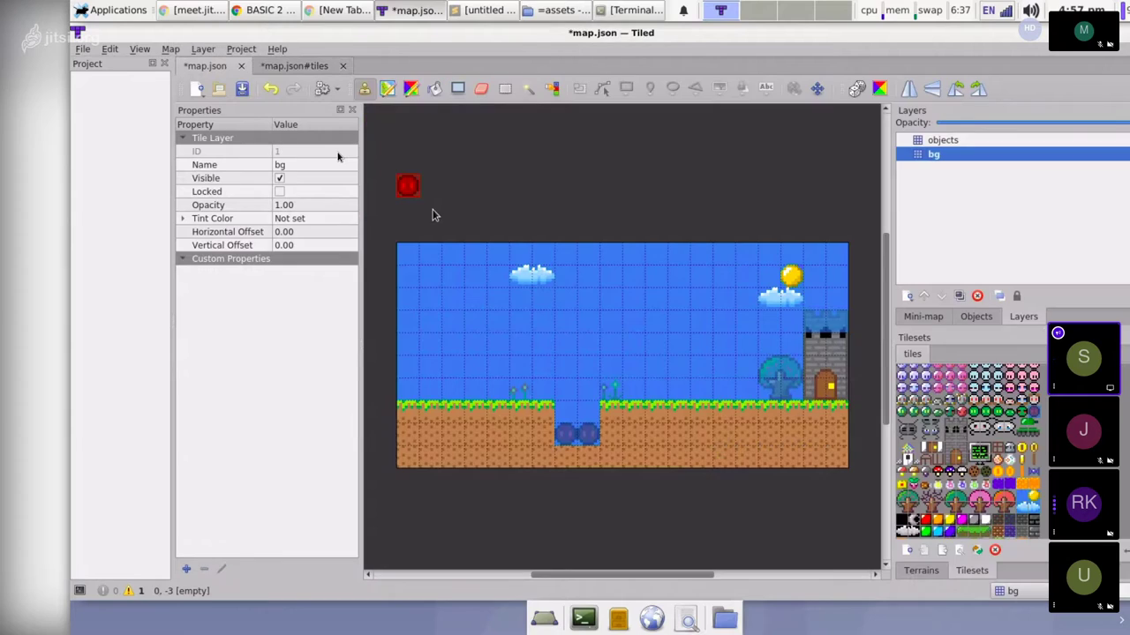
pyautogui.hotkey('ctrl', 'Tab')
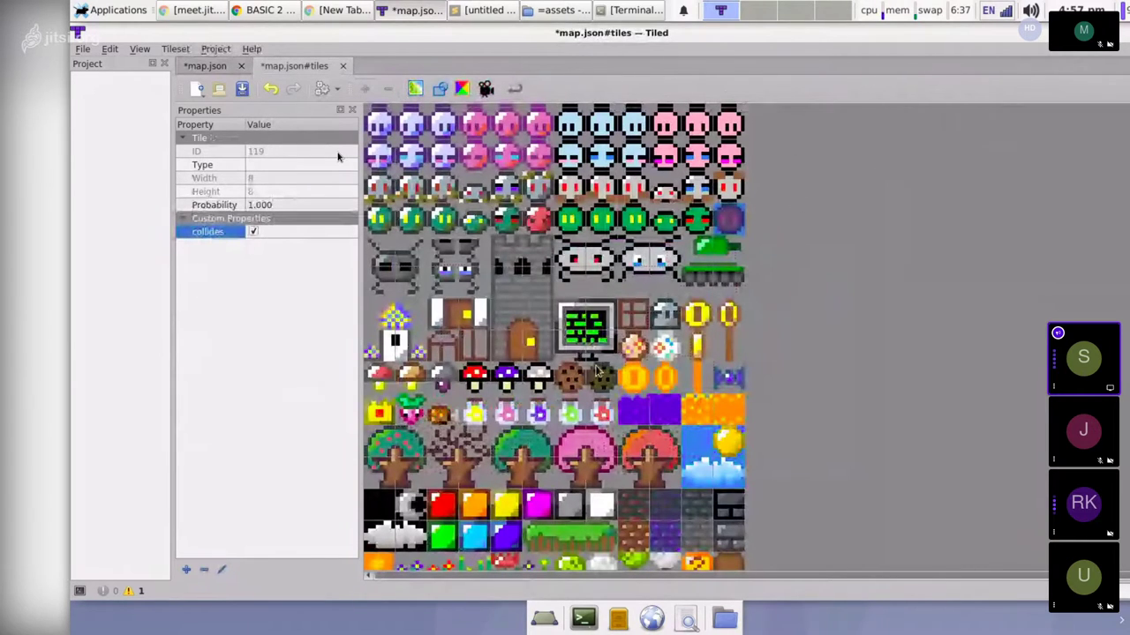
pyautogui.click(523, 348)
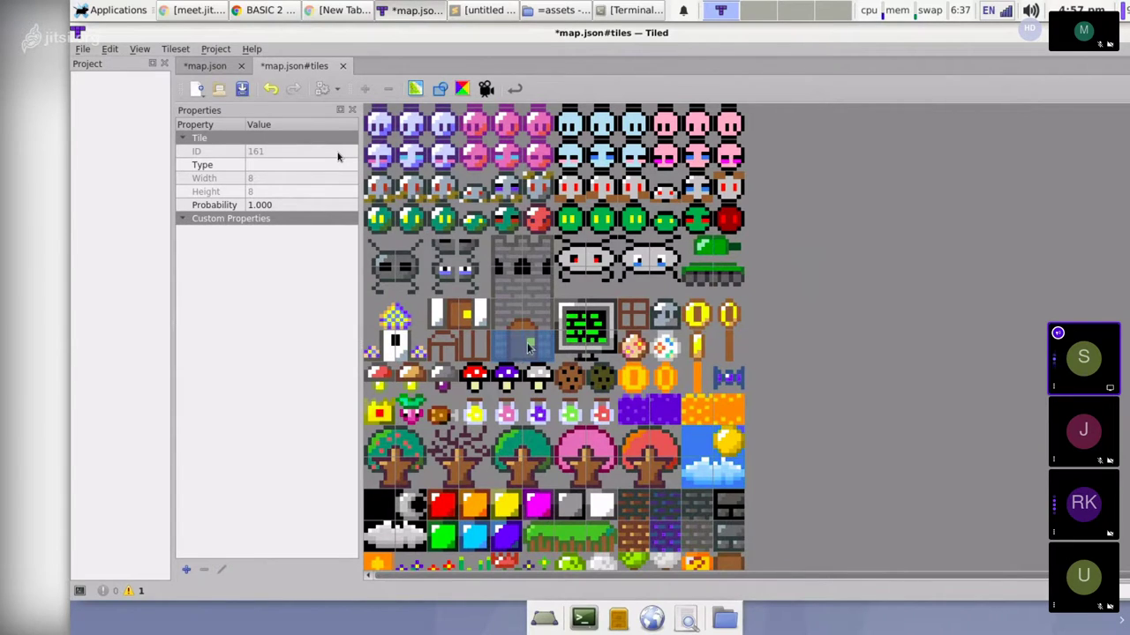
pyautogui.click(186, 569)
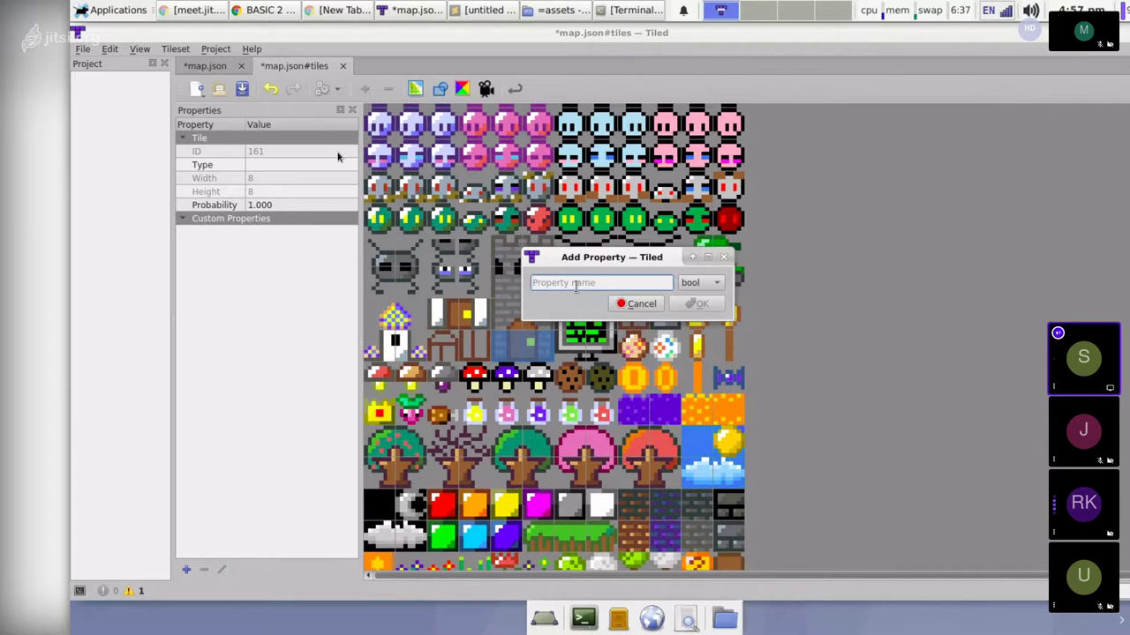
pyautogui.write('collision')
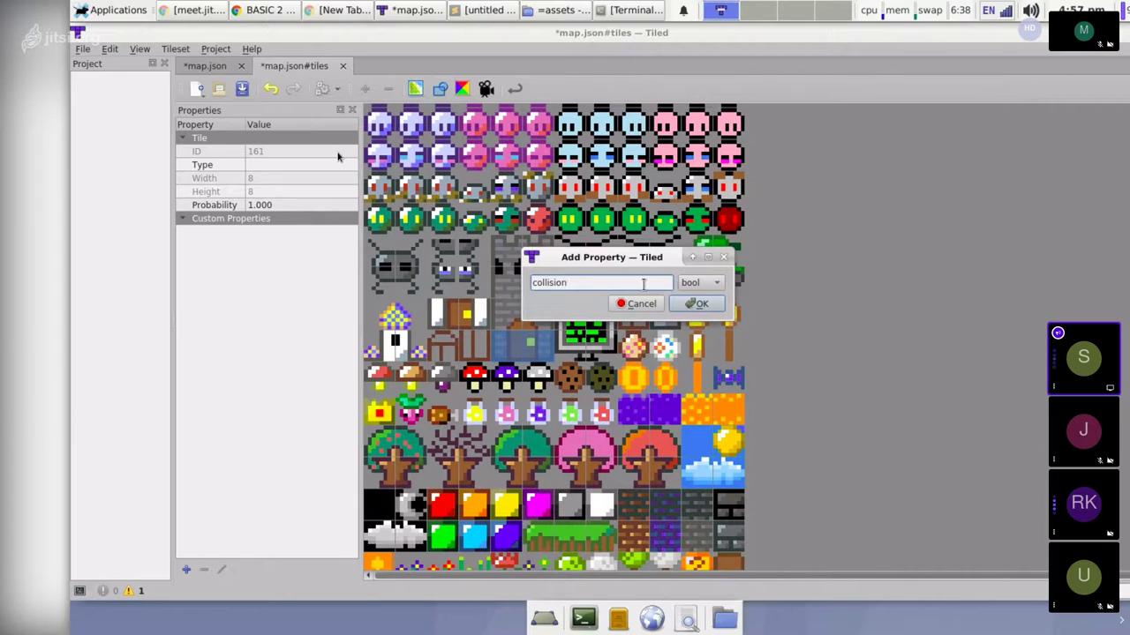
pyautogui.click(715, 309)
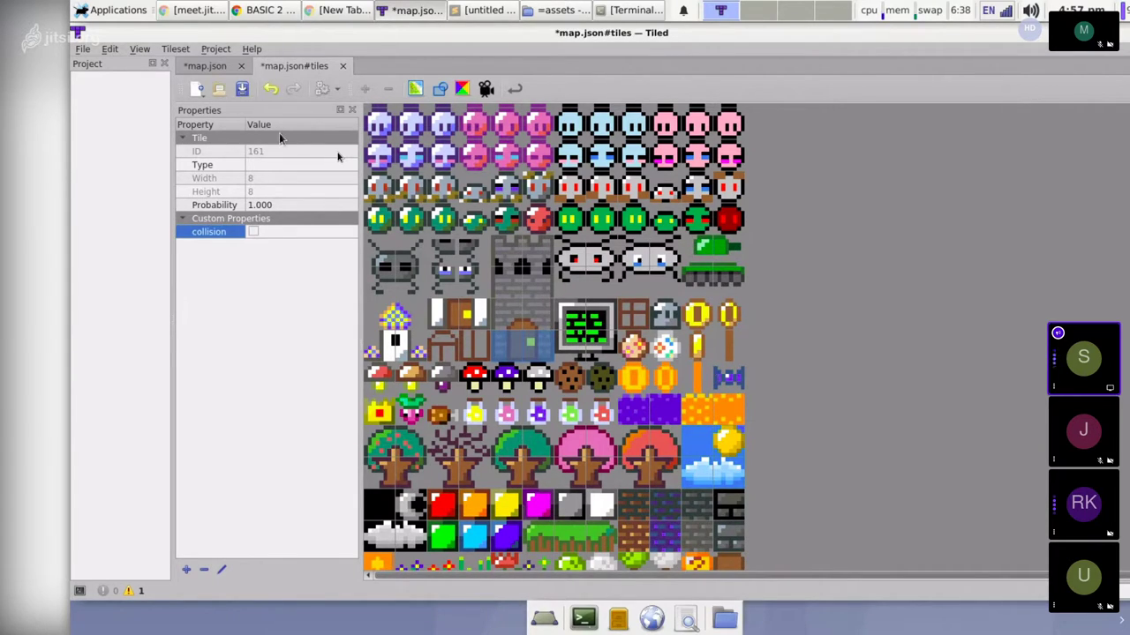
pyautogui.click(253, 232)
pyautogui.hotkey('ctrl', 's')
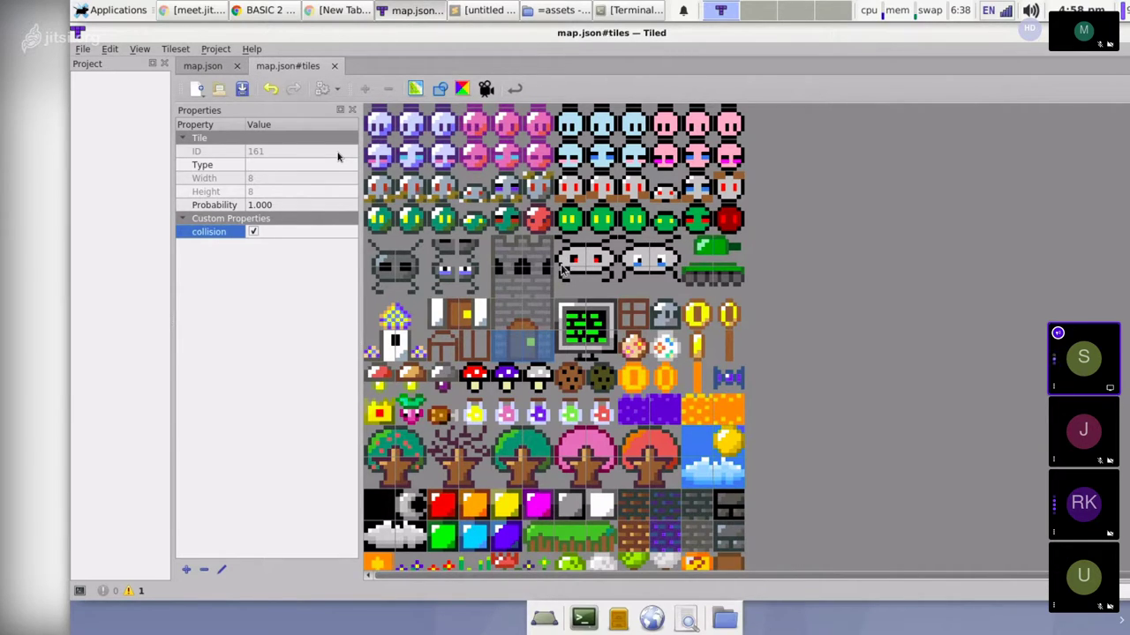
# Review the saved map, switch to the file manager, check the assets folder and go back to the little_adventures folder.
pyautogui.click(205, 67)
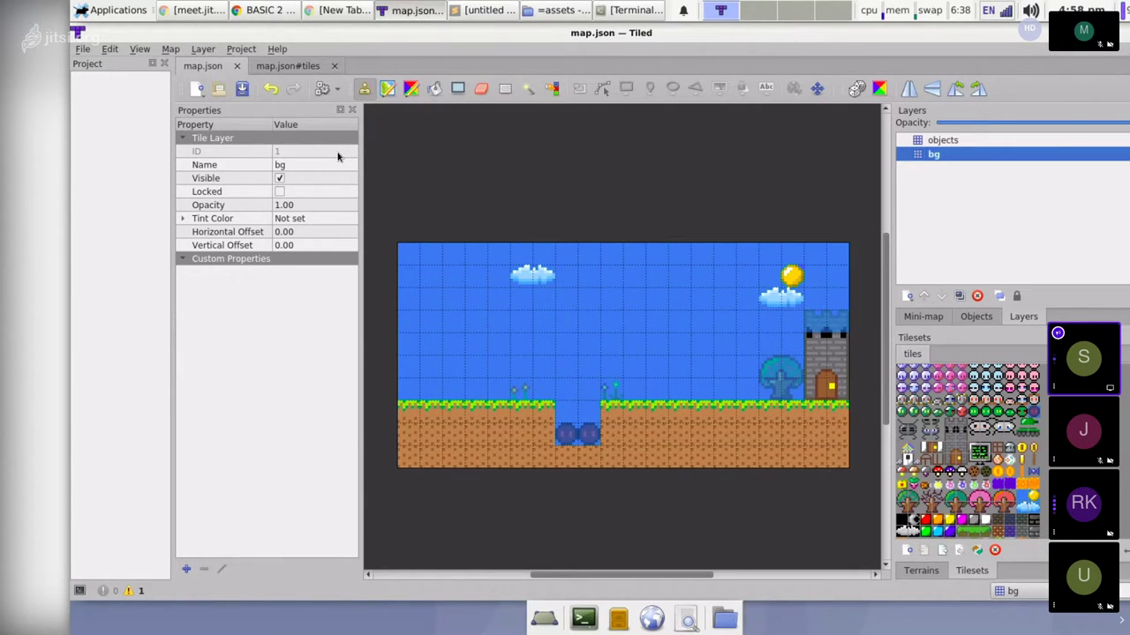
pyautogui.hotkey('alt', 'Tab')
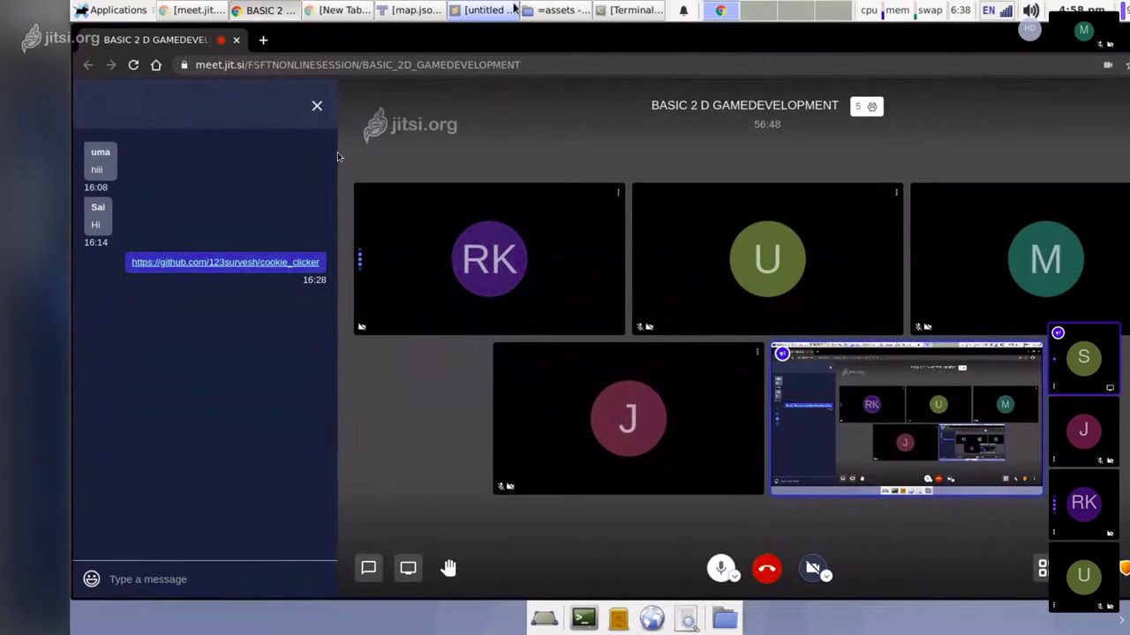
pyautogui.click(557, 10)
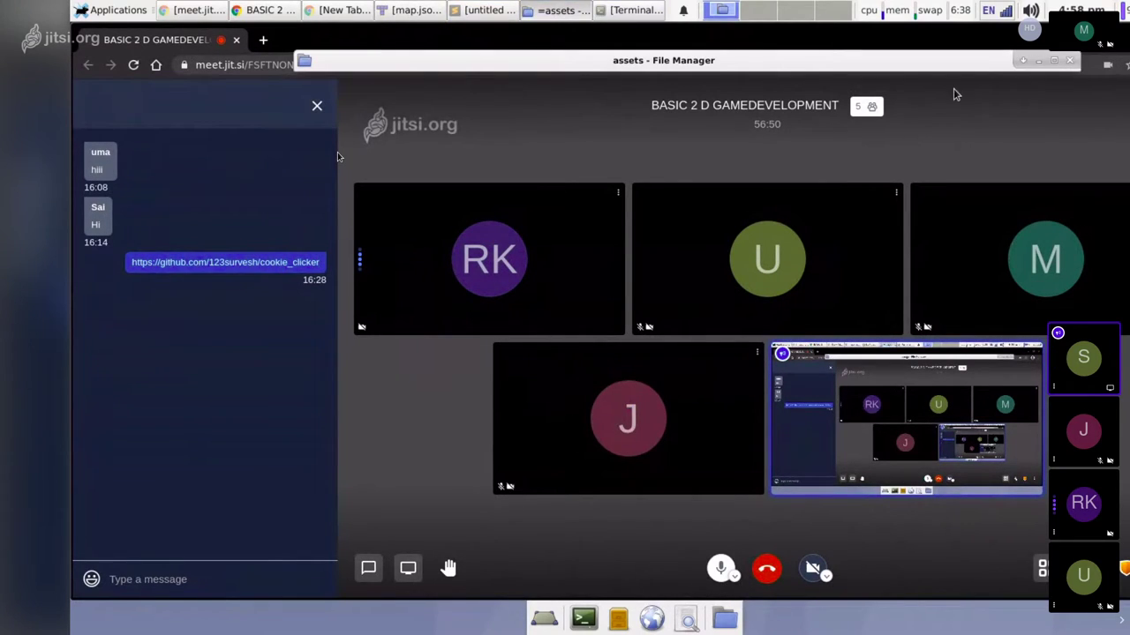
pyautogui.click(1022, 62)
pyautogui.click(527, 235)
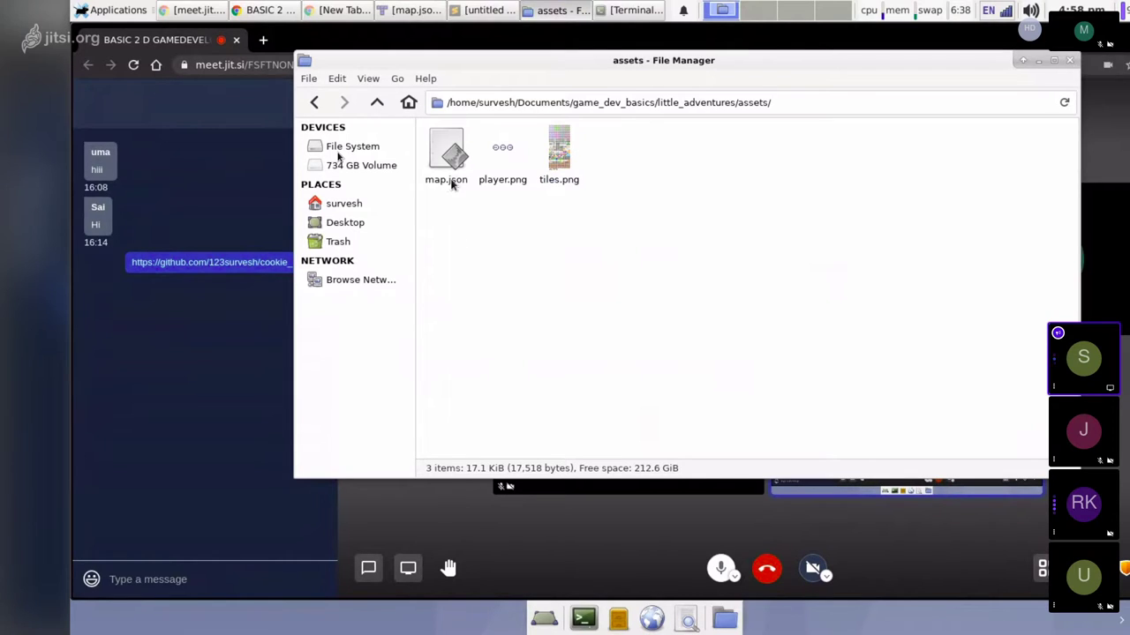
pyautogui.click(317, 104)
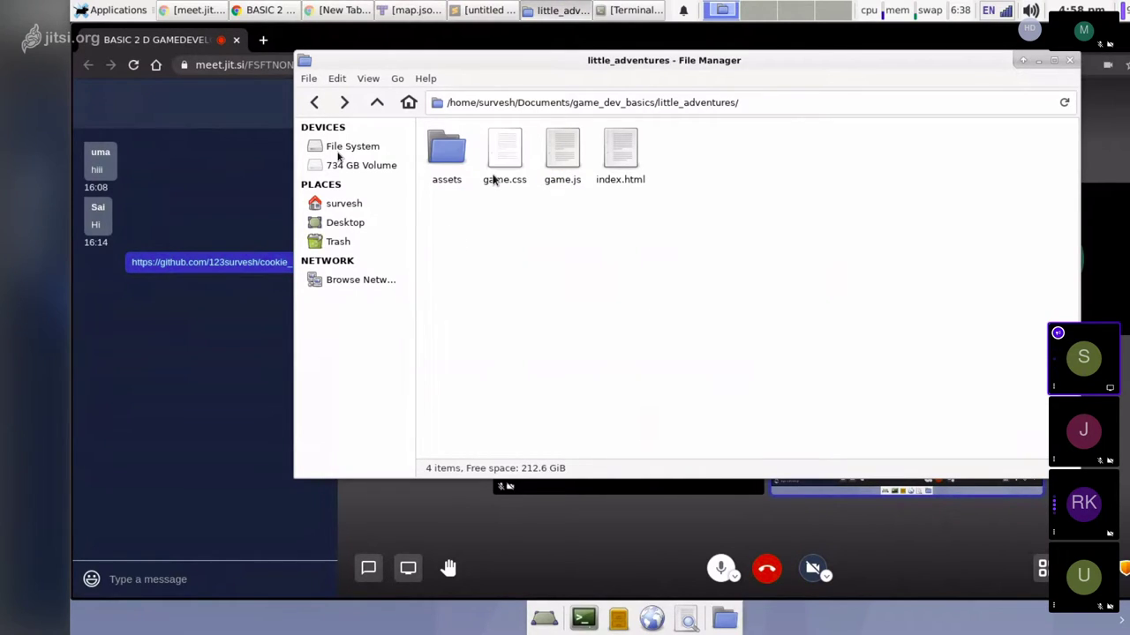
pyautogui.moveTo(680, 269); pyautogui.dragTo(521, 212)
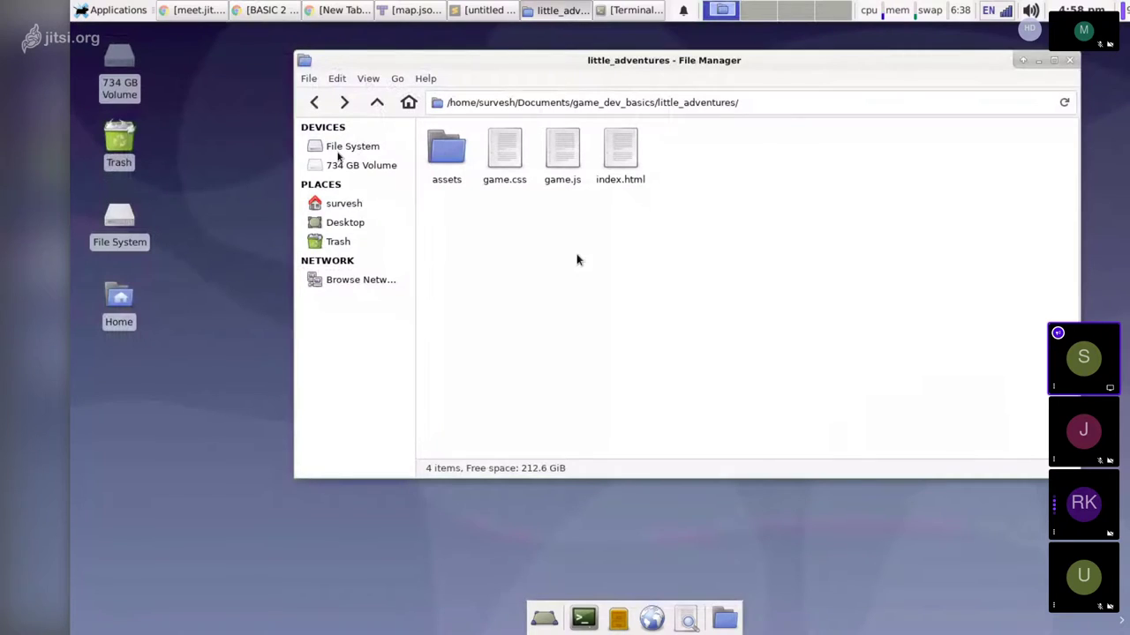
# Switch to Sublime Text and open the little_adventures folder from game_dev_basics as the project folder.
pyautogui.click(479, 10)
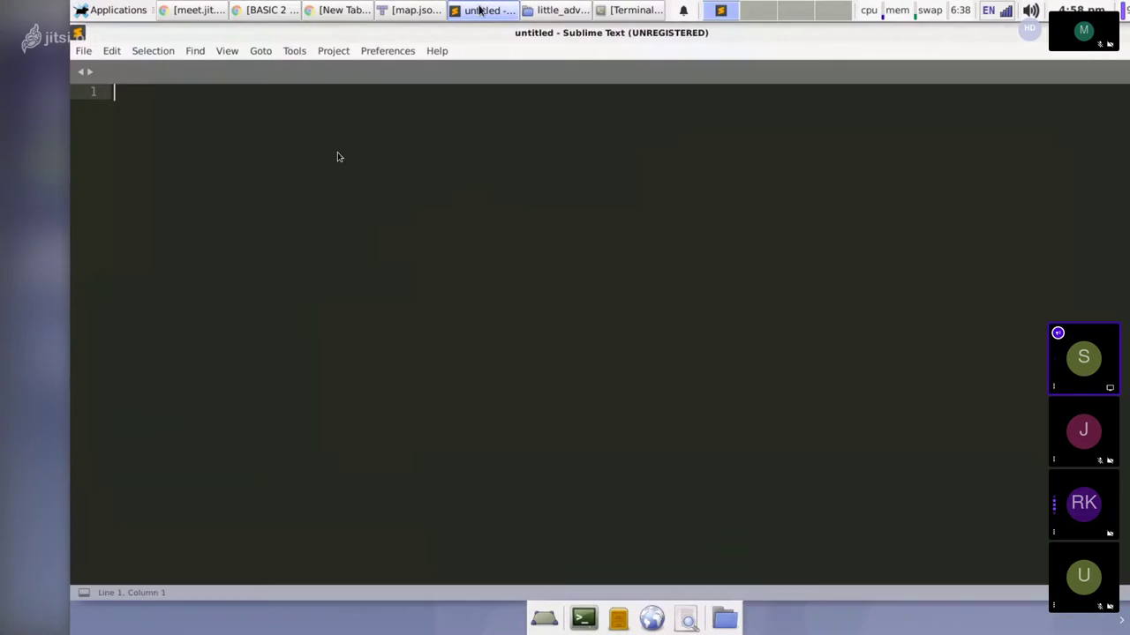
pyautogui.click(83, 51)
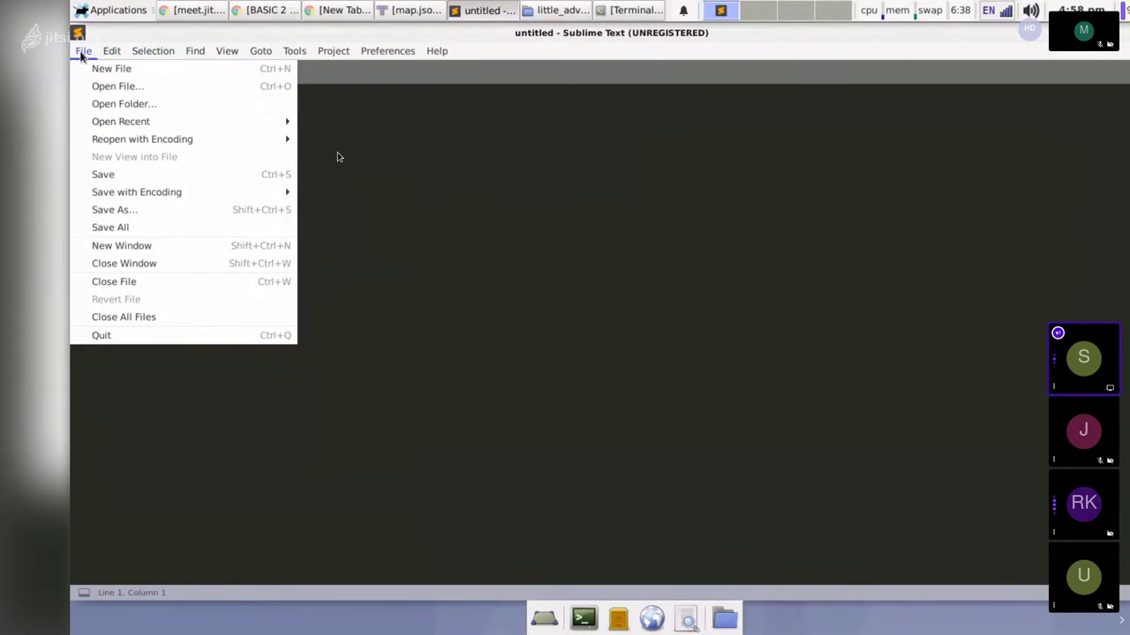
pyautogui.click(109, 106)
pyautogui.click(622, 62)
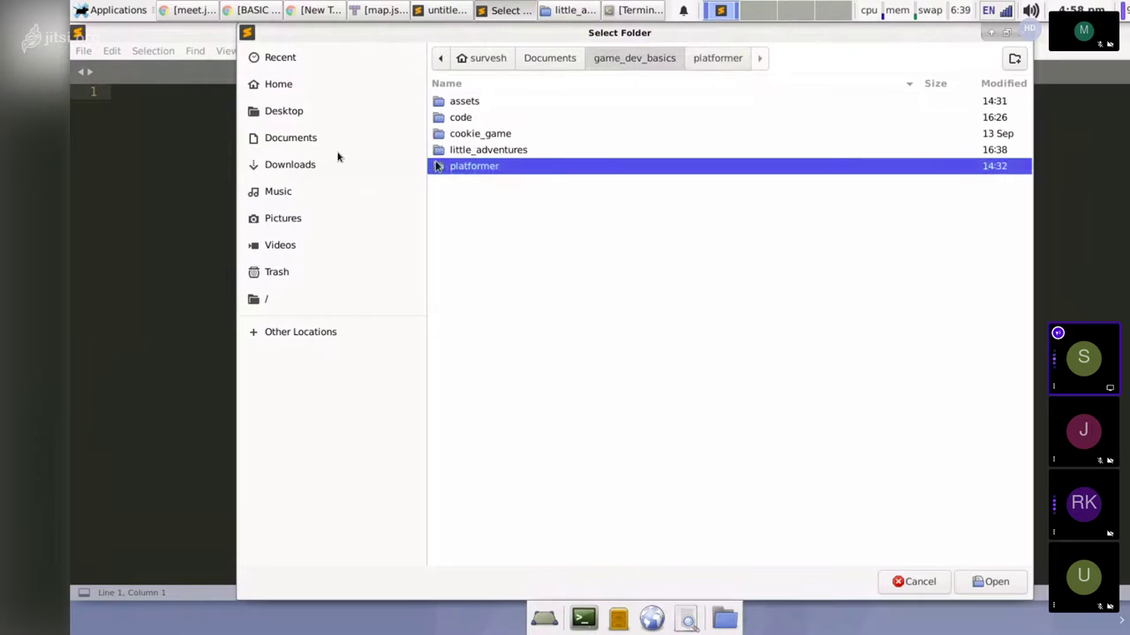
pyautogui.doubleClick(459, 148)
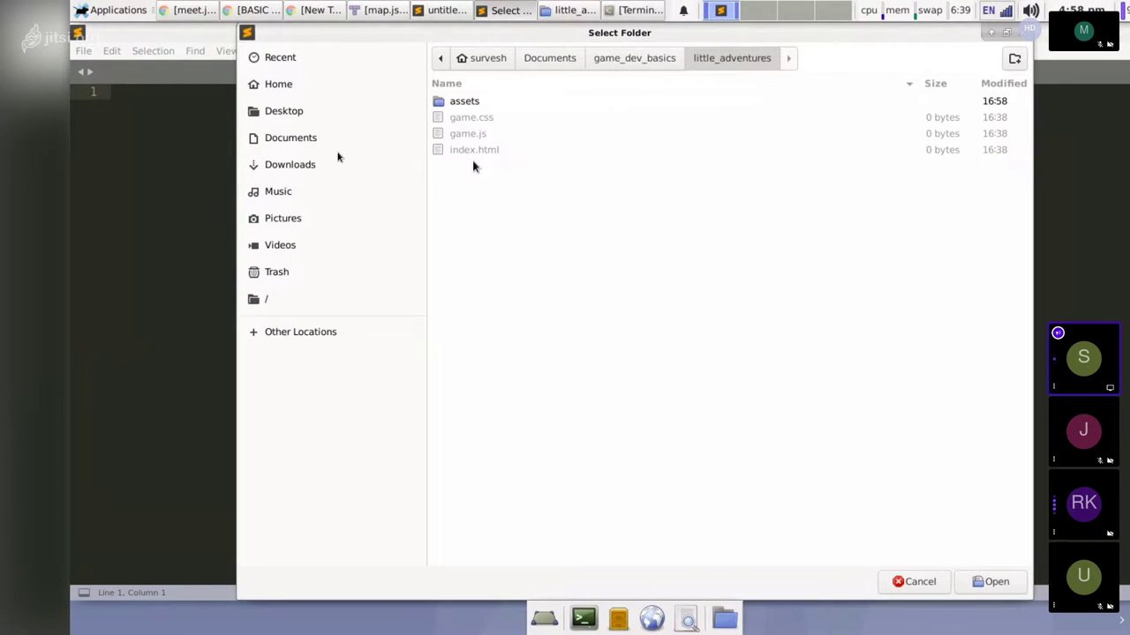
pyautogui.click(991, 582)
# Open index.html, insert the basic HTML page skeleton with the html snippet and save the file.
pyautogui.click(134, 158)
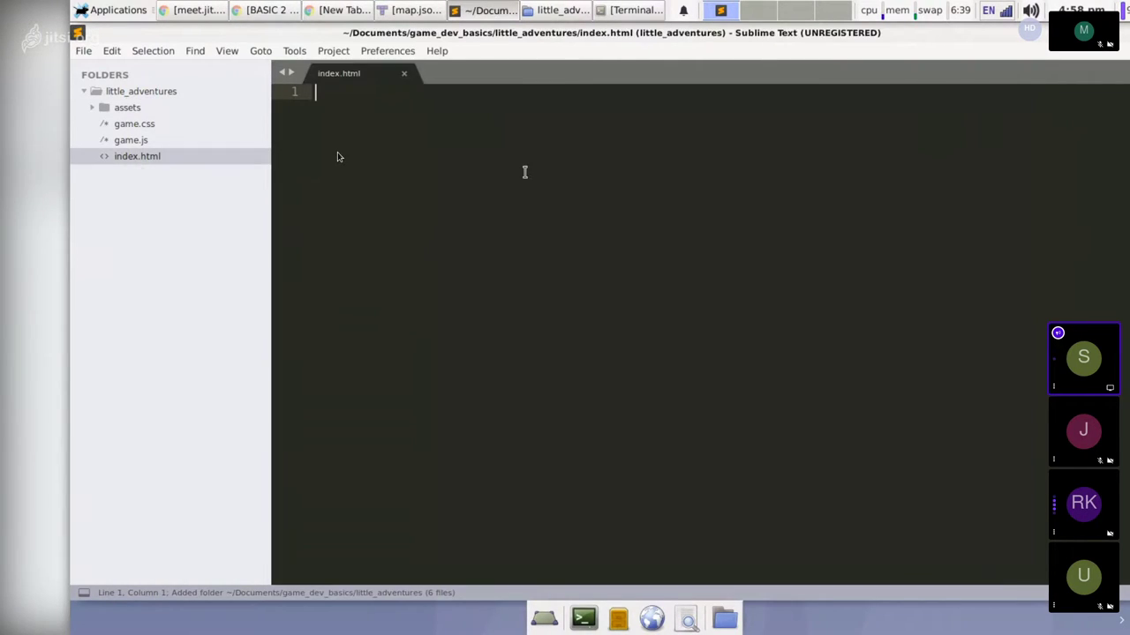
pyautogui.write('<')
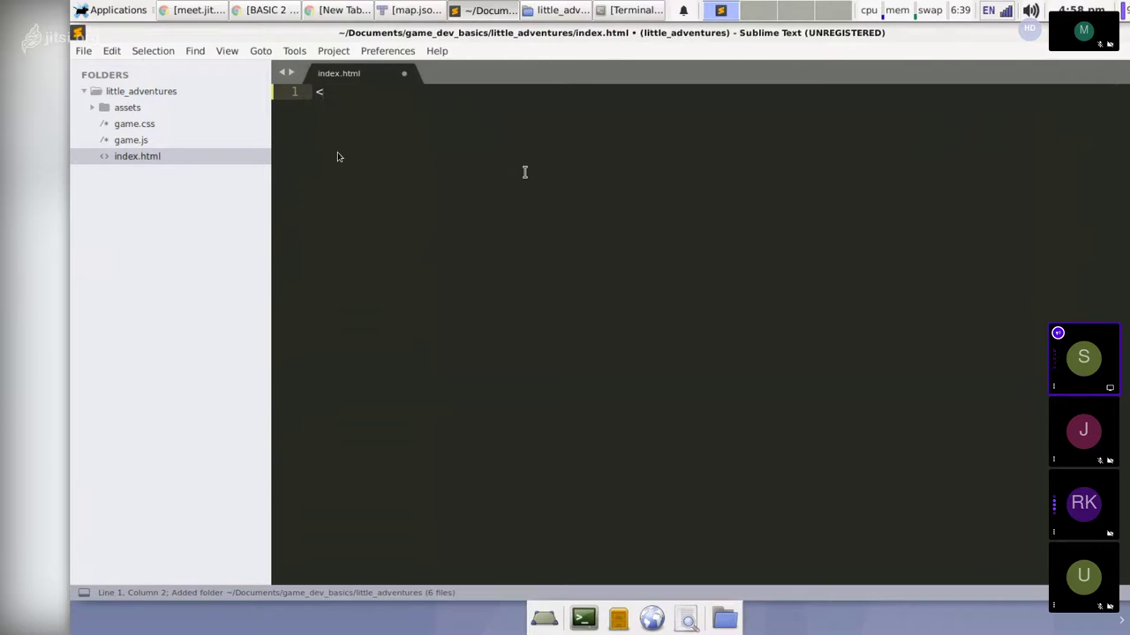
pyautogui.write('html')
pyautogui.press('Tab')
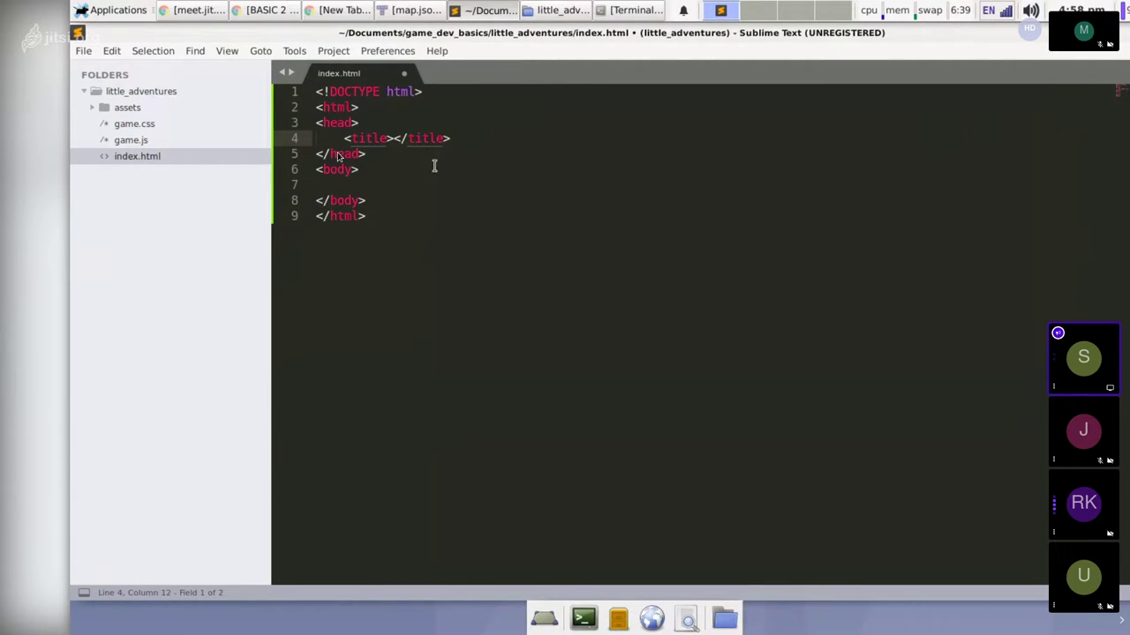
pyautogui.hotkey('ctrl', 's')
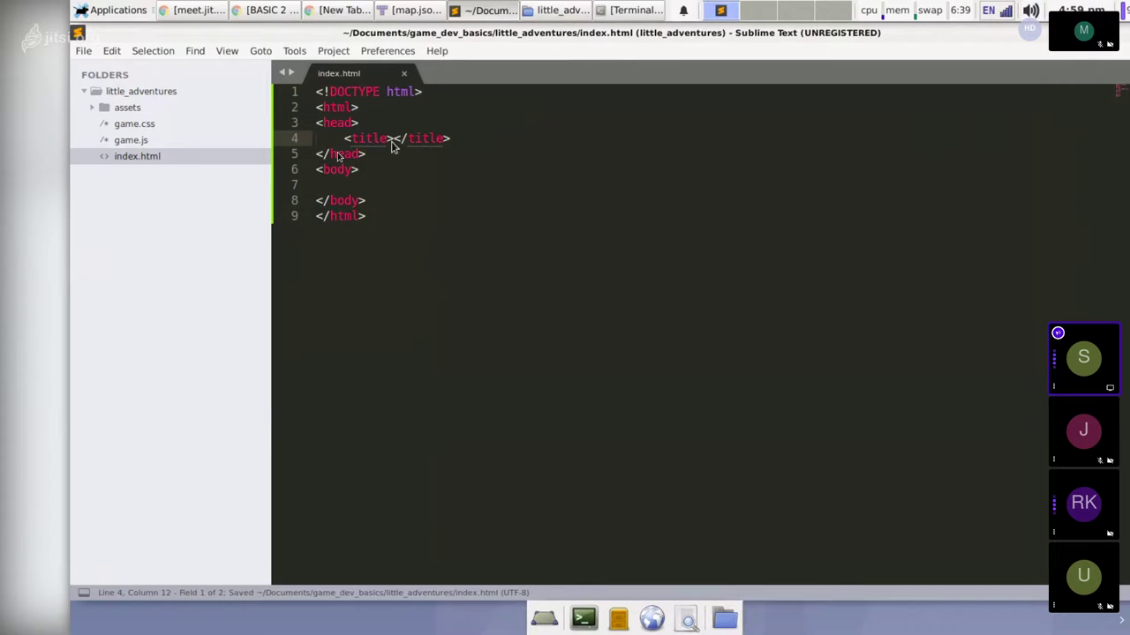
# Set the page title in index.html to Little Adventures.
pyautogui.hotkey('ctrl', 'a')
pyautogui.click(394, 194)
pyautogui.press('Up')
pyautogui.press('Up')
pyautogui.press('Up')
pyautogui.press('Up')
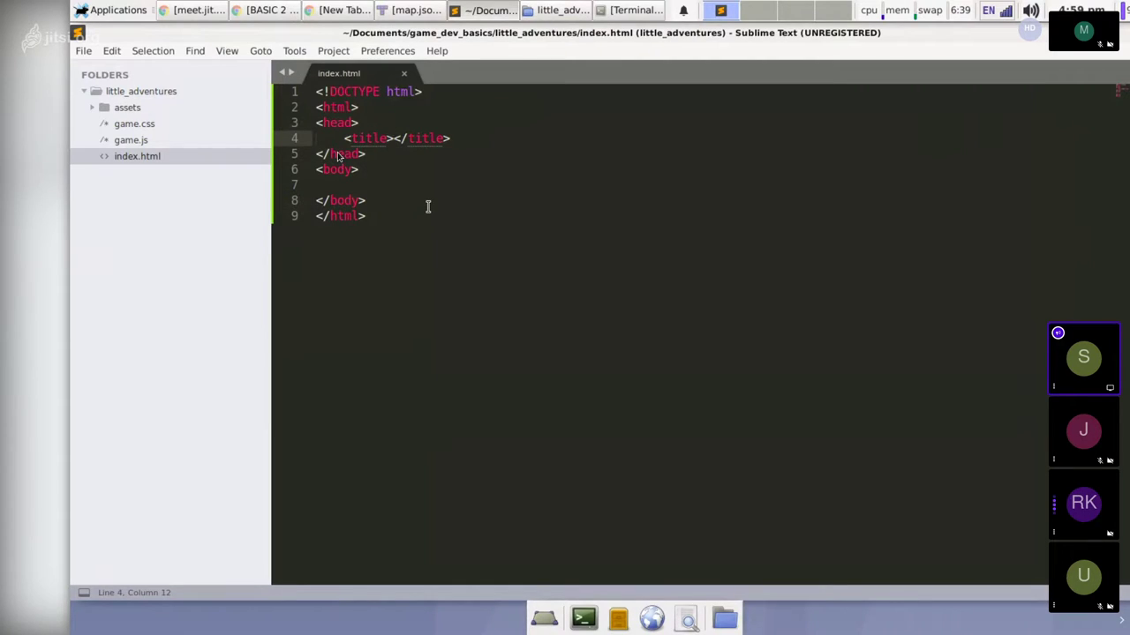
pyautogui.write('Littl')
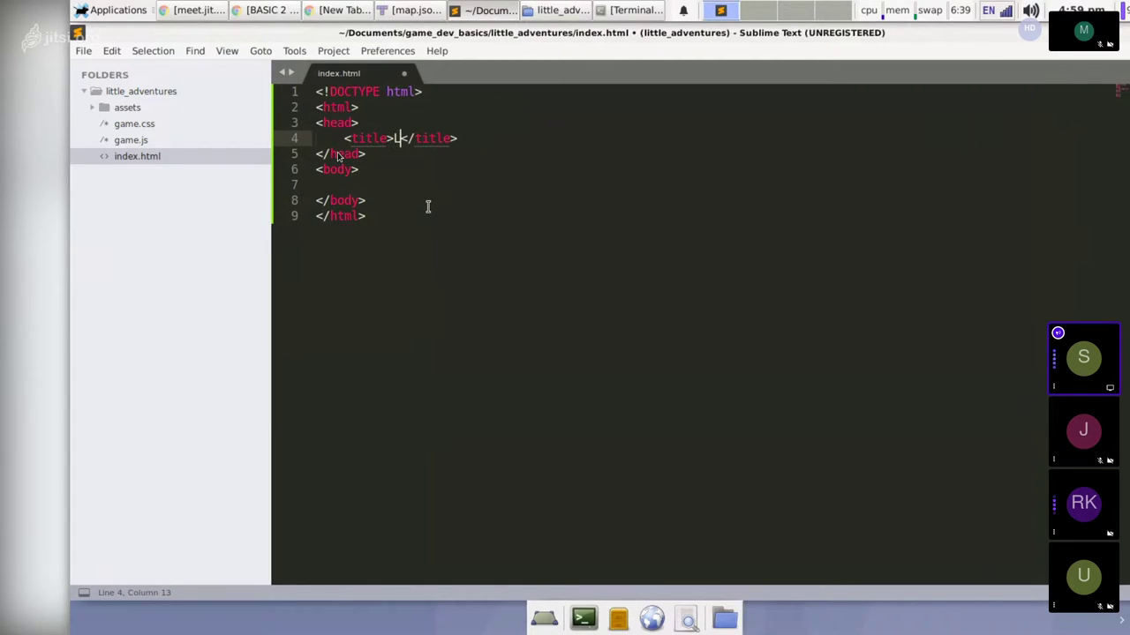
pyautogui.write('e Adventures')
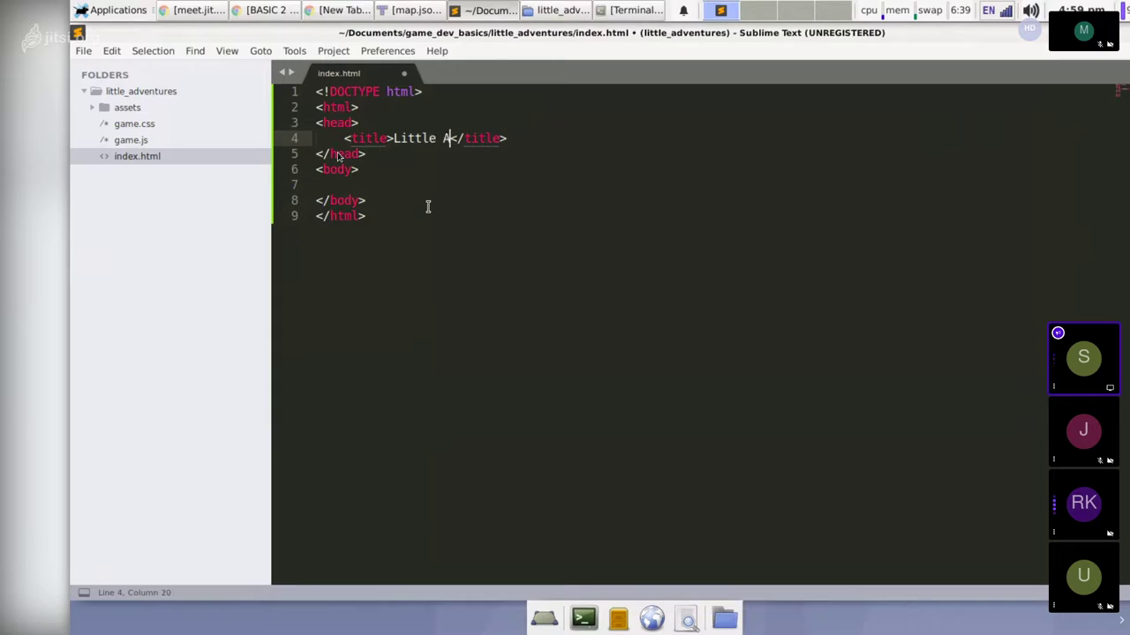
# Add an empty indented line below the title element in the head of index.html.
pyautogui.press('Down')
pyautogui.press('Down')
pyautogui.press('Down')
pyautogui.press('Up')
pyautogui.press('Up')
pyautogui.press('Up')
pyautogui.press('End')
pyautogui.press('Return')
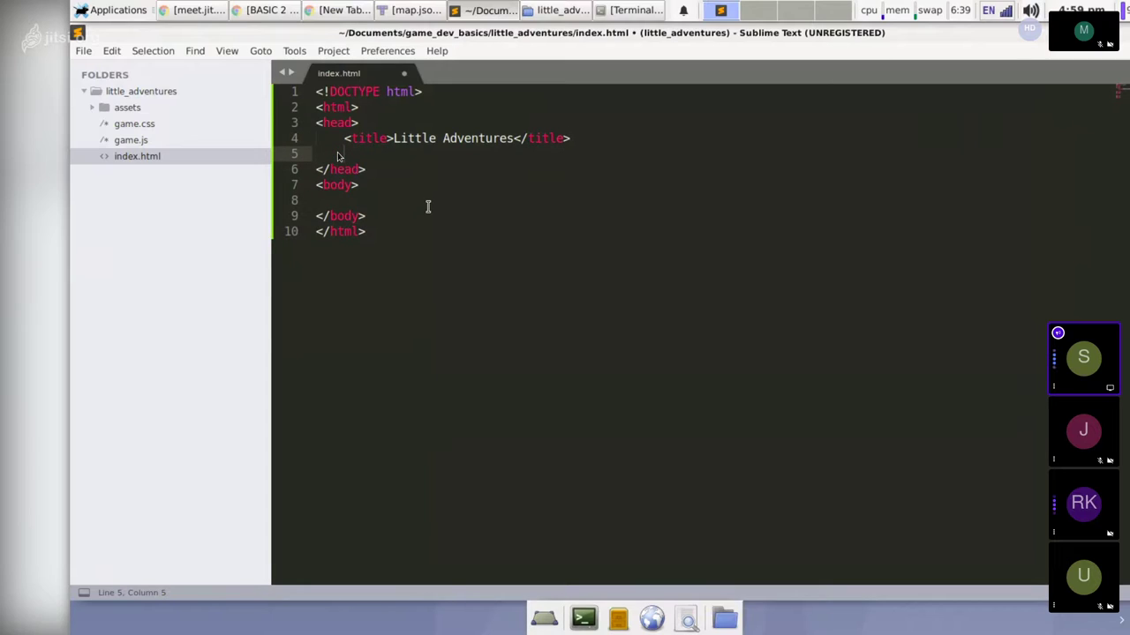
# Switch to the incognito Chrome window and search Google for "phaser 3 cdn".
pyautogui.click(280, 11)
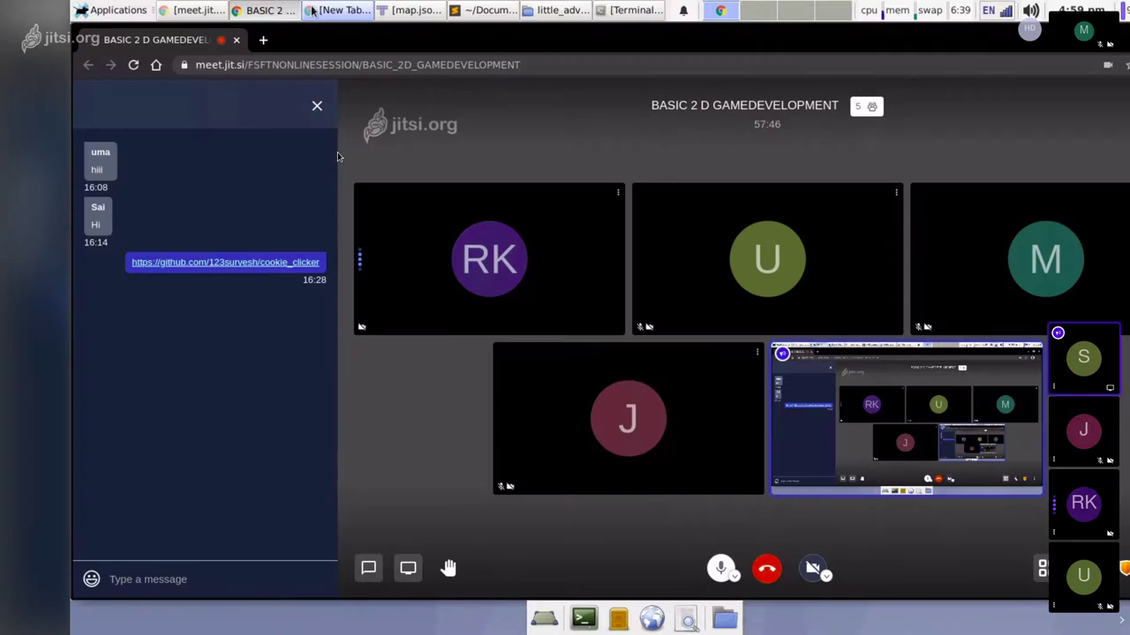
pyautogui.click(311, 11)
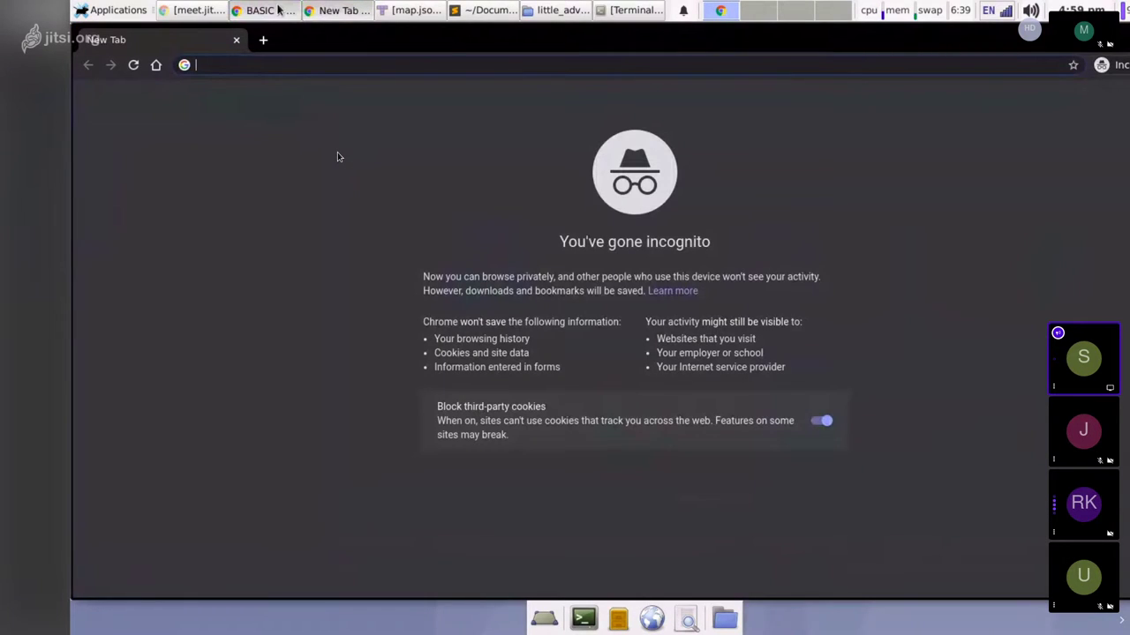
pyautogui.click(278, 11)
pyautogui.click(328, 11)
pyautogui.click(322, 12)
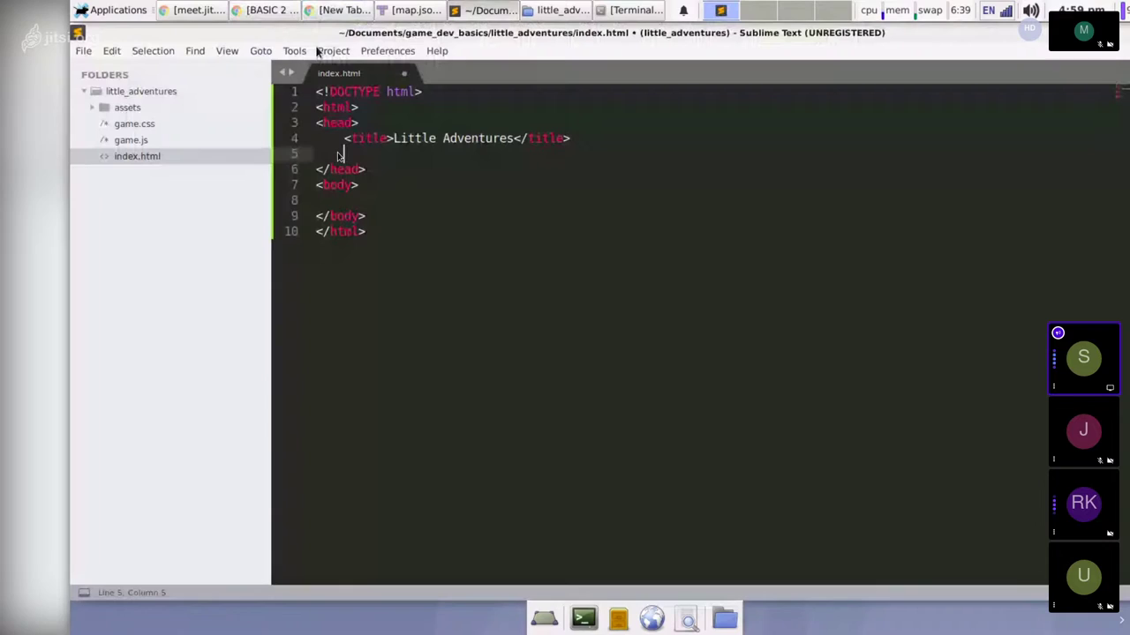
pyautogui.click(319, 17)
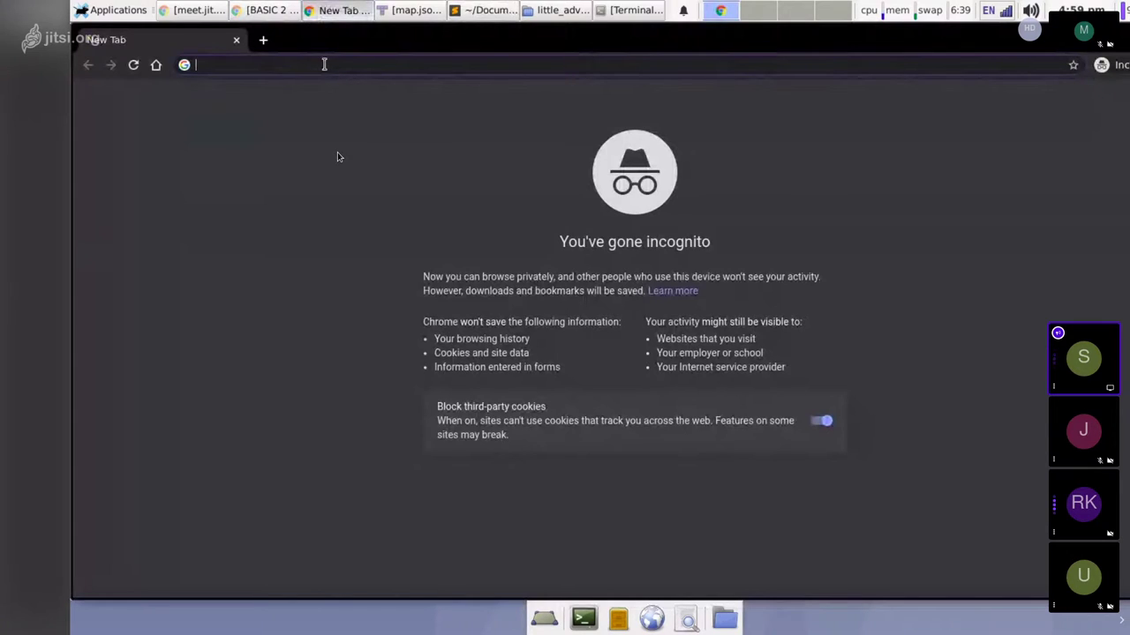
pyautogui.write('phaser 3 cdn')
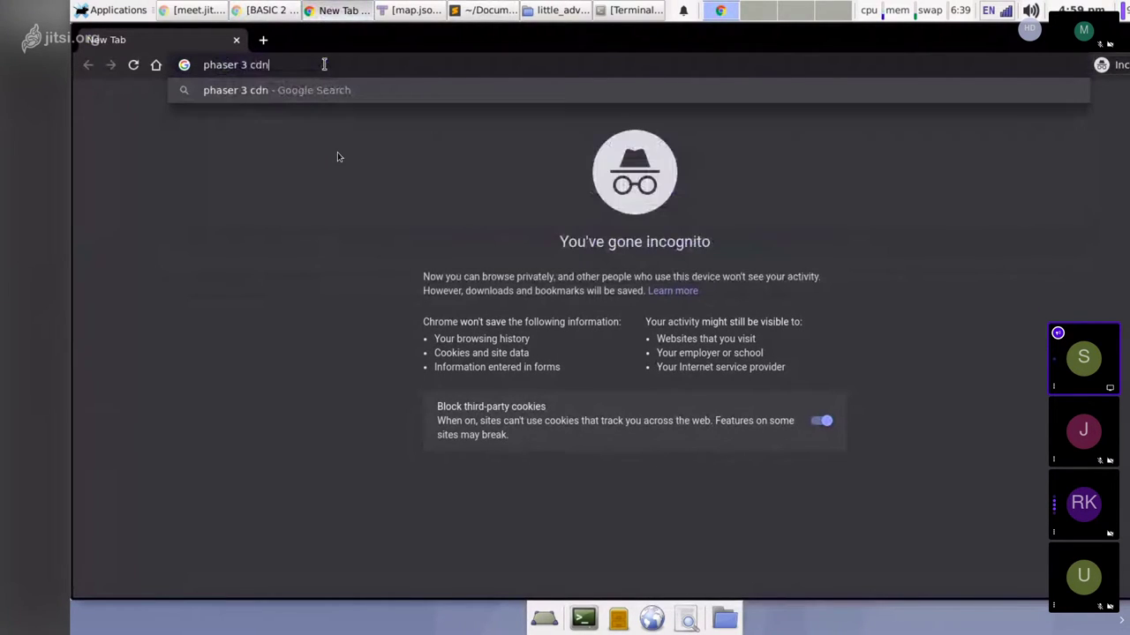
pyautogui.press('Return')
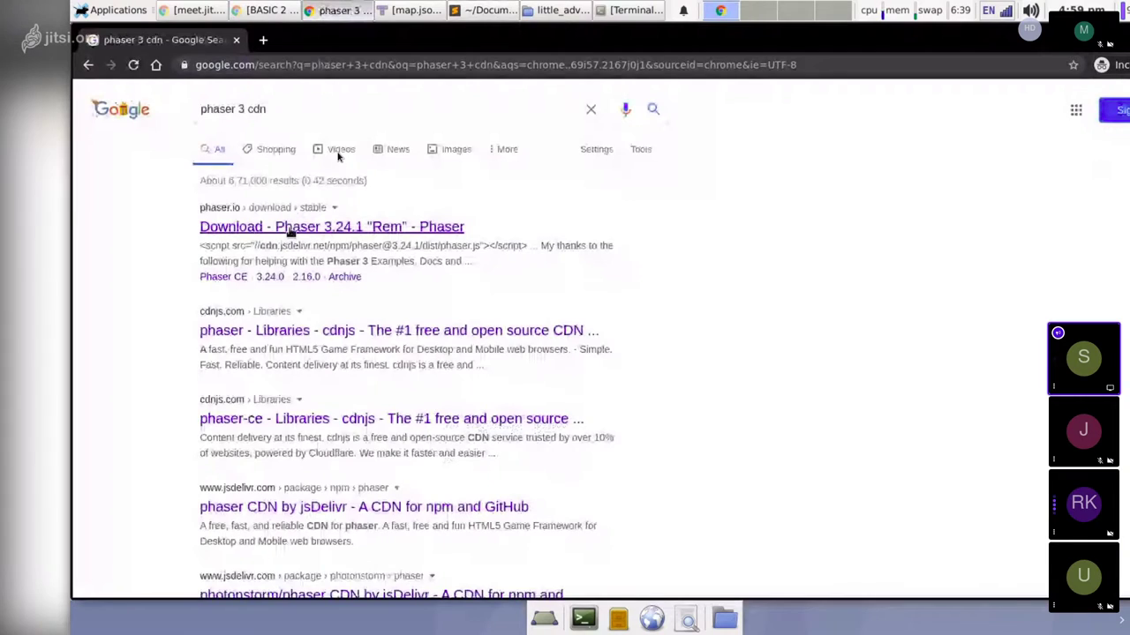
# Open the Phaser 3.24.1 download page, copy the phaser.min.js CDN script tag and return to Sublime Text.
pyautogui.click(290, 229)
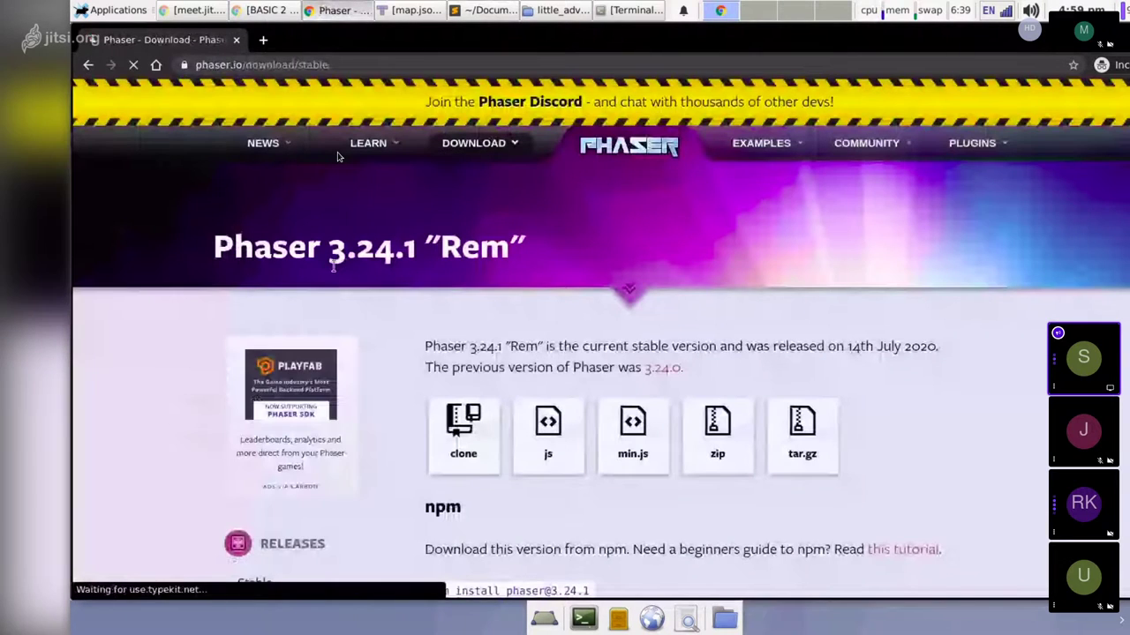
pyautogui.scroll(-5, 923, 403)
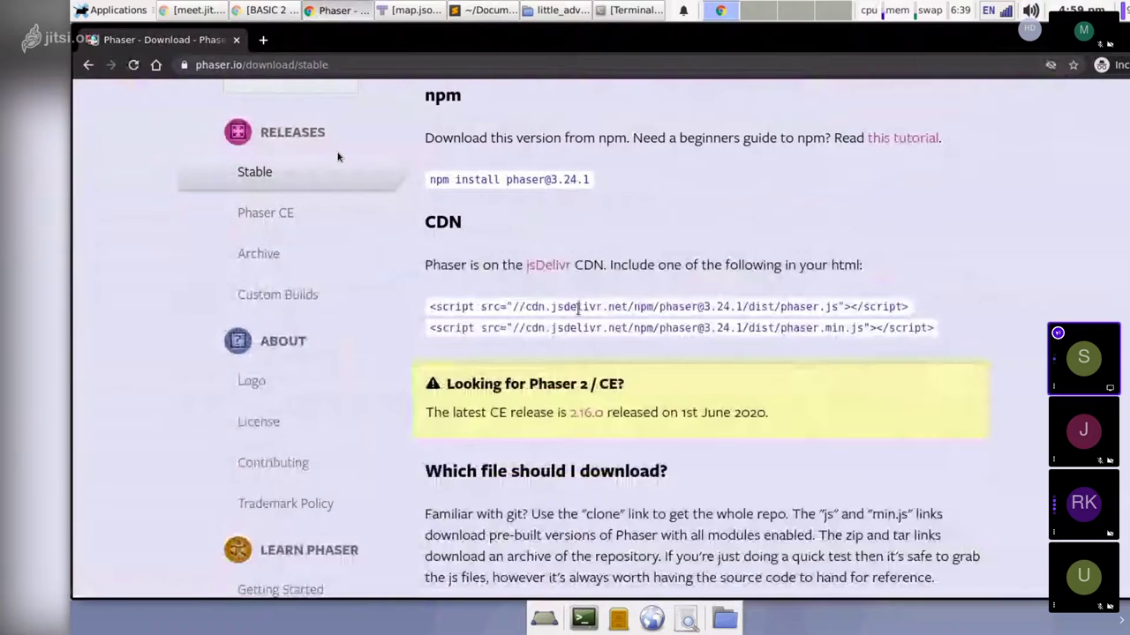
pyautogui.tripleClick(598, 329)
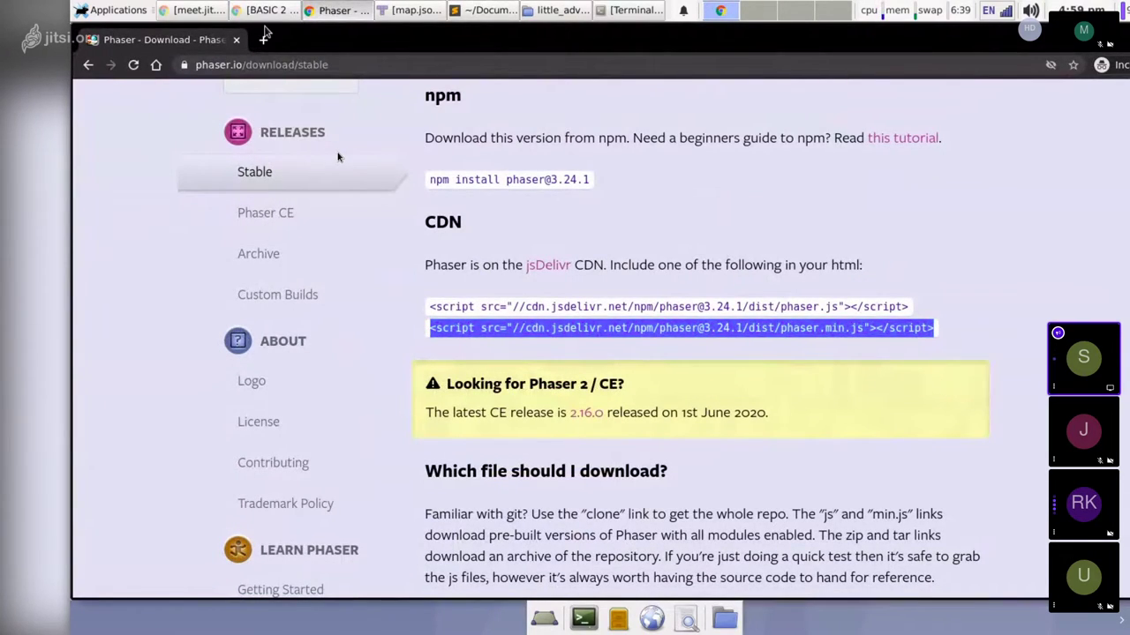
pyautogui.tripleClick(570, 305)
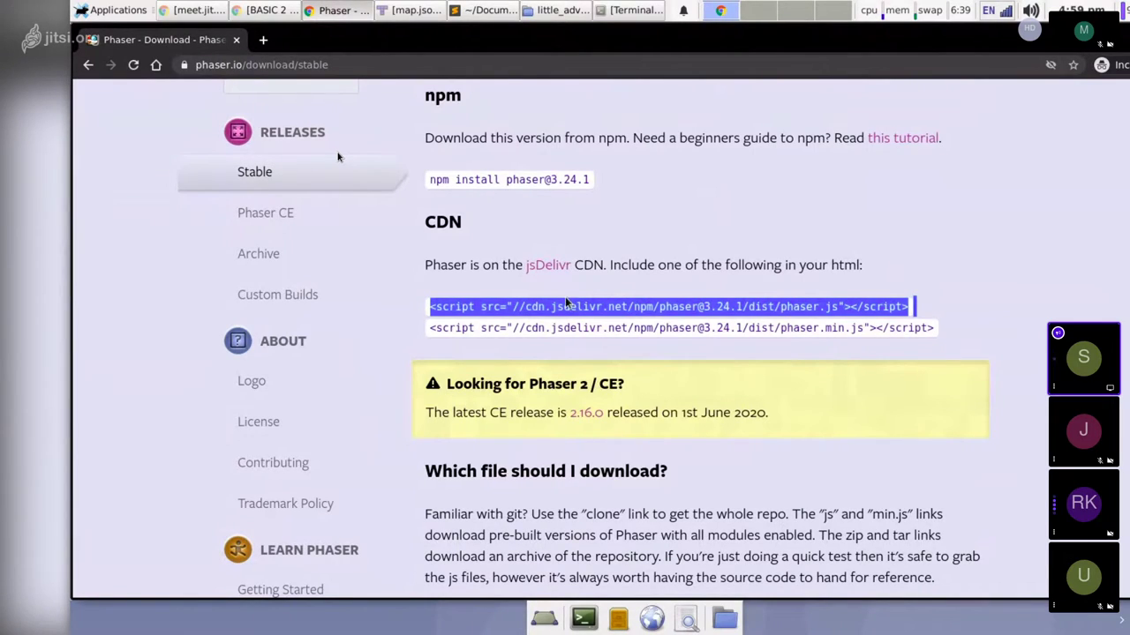
pyautogui.tripleClick(570, 327)
pyautogui.hotkey('ctrl', 'c')
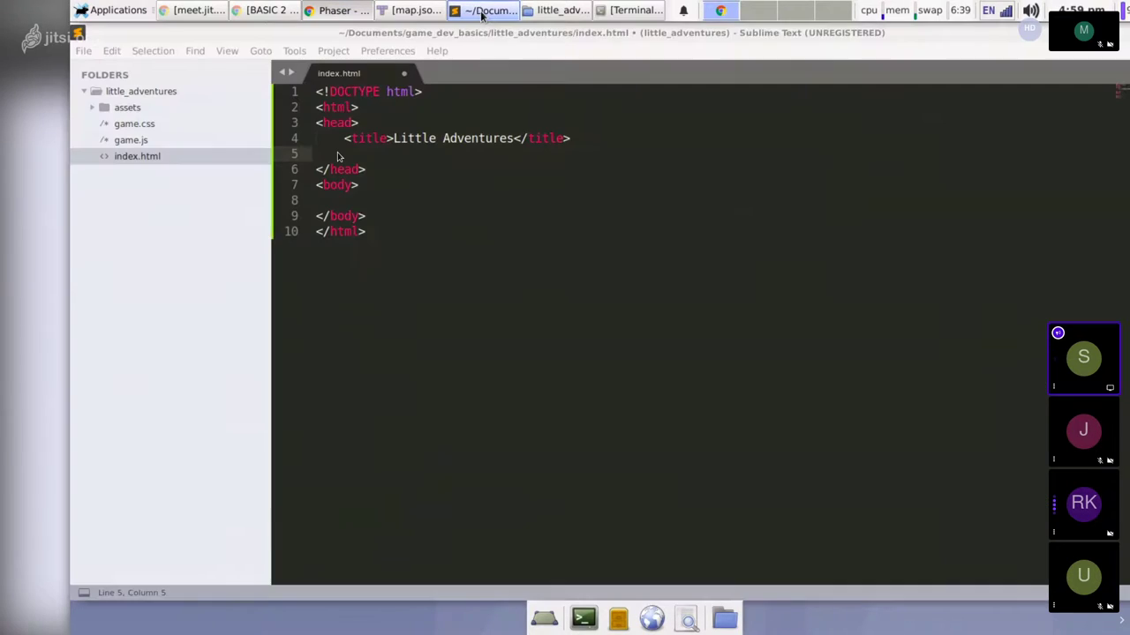
pyautogui.click(483, 10)
pyautogui.write('<')
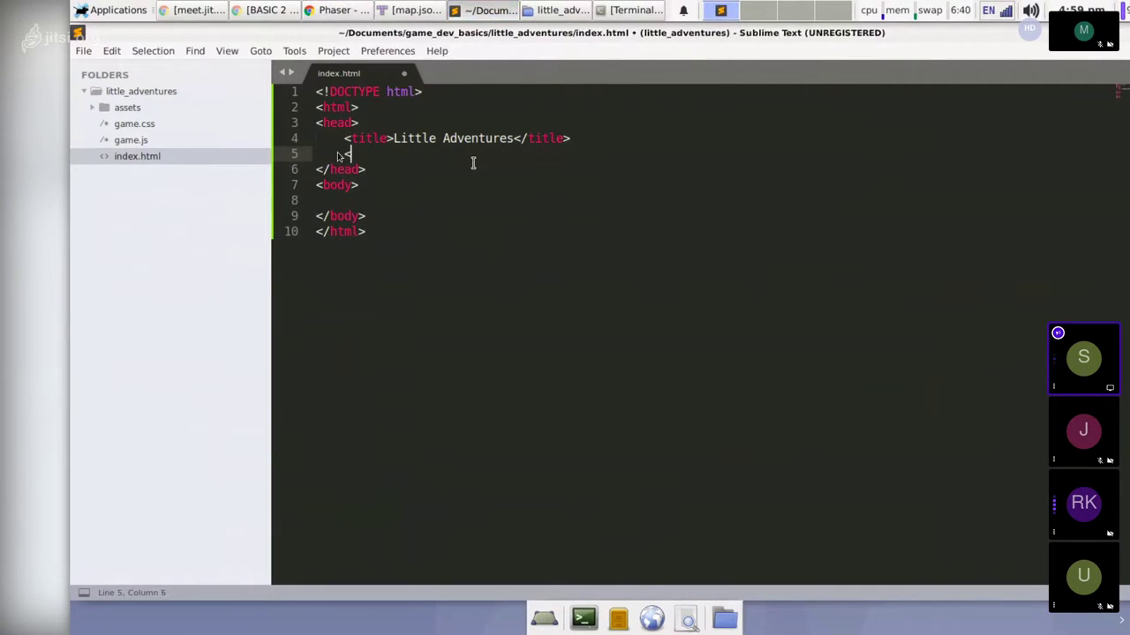
pyautogui.write('scri')
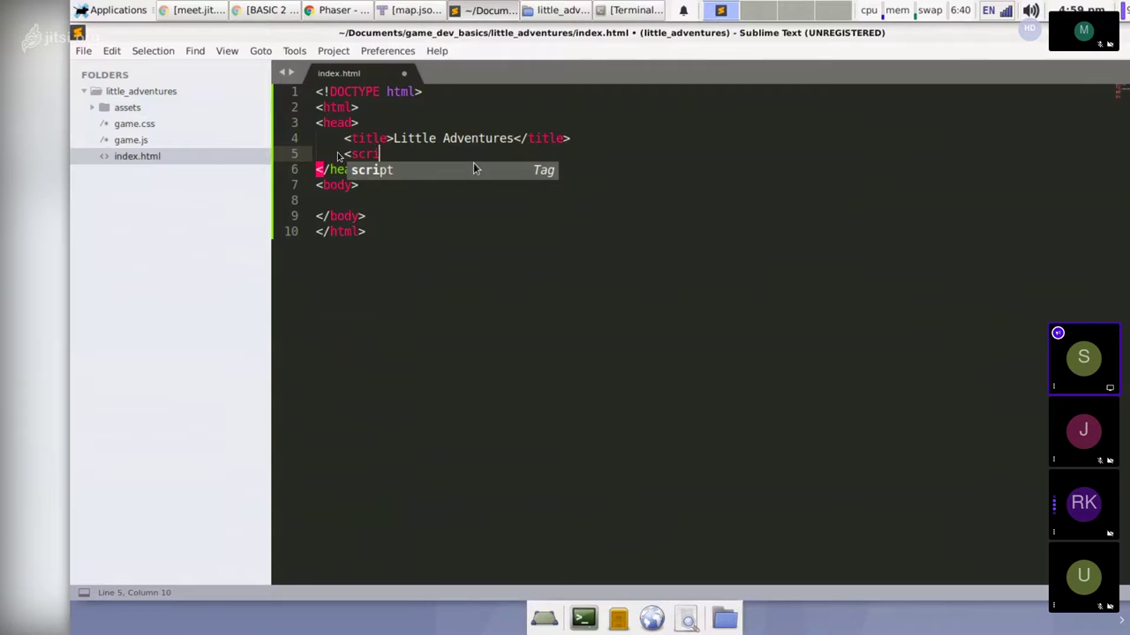
pyautogui.press('Tab')
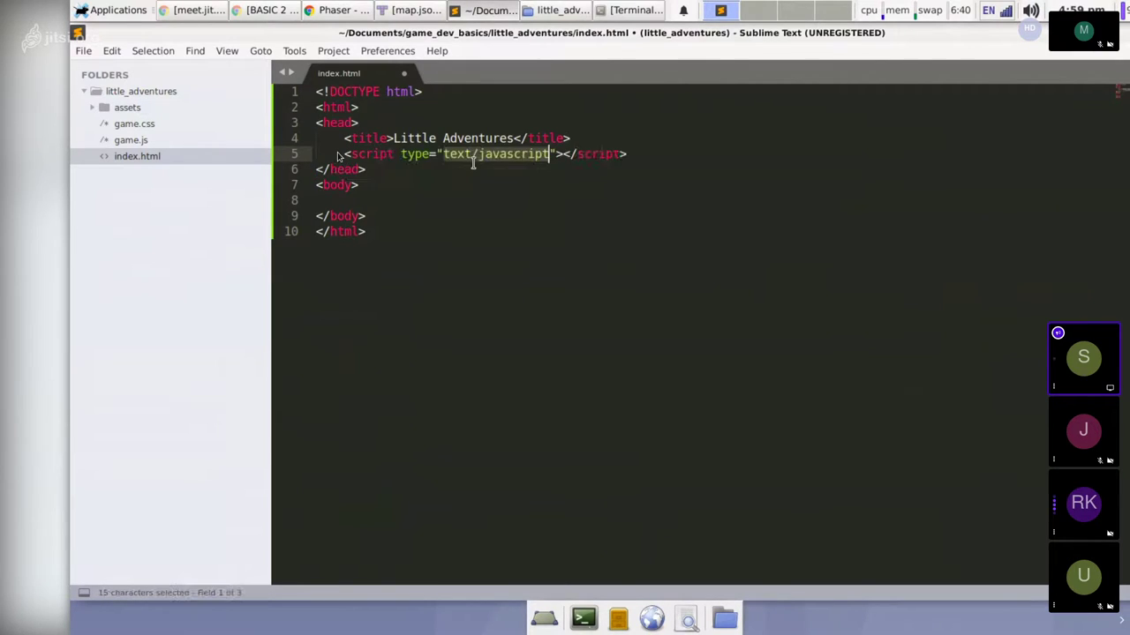
pyautogui.press('Right')
pyautogui.write('" src=')
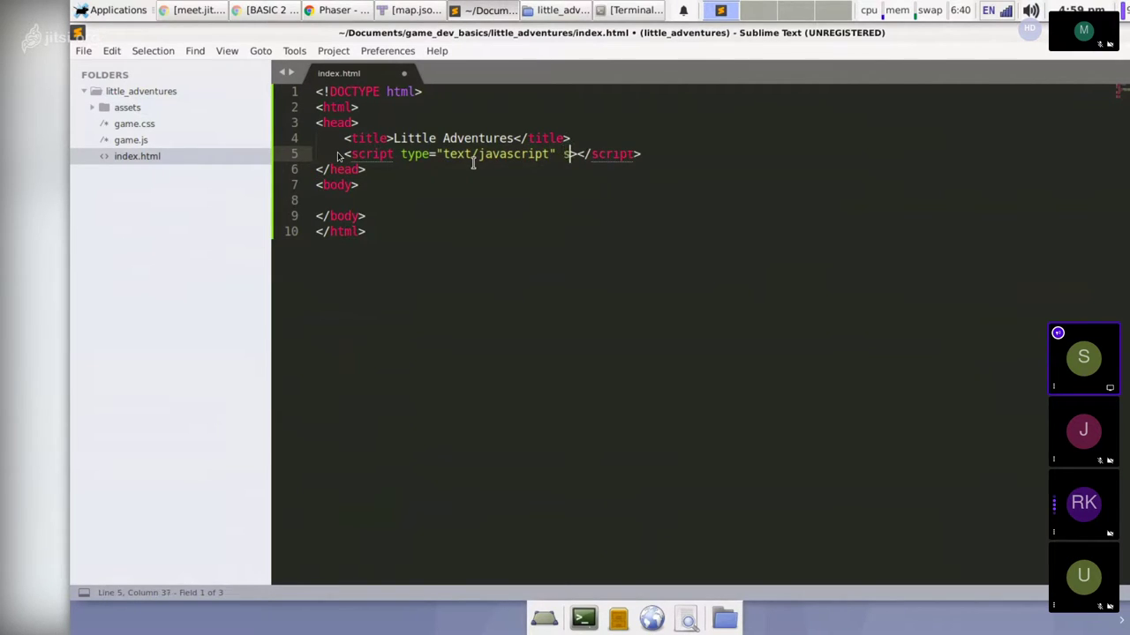
pyautogui.write('"')
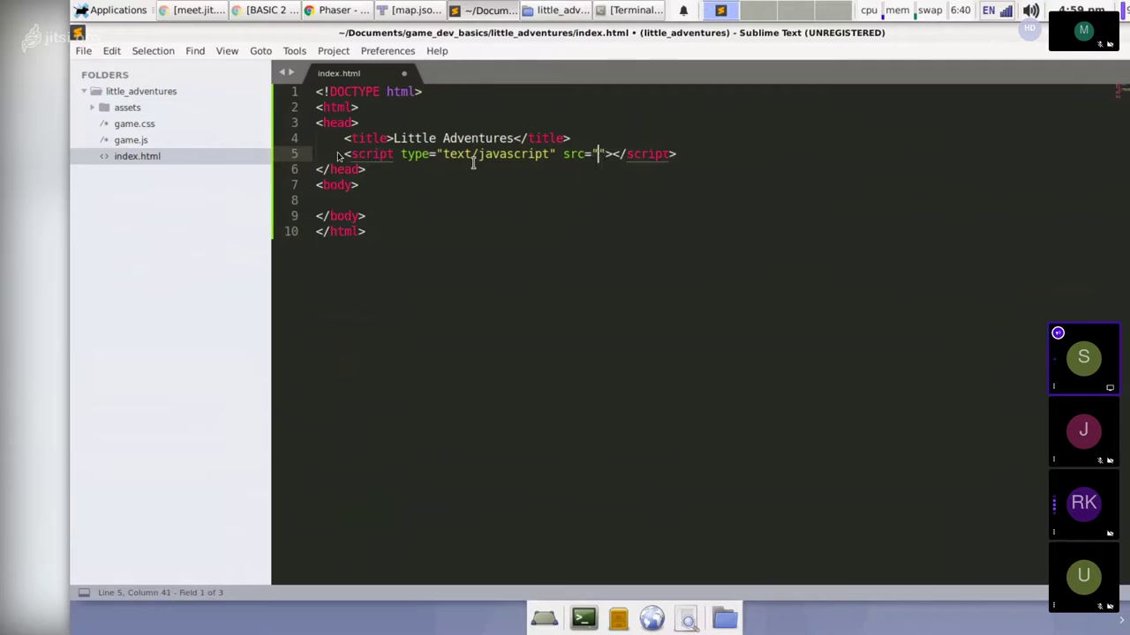
pyautogui.hotkey('ctrl', 'v')
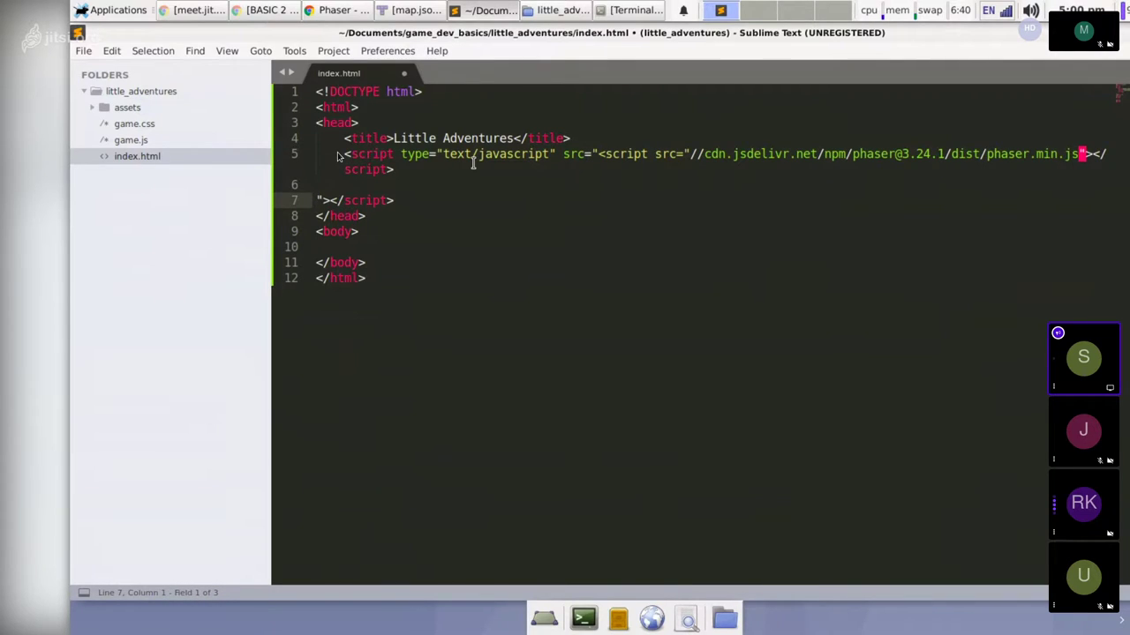
pyautogui.hotkey('ctrl', 'z')
pyautogui.hotkey('ctrl', 'z')
pyautogui.hotkey('ctrl', 'z')
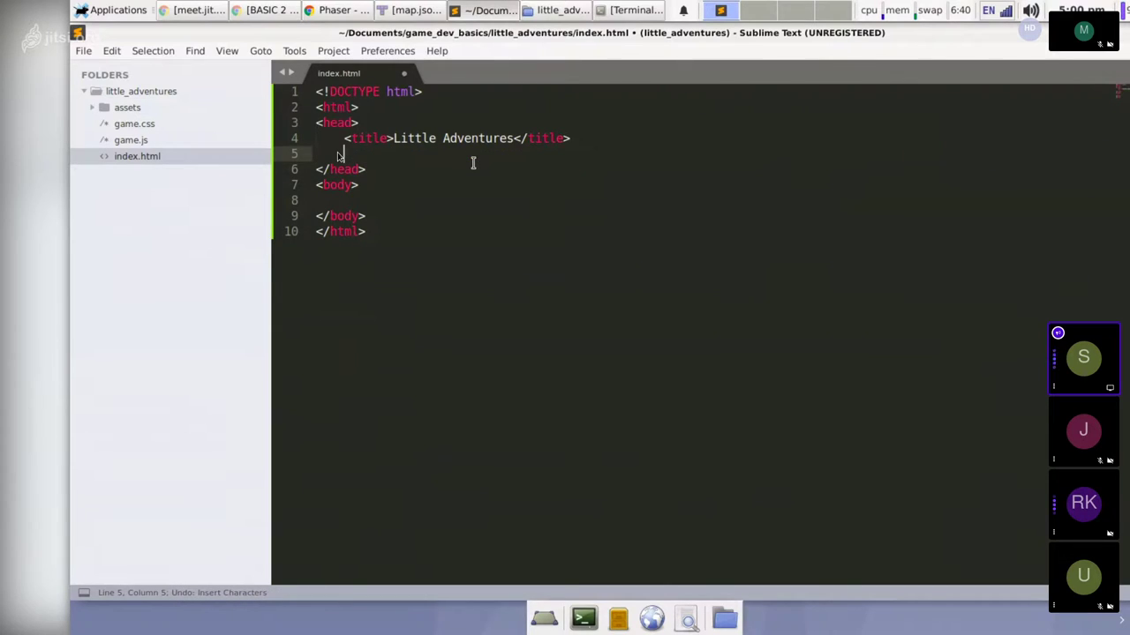
# Paste the copied phaser.min.js CDN script tag on the empty line below the title and save index.html.
pyautogui.hotkey('ctrl', 'v')
pyautogui.press('BackSpace')
pyautogui.hotkey('ctrl', 's')
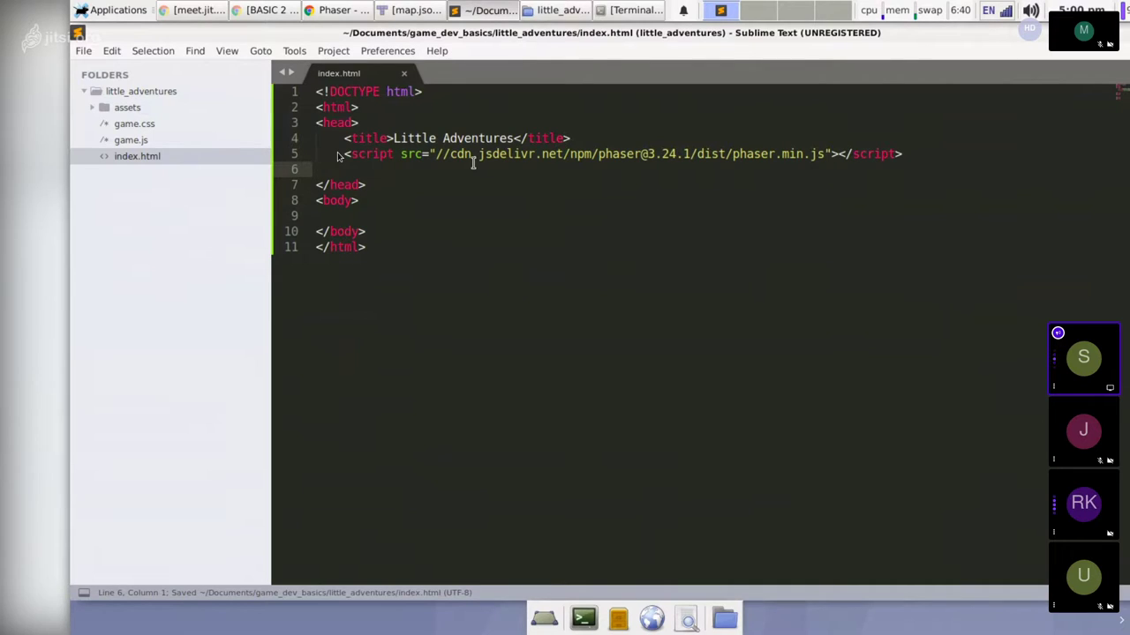
# Add a stylesheet link element pointing to ./game.css below the Phaser script tag and save the file.
pyautogui.press('Tab')
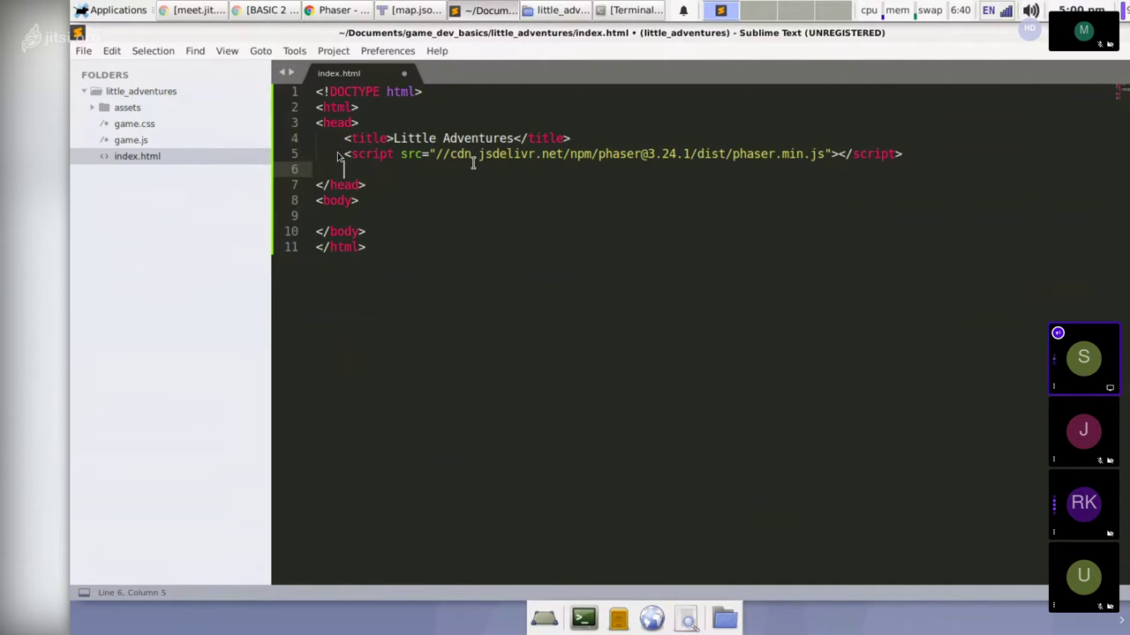
pyautogui.write('<link')
pyautogui.press('Tab')
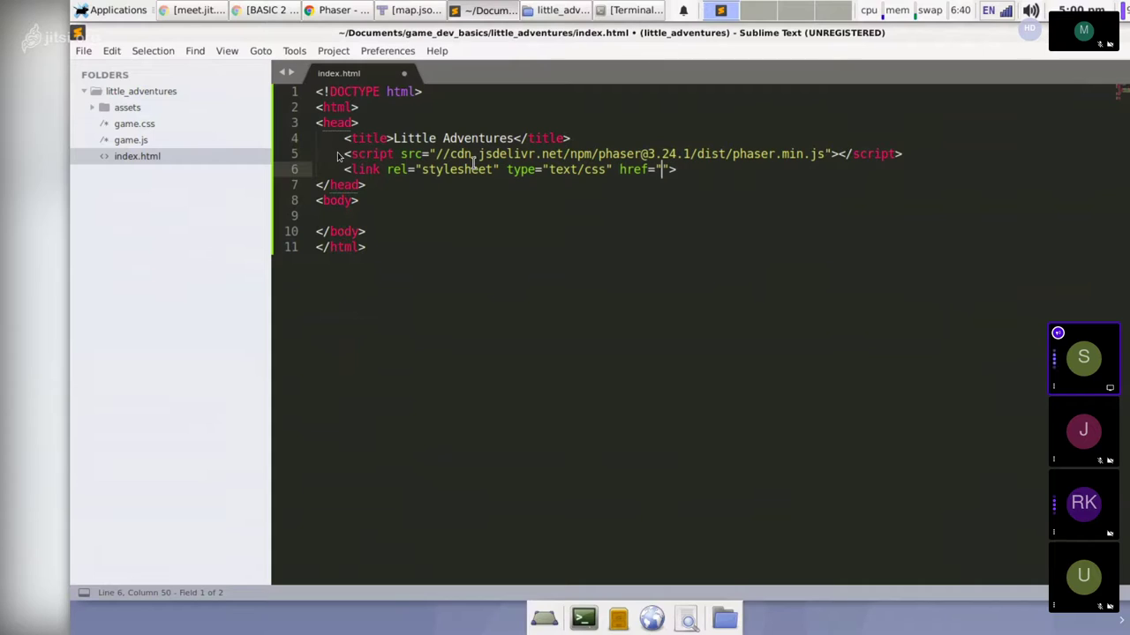
pyautogui.write('game.css')
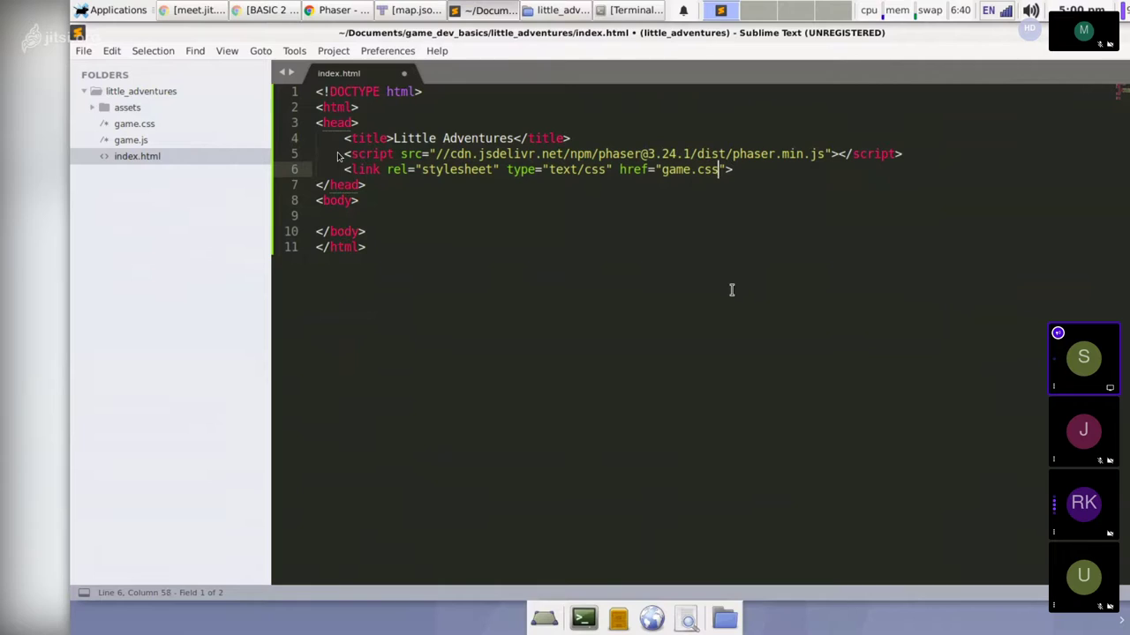
pyautogui.write('./')
pyautogui.hotkey('ctrl', 's')
# Add blank lines inside the body element of index.html, above the closing body tag.
pyautogui.press('Down')
pyautogui.press('Down')
pyautogui.press('Down')
pyautogui.press('Return')
pyautogui.press('Return')
pyautogui.press('Up')
pyautogui.press('Tab')
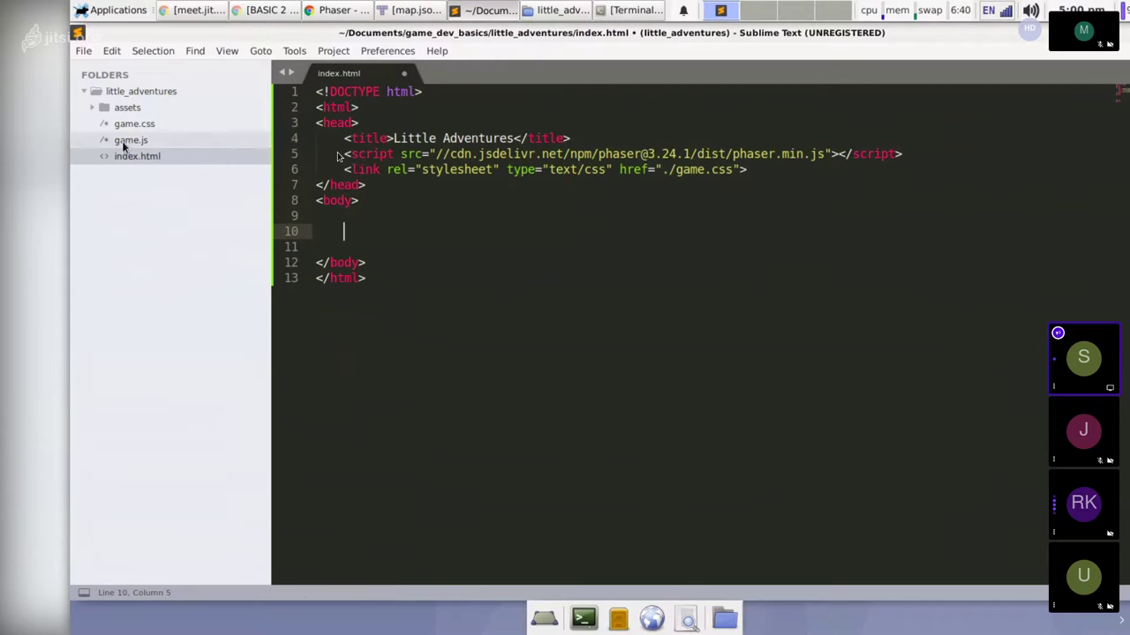
pyautogui.press('Down')
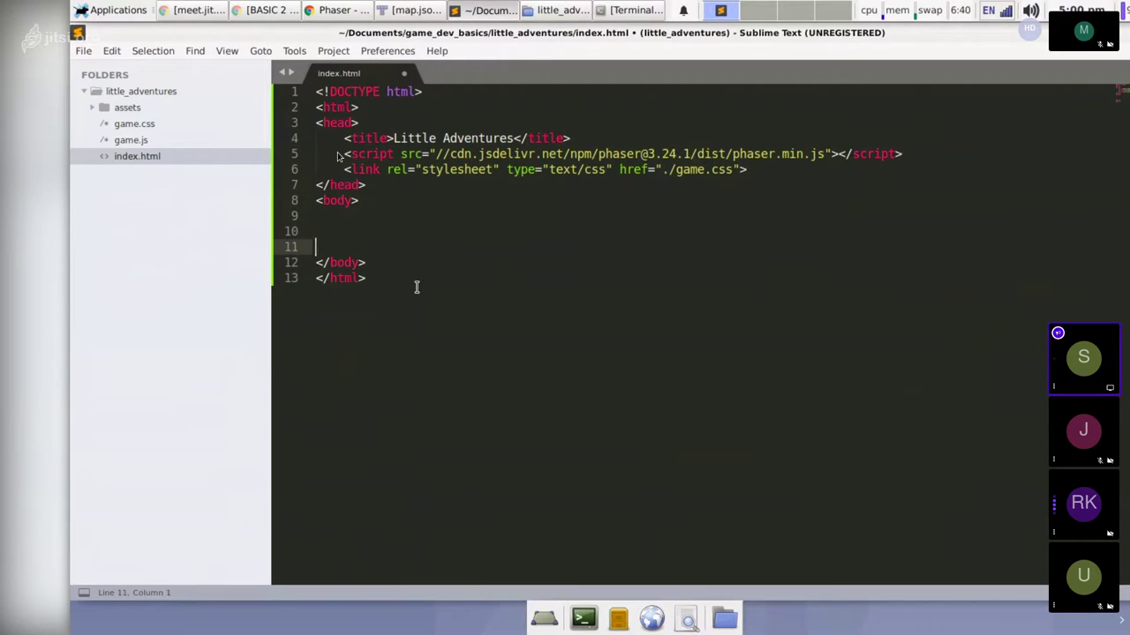
# Insert a text/javascript script element with game.js as its source on the line above the closing body tag.
pyautogui.write('<scr')
pyautogui.press('Tab')
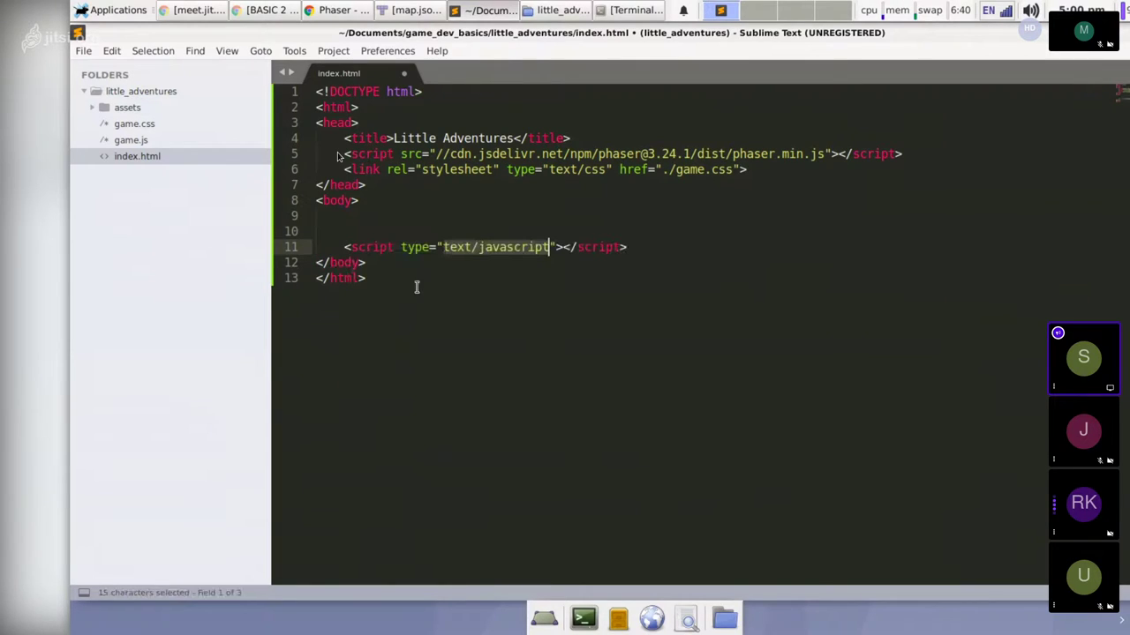
pyautogui.press('Right')
pyautogui.press('Right')
pyautogui.write('src=')
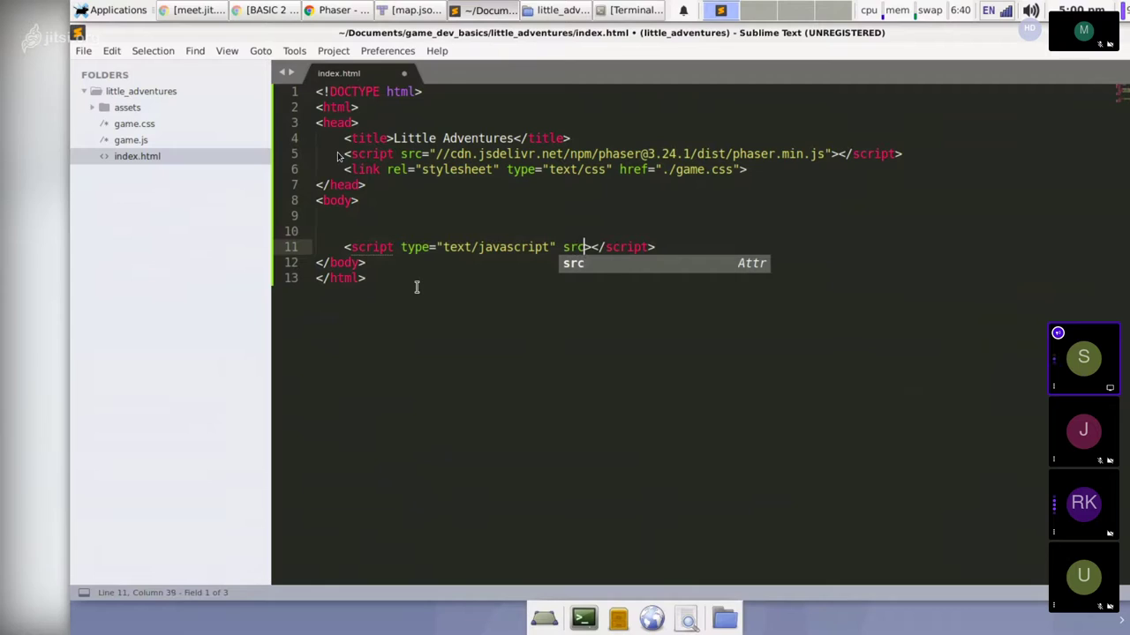
pyautogui.write('"game.')
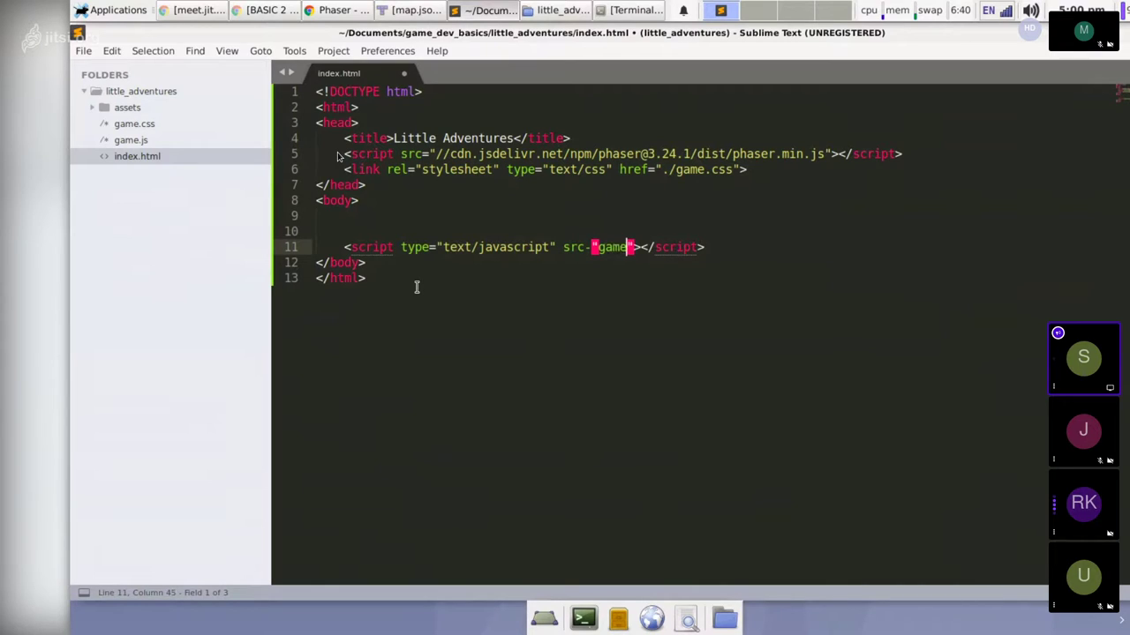
pyautogui.write('js')
# Correct the script's source attribute to src="./game.js" and save index.html.
pyautogui.hotkey('ctrl', 'Left')
pyautogui.hotkey('ctrl', 'Left')
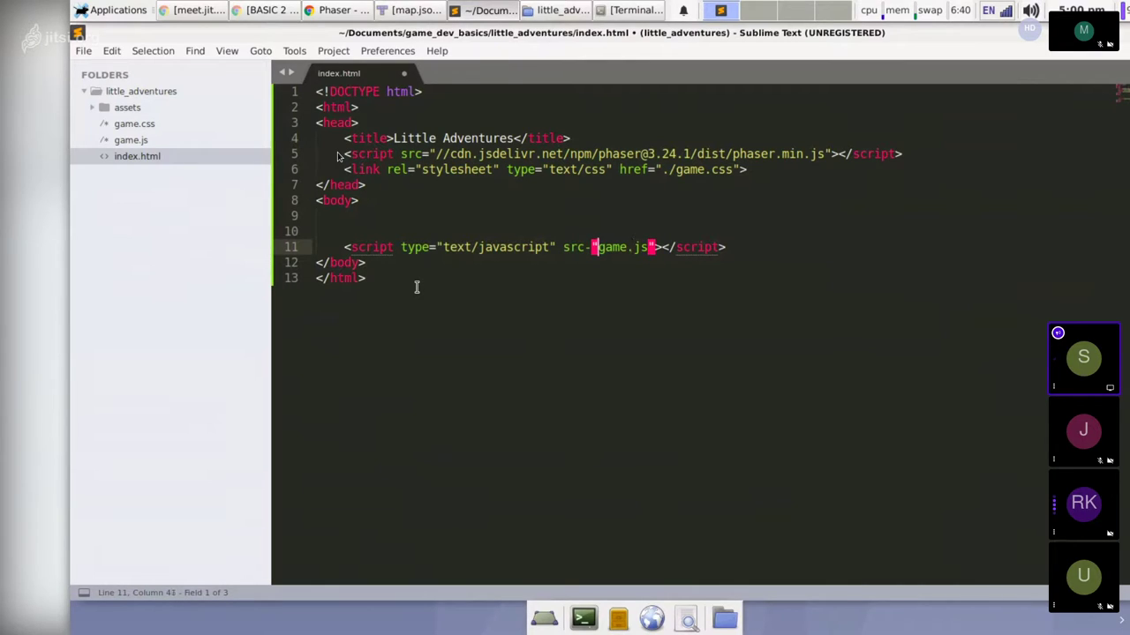
pyautogui.write('./')
pyautogui.press('Left')
pyautogui.press('Left')
pyautogui.press('Left')
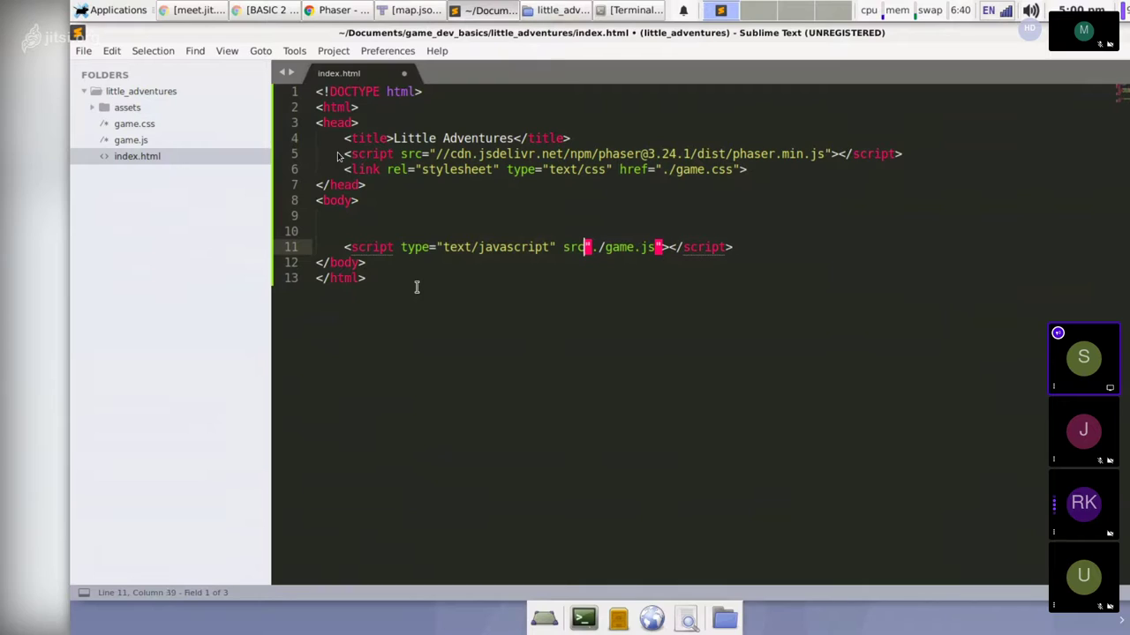
pyautogui.hotkey('ctrl', 's')
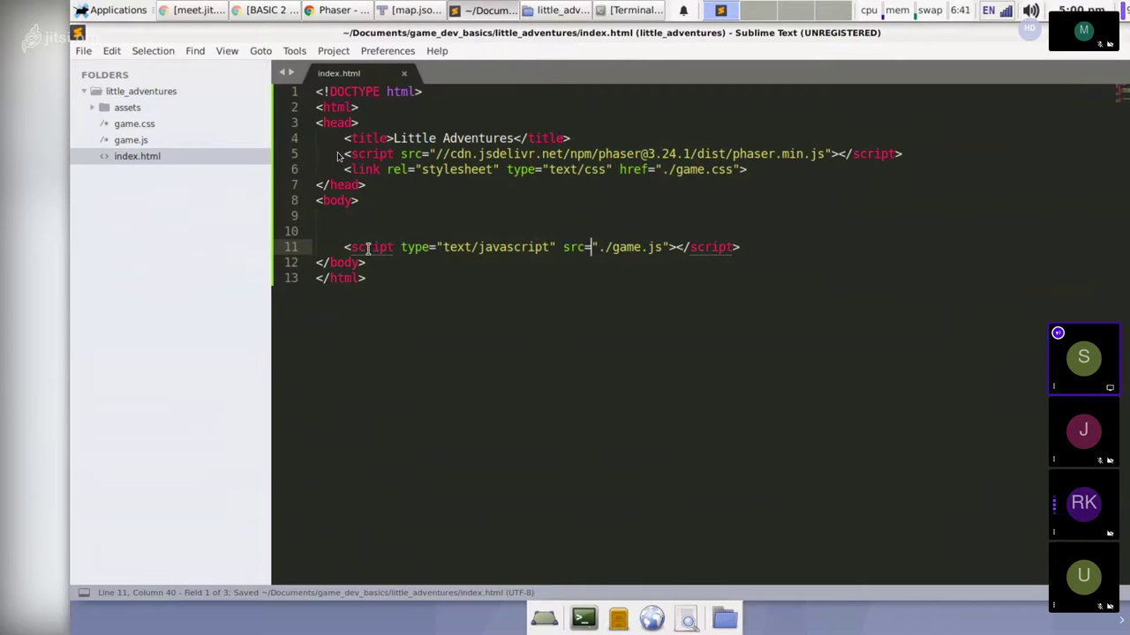
# Copy the Phaser CDN script tag from index.html and send it in the Jitsi meeting chat in Chrome.
pyautogui.click(365, 220)
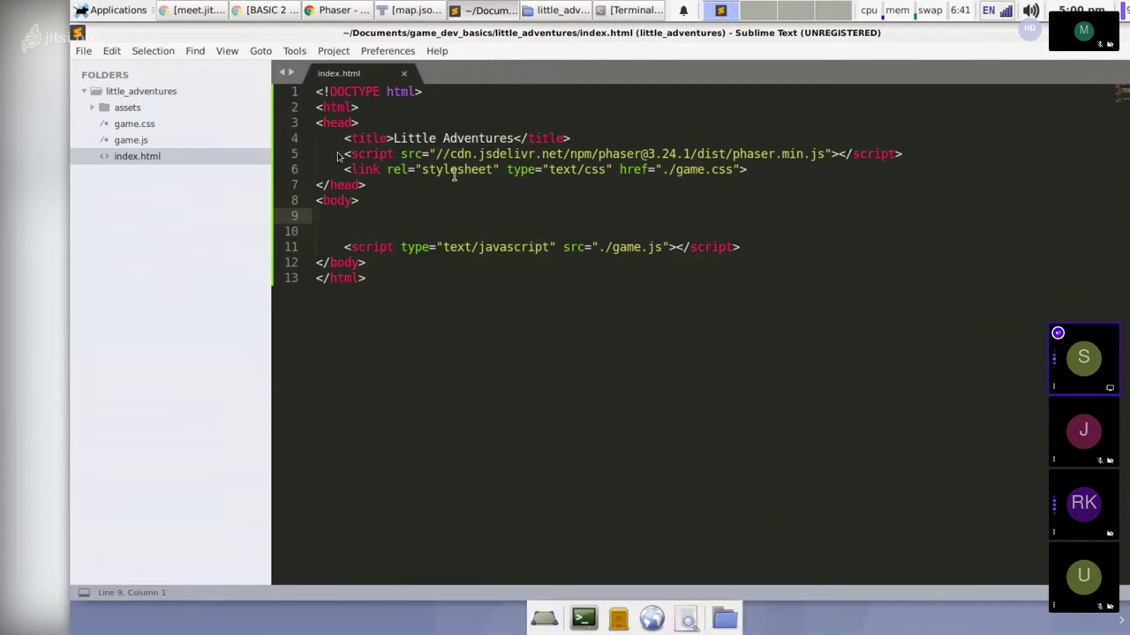
pyautogui.moveTo(344, 155); pyautogui.dragTo(915, 148)
pyautogui.hotkey('ctrl', 'c')
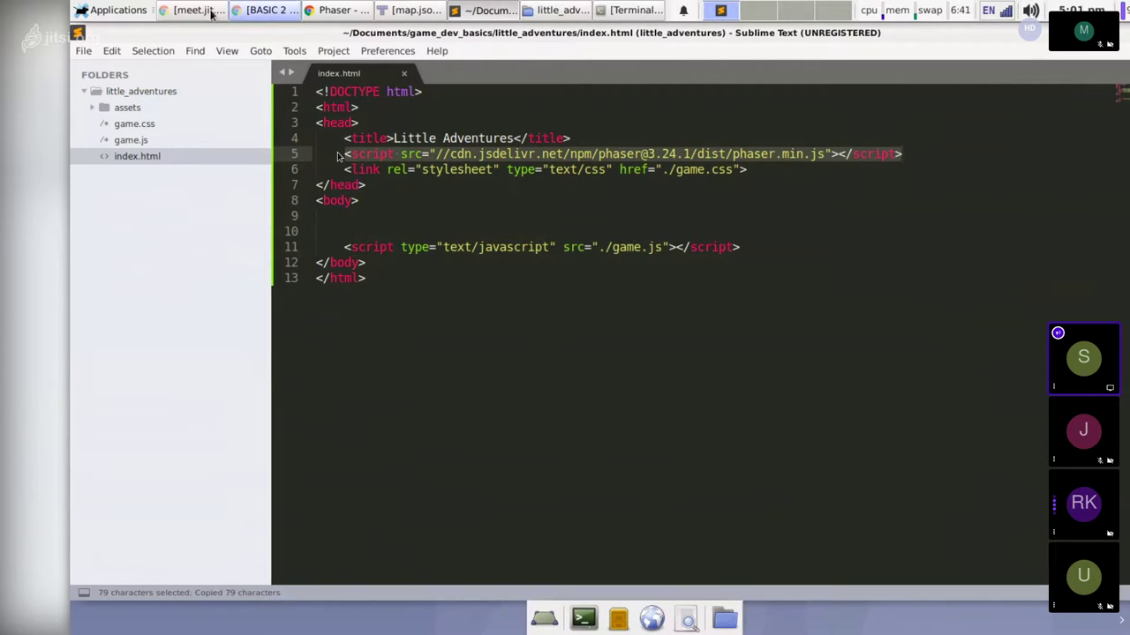
pyautogui.click(265, 10)
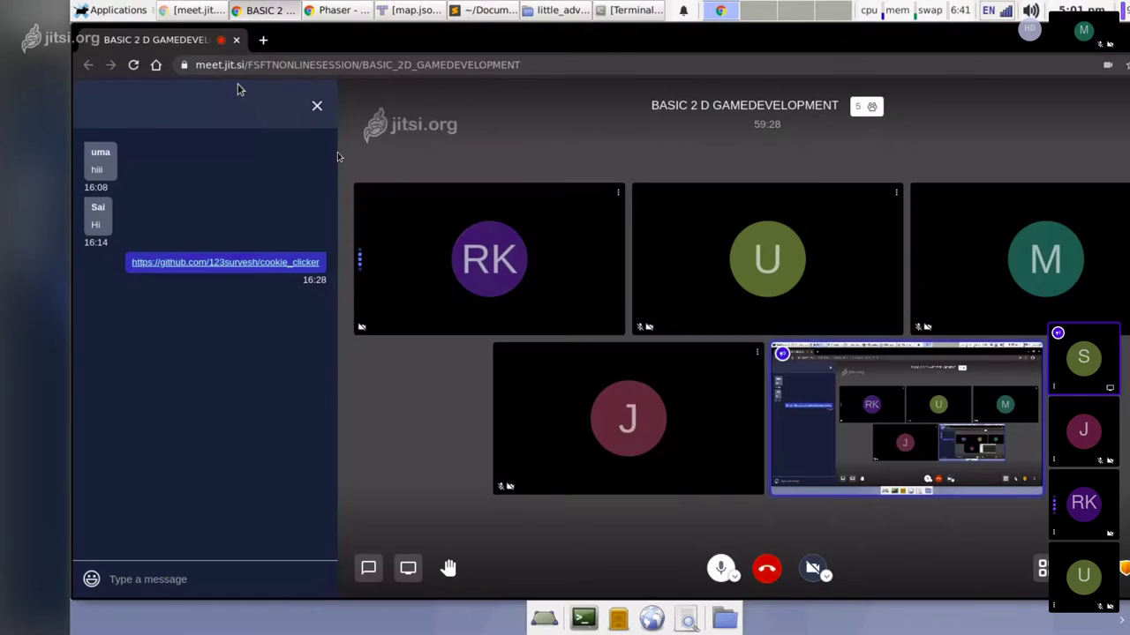
pyautogui.click(172, 574)
pyautogui.hotkey('ctrl', 'v')
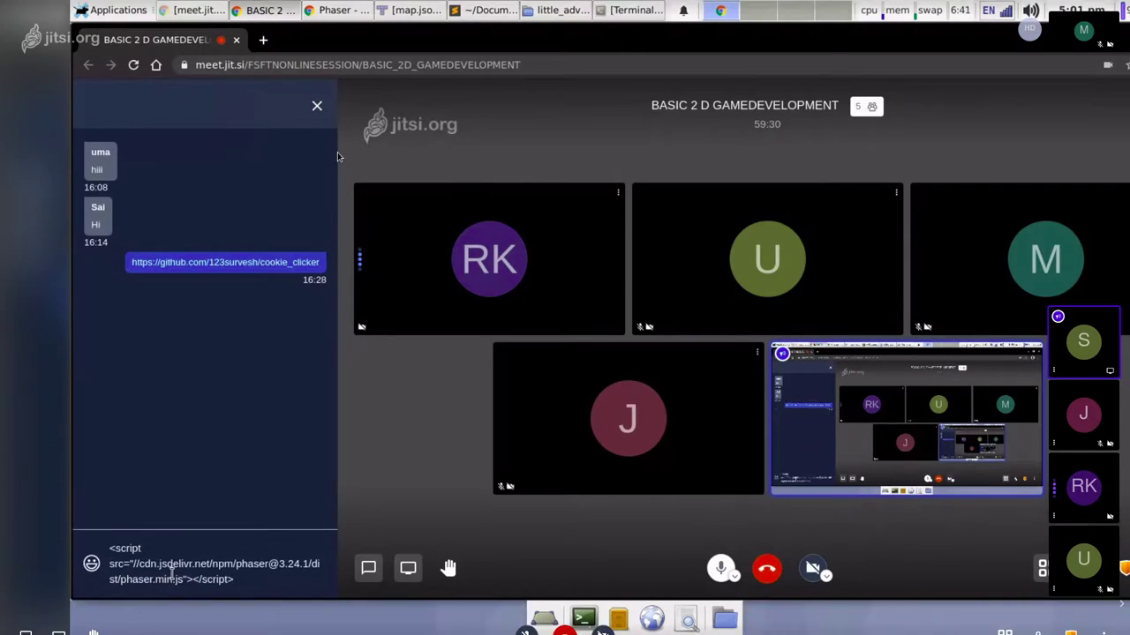
pyautogui.press('Return')
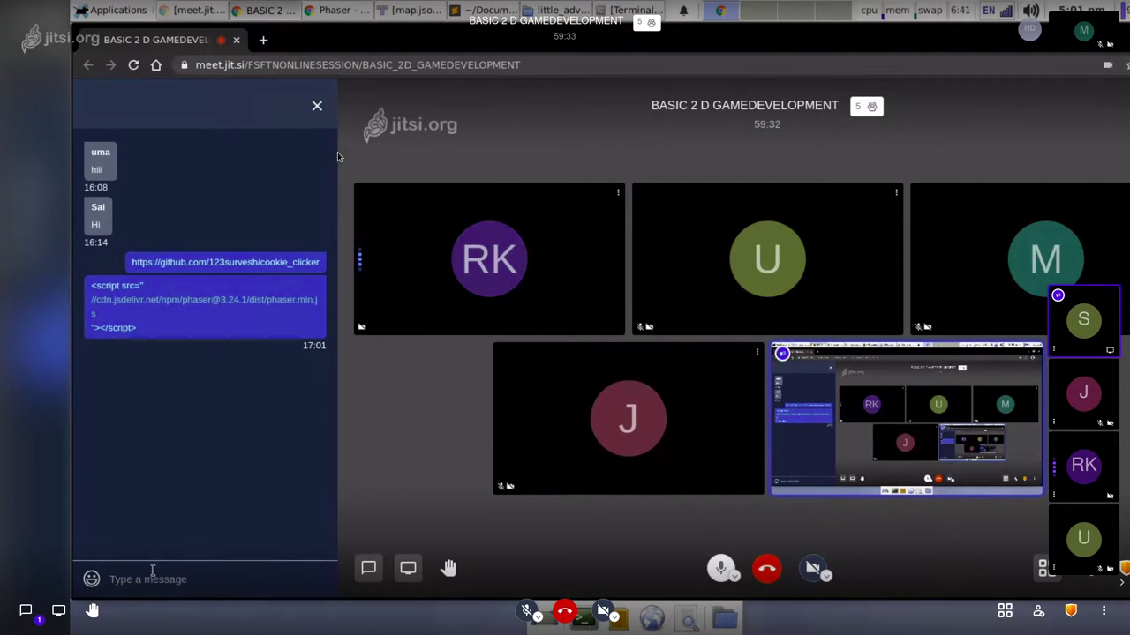
# Return to index.html in Sublime Text and add an indented line in the body above the game.js script.
pyautogui.hotkey('alt', 'Tab')
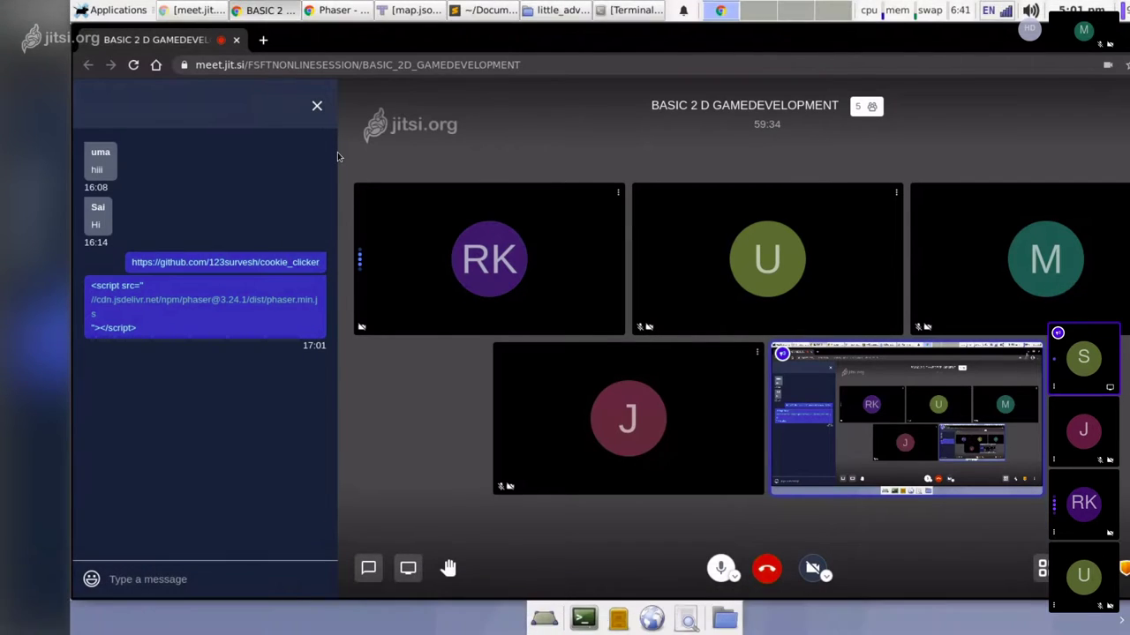
pyautogui.click(855, 260)
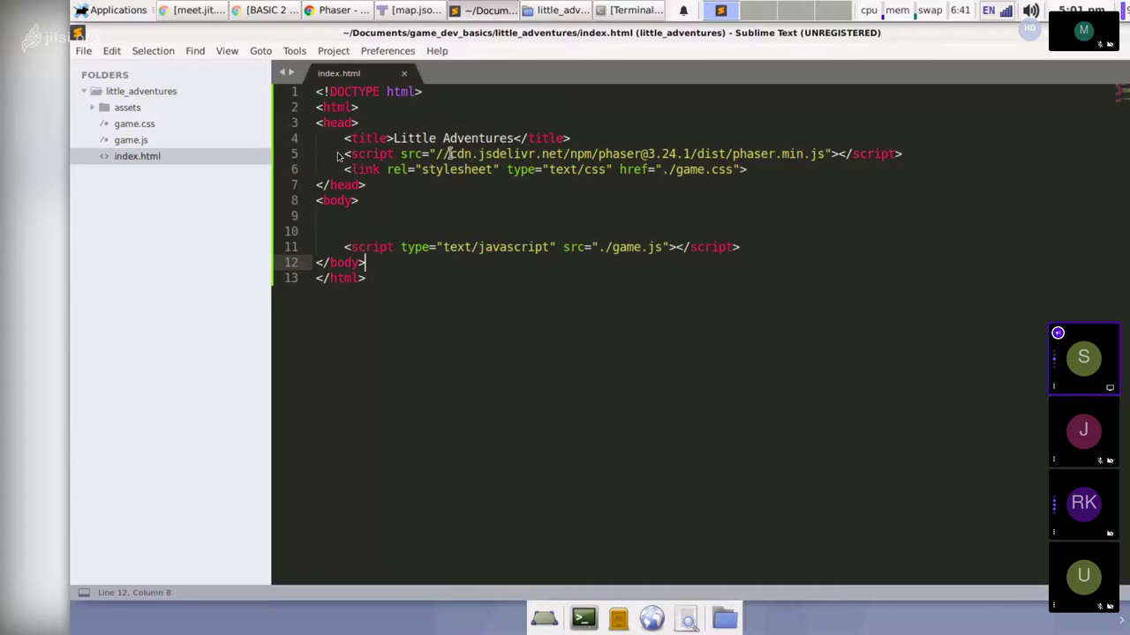
pyautogui.click(395, 216)
pyautogui.press('Tab')
pyautogui.press('Return')
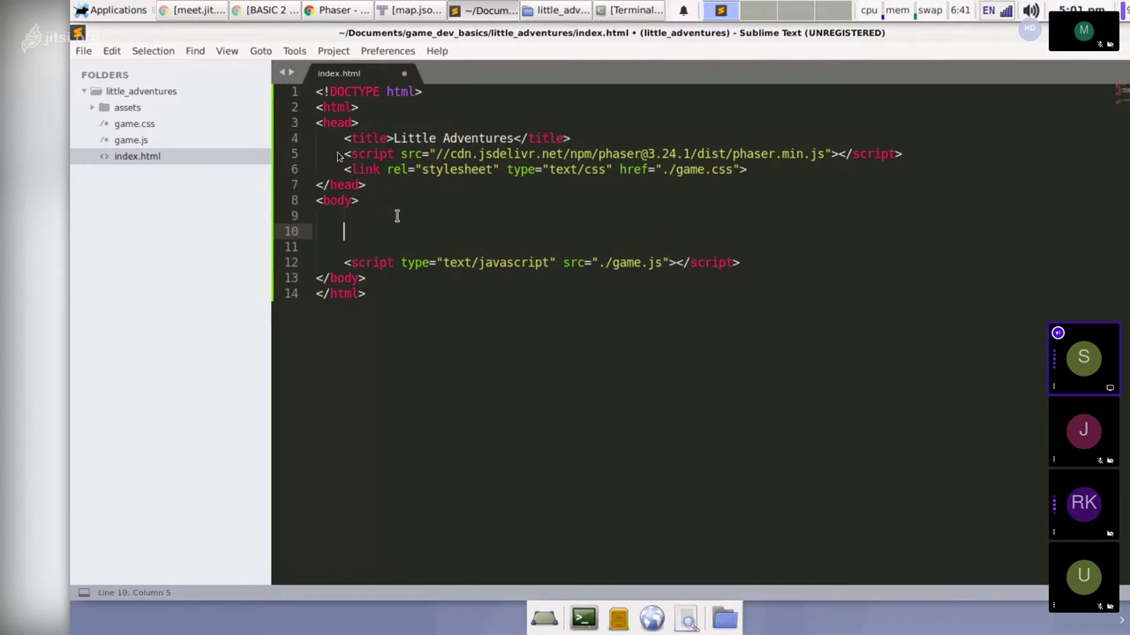
# Insert an empty div with the id "game" above the game.js script tag and save index.html.
pyautogui.write('<div')
pyautogui.write('></')
pyautogui.press('Left')
pyautogui.press('Left')
pyautogui.press('Left')
pyautogui.press('Left')
pyautogui.press('Left')
pyautogui.press('Left')
pyautogui.press('Left')
pyautogui.write('id="')
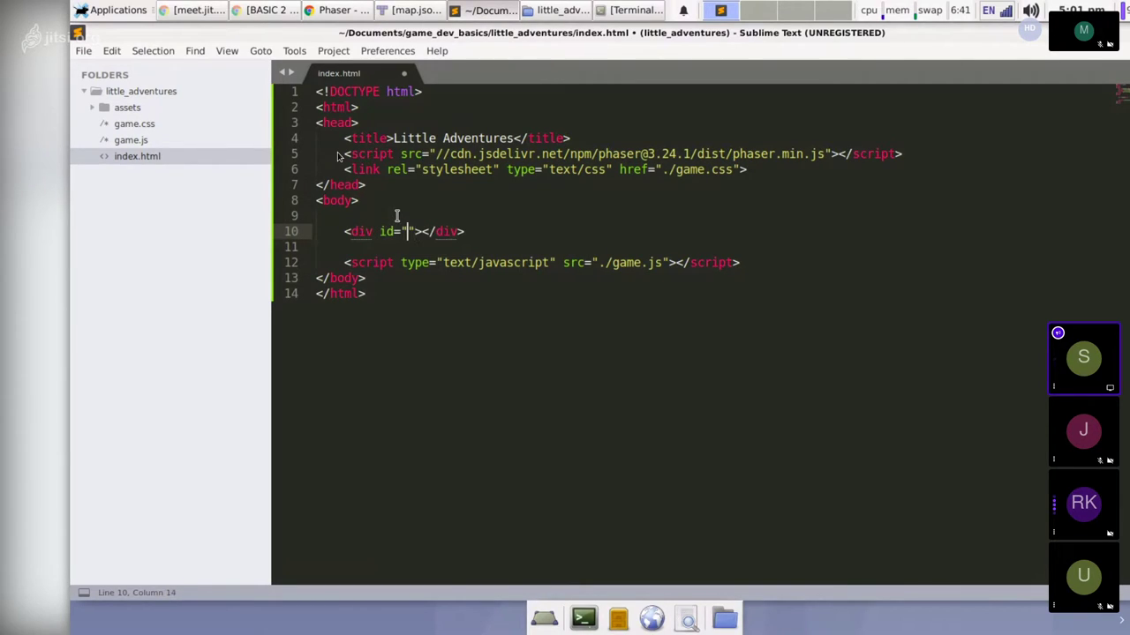
pyautogui.write('game')
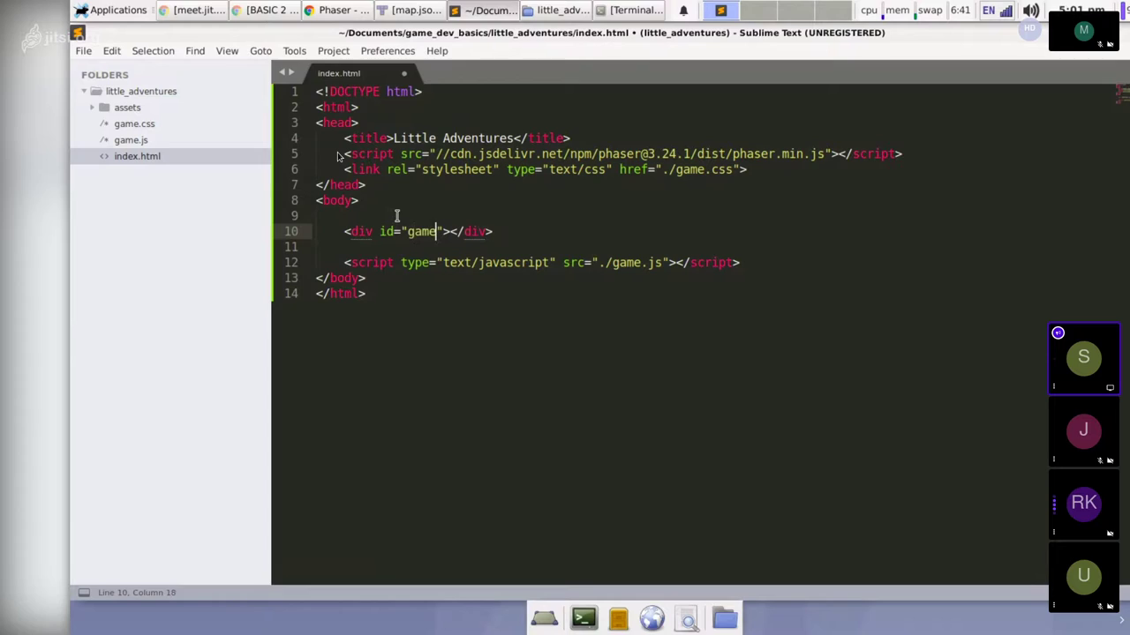
pyautogui.hotkey('ctrl', 's')
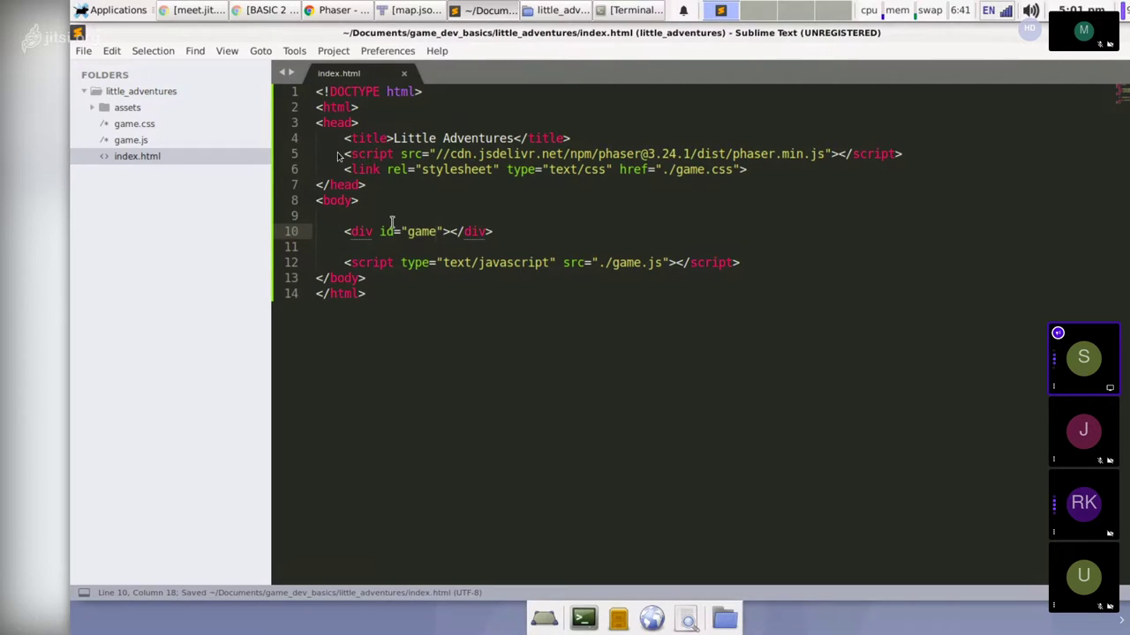
# Open game.css and start an empty CSS rule for the html, body selector.
pyautogui.doubleClick(431, 226)
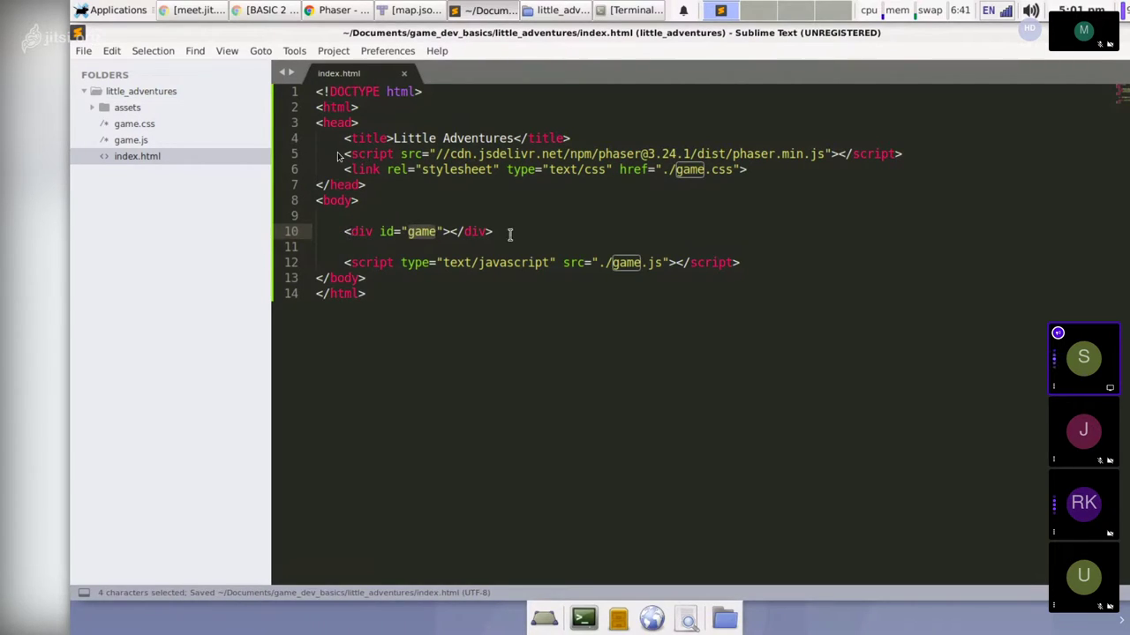
pyautogui.click(449, 232)
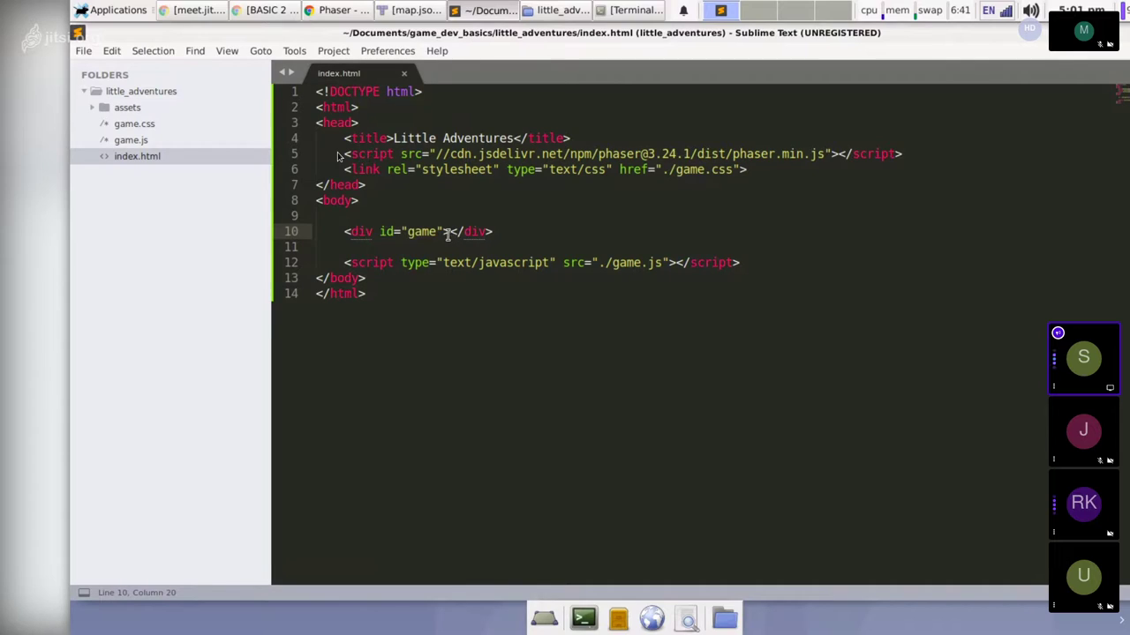
pyautogui.click(126, 125)
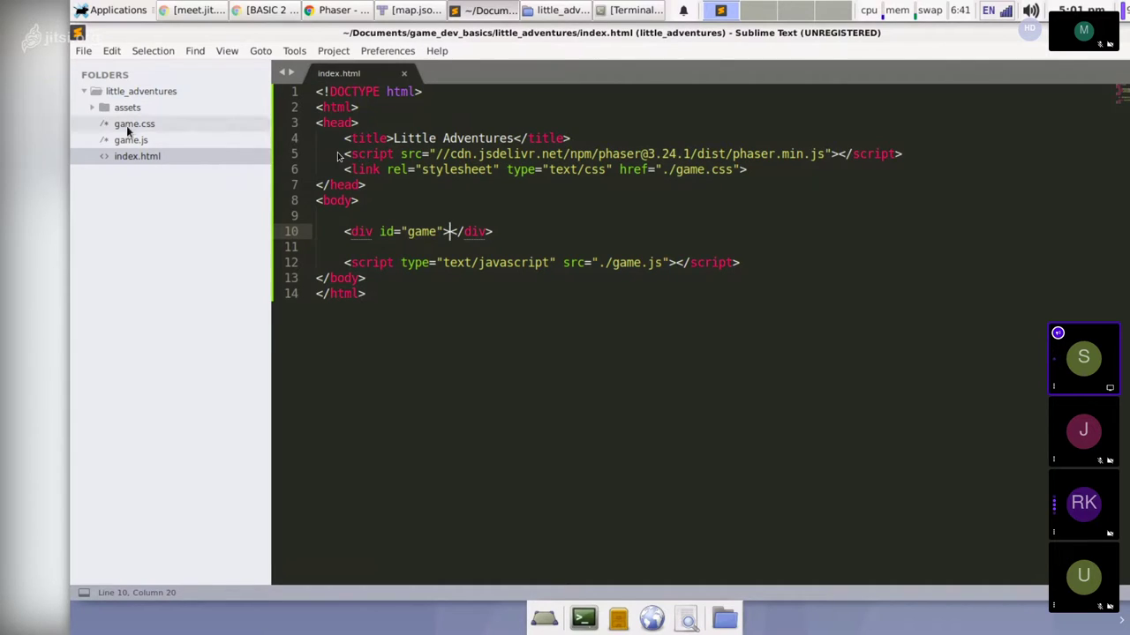
pyautogui.click(353, 72)
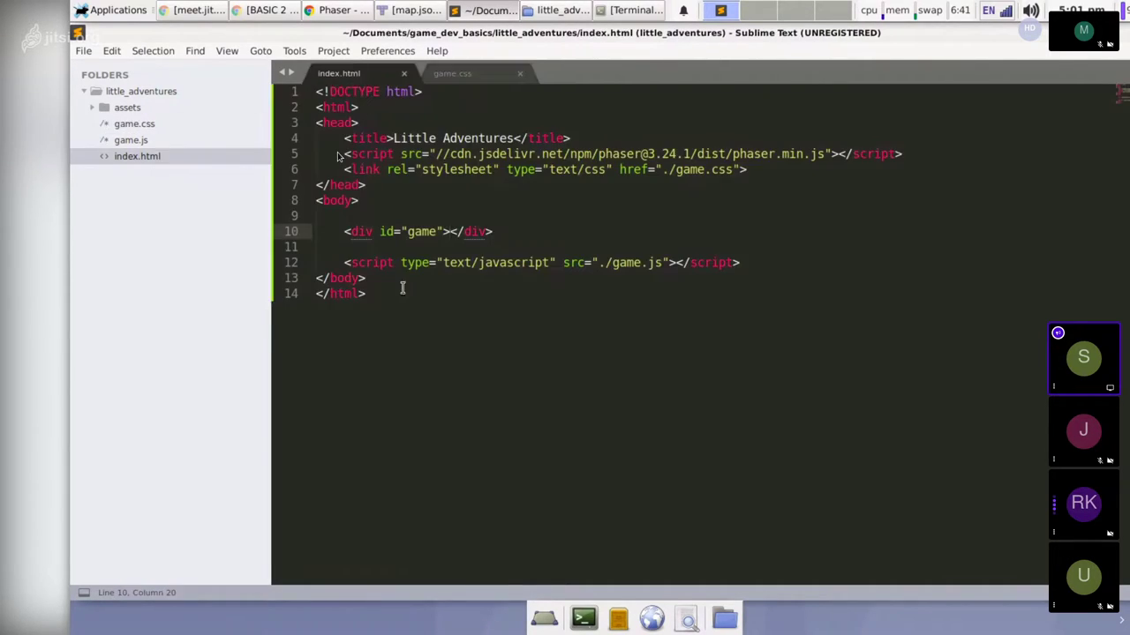
pyautogui.click(446, 79)
pyautogui.write('htmlk,')
pyautogui.press('BackSpace')
pyautogui.press('BackSpace')
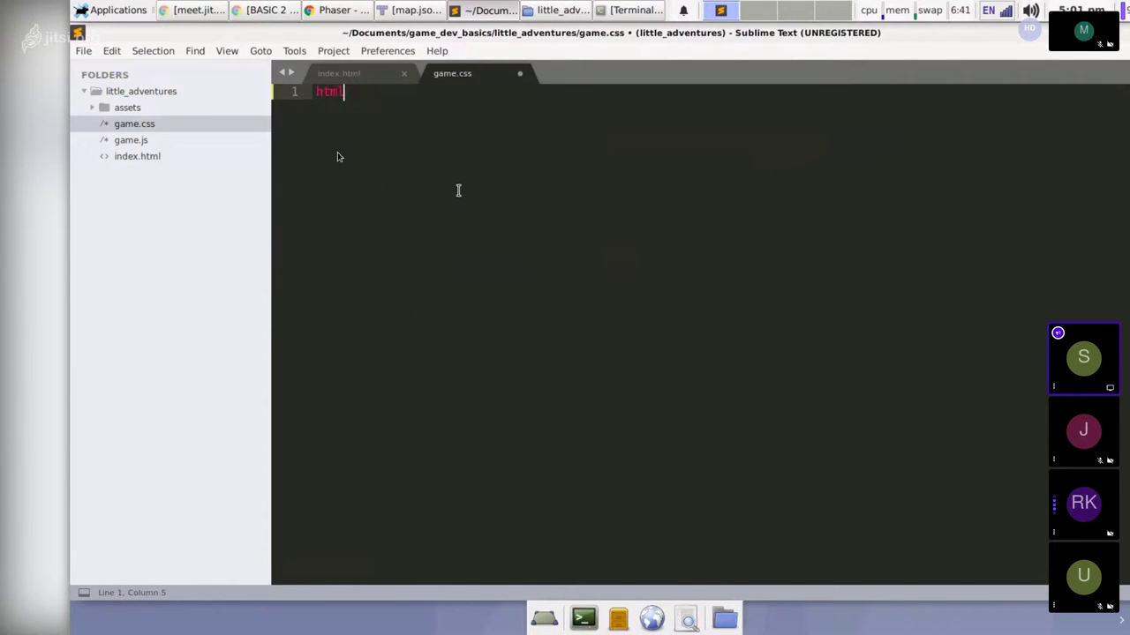
pyautogui.write(',  ba')
pyautogui.press('BackSpace')
pyautogui.press('BackSpace')
pyautogui.write('body {')
pyautogui.press('Return')
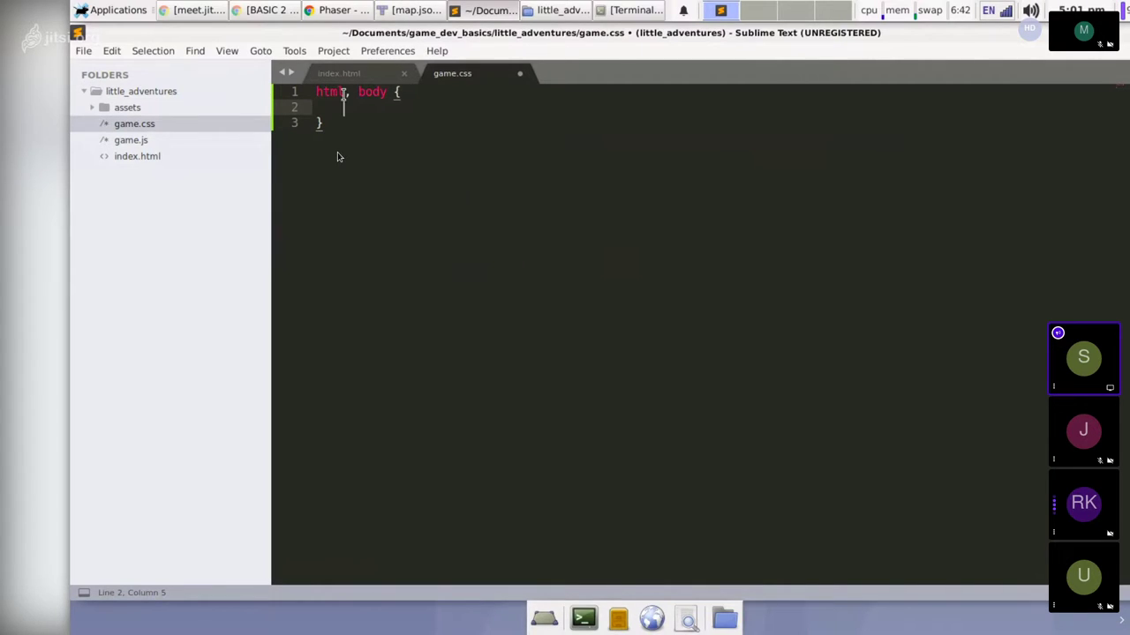
# Set height and width to 100% in the html, body rule of game.css.
pyautogui.hotkey('ctrl', 'pageup')
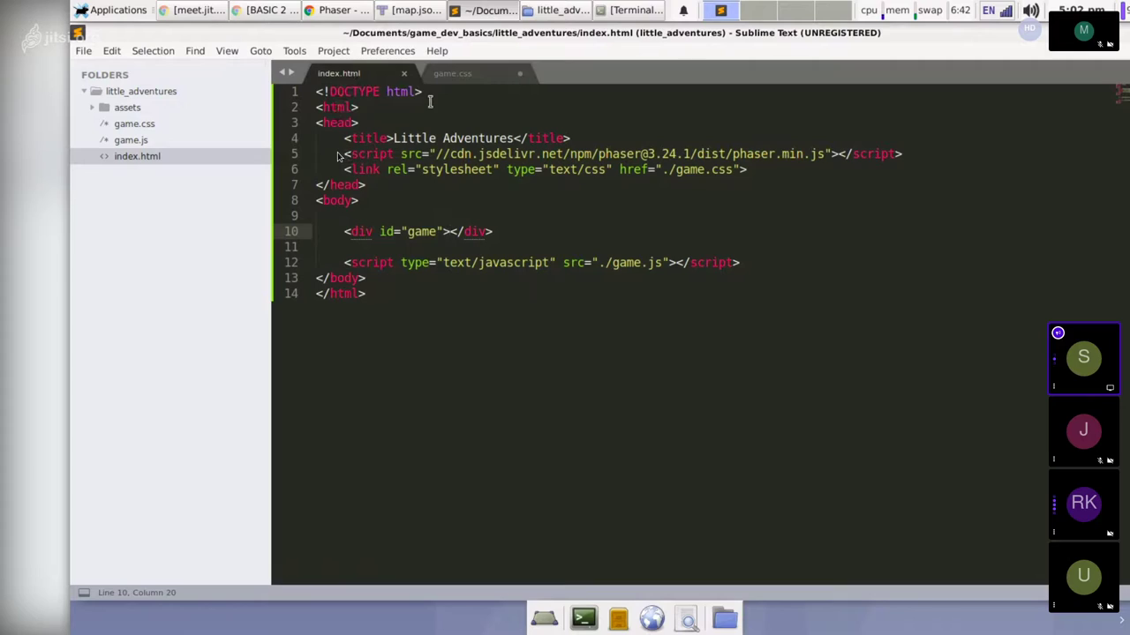
pyautogui.hotkey('ctrl', 'pagedown')
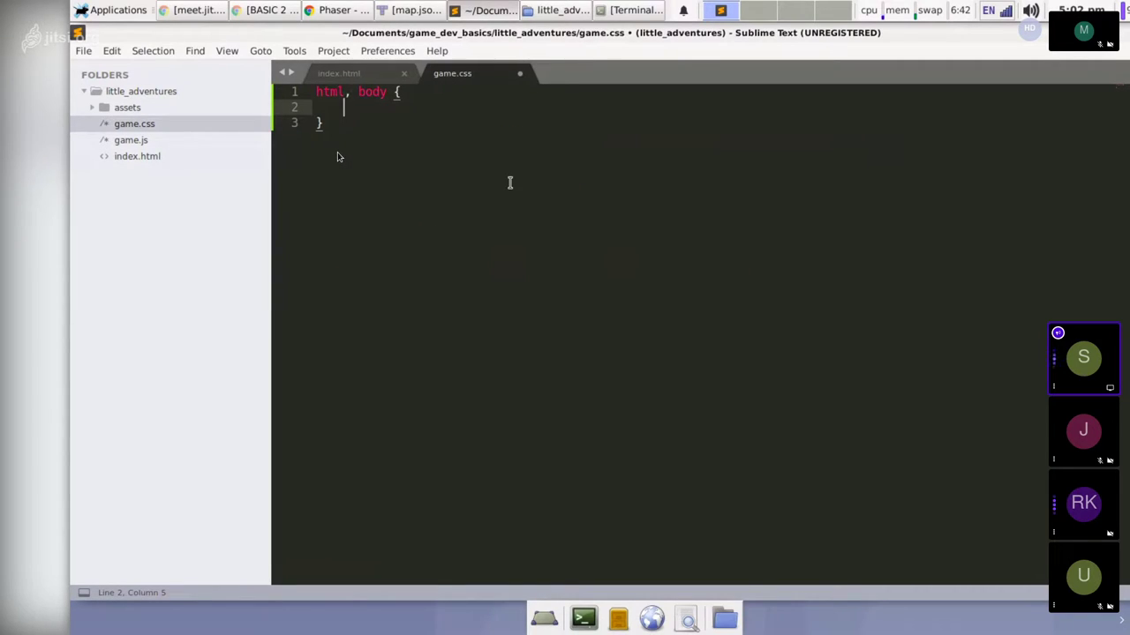
pyautogui.write('height')
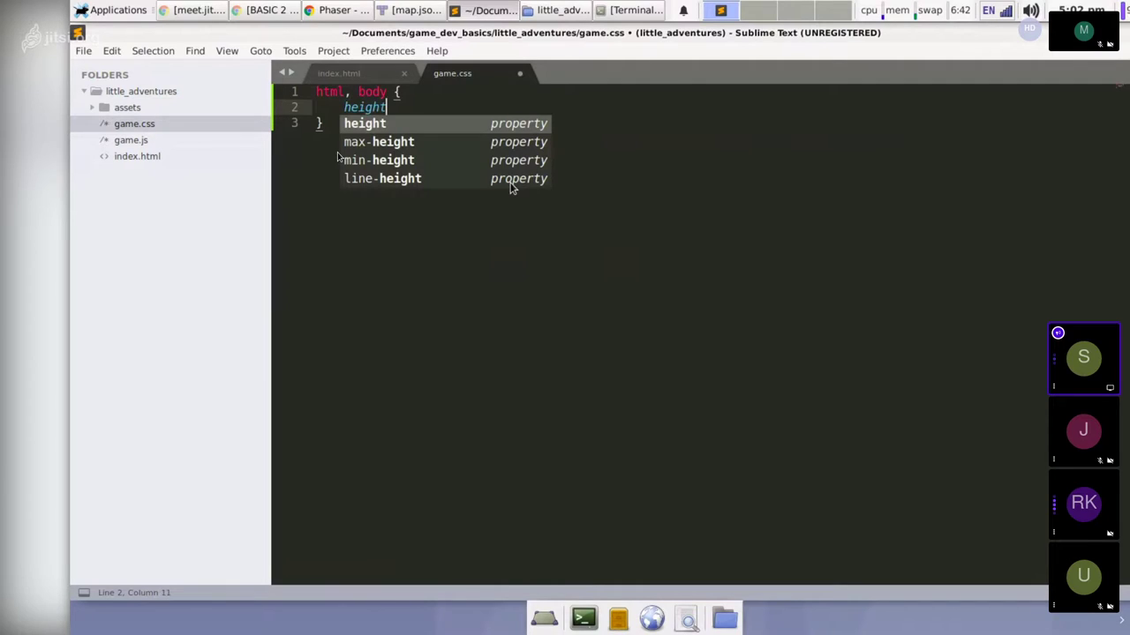
pyautogui.press('Tab')
pyautogui.write('1')
pyautogui.write('%;')
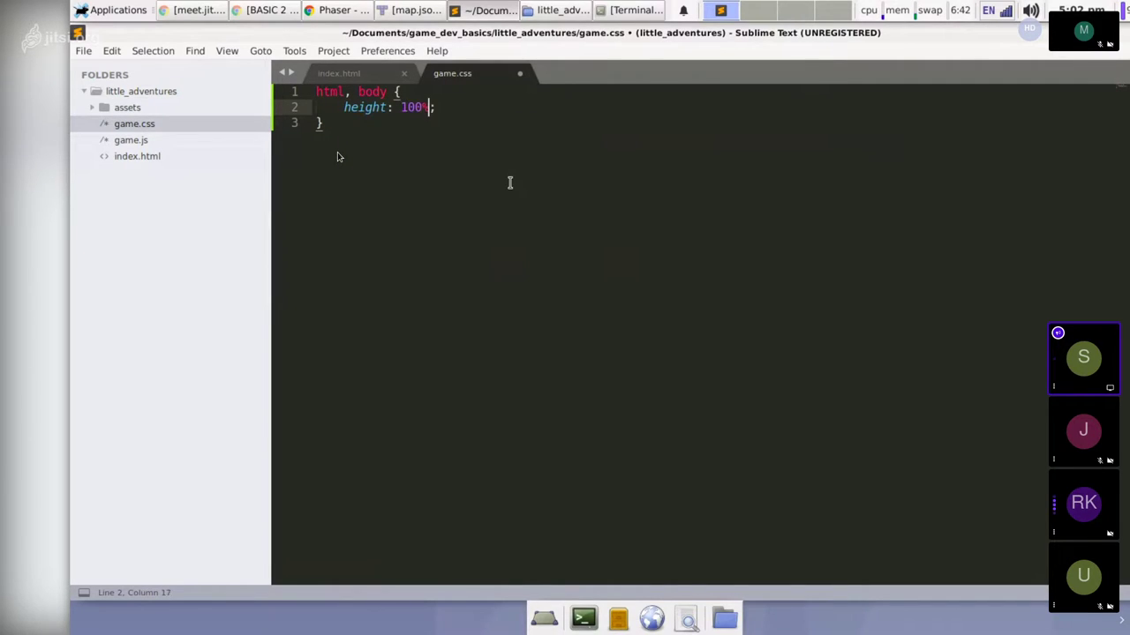
pyautogui.press('Right')
pyautogui.press('Return')
pyautogui.write('width')
pyautogui.press('Return')
pyautogui.write('100%')
pyautogui.press('Right')
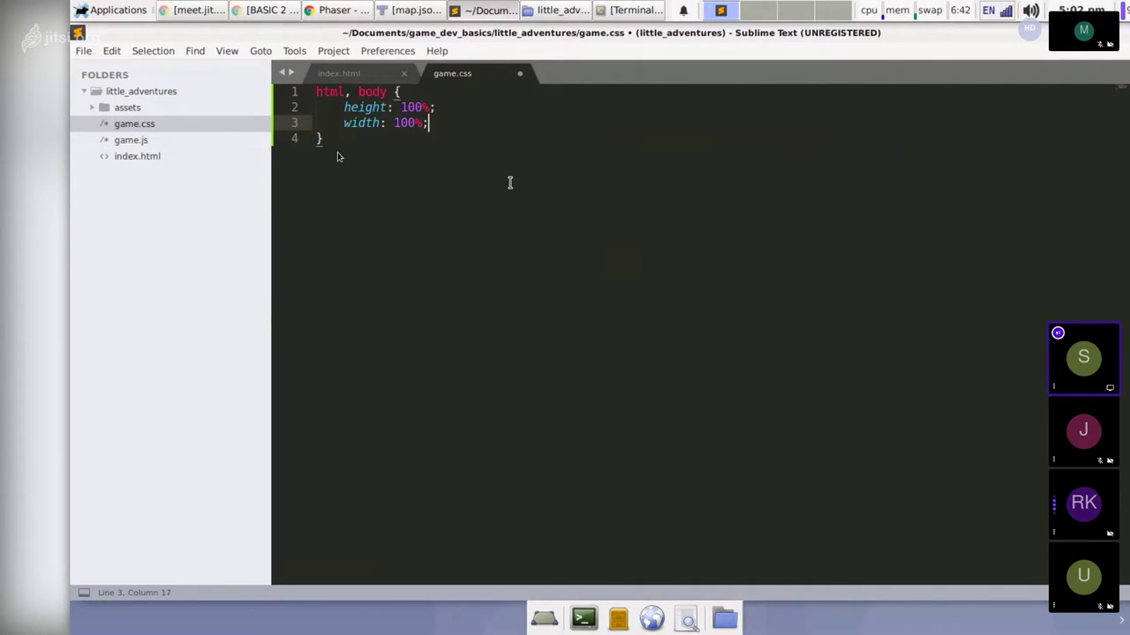
# Add a margin of 0 to the html, body rule below the width.
pyautogui.press('Return')
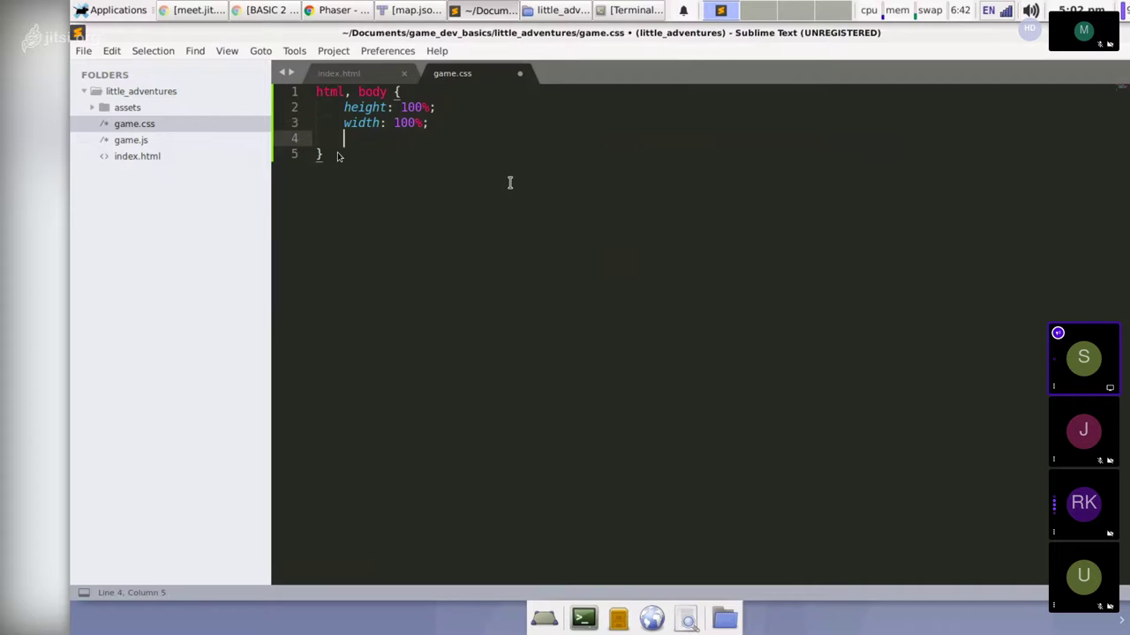
pyautogui.write('margin')
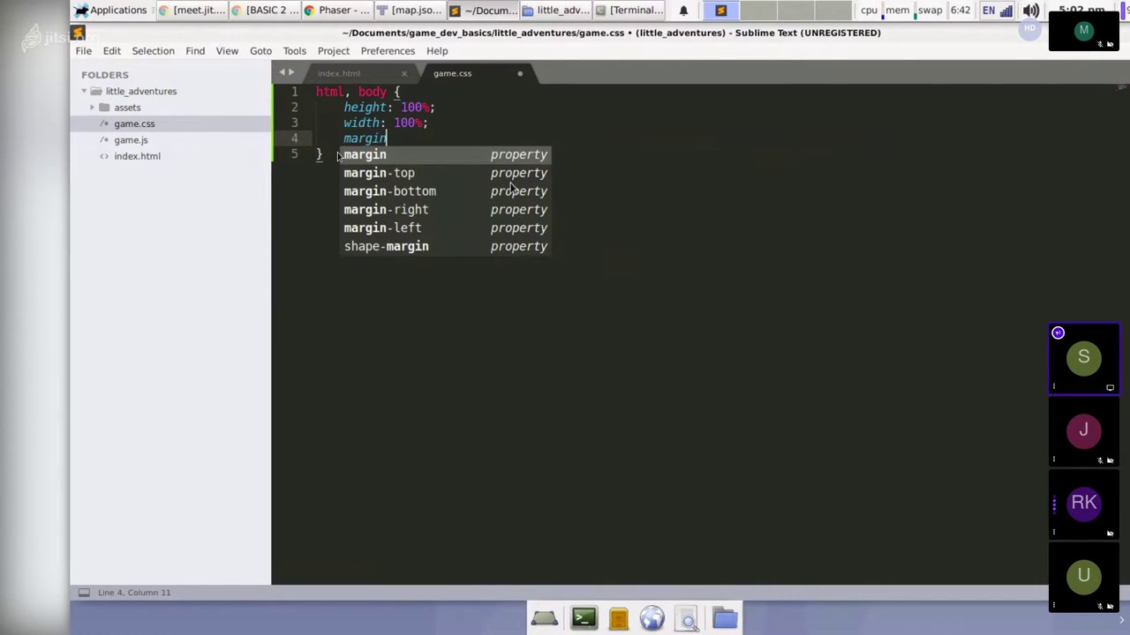
pyautogui.press('Return')
pyautogui.write('0;')
pyautogui.press('End')
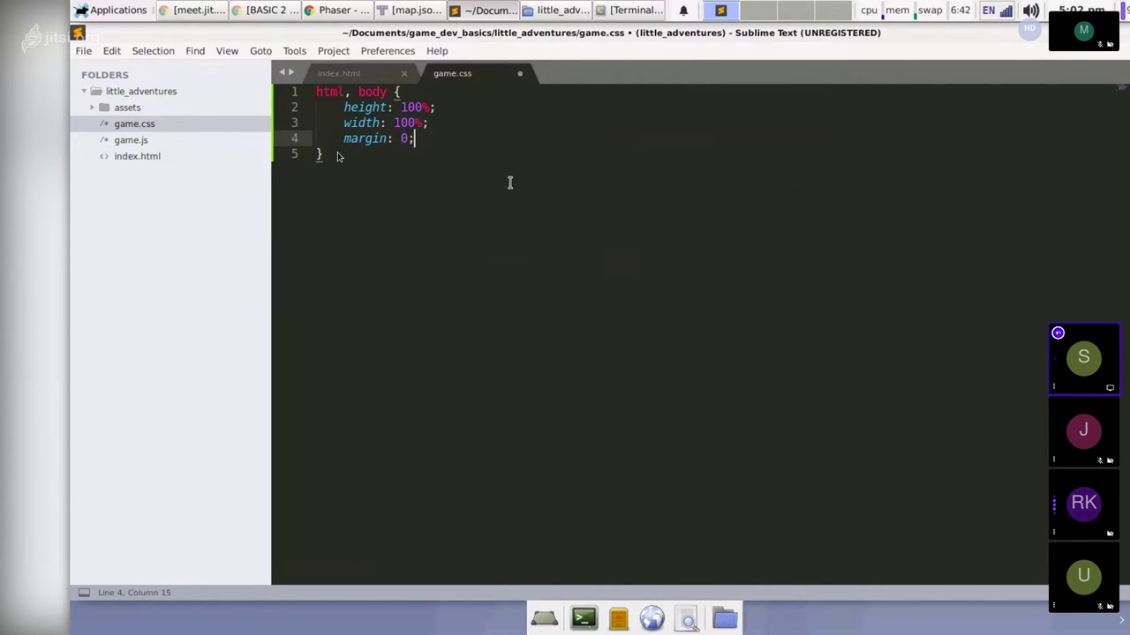
# Add a padding of 0 to the html, body rule below the margin and save game.css.
pyautogui.write('\\')
pyautogui.press('Return')
pyautogui.press('BackSpace')
pyautogui.press('BackSpace')
pyautogui.press('BackSpace')
pyautogui.press('Return')
pyautogui.write('paddin')
pyautogui.press('Return')
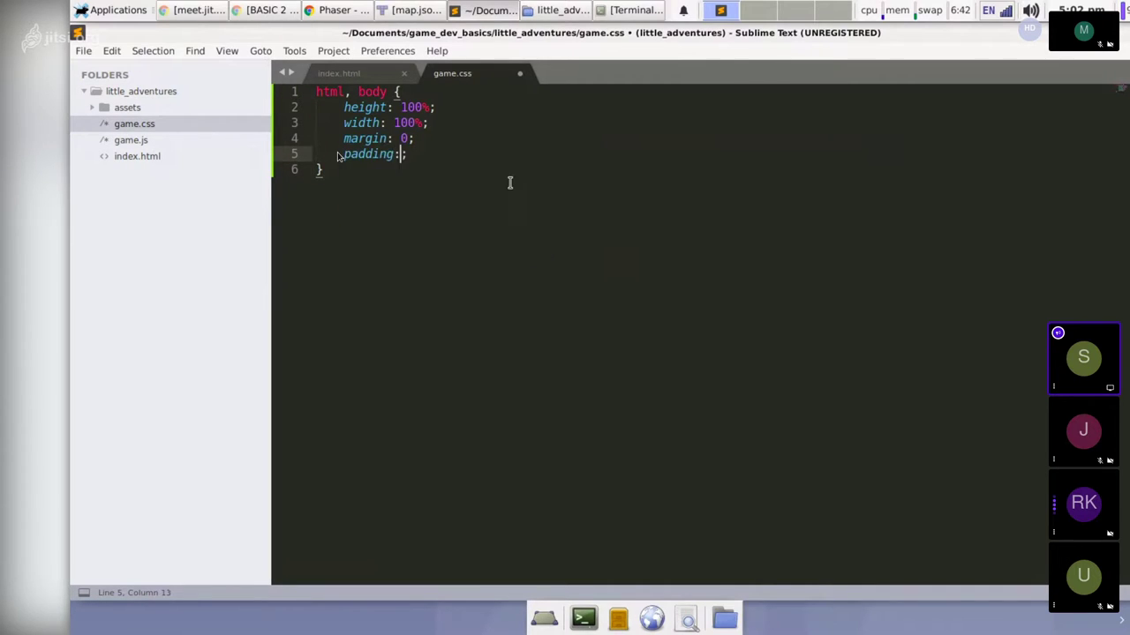
pyautogui.write('0')
pyautogui.hotkey('ctrl', 's')
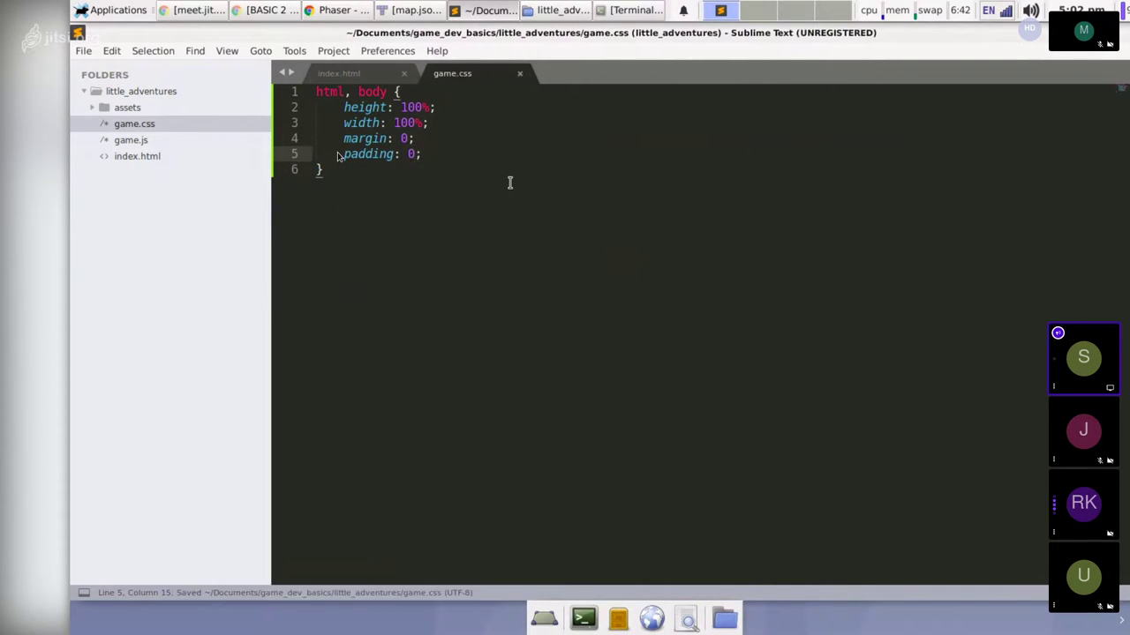
# Check the game div's id in index.html and start an empty #game rule below the html, body rule in game.css.
pyautogui.hotkey('ctrl', 'pageup')
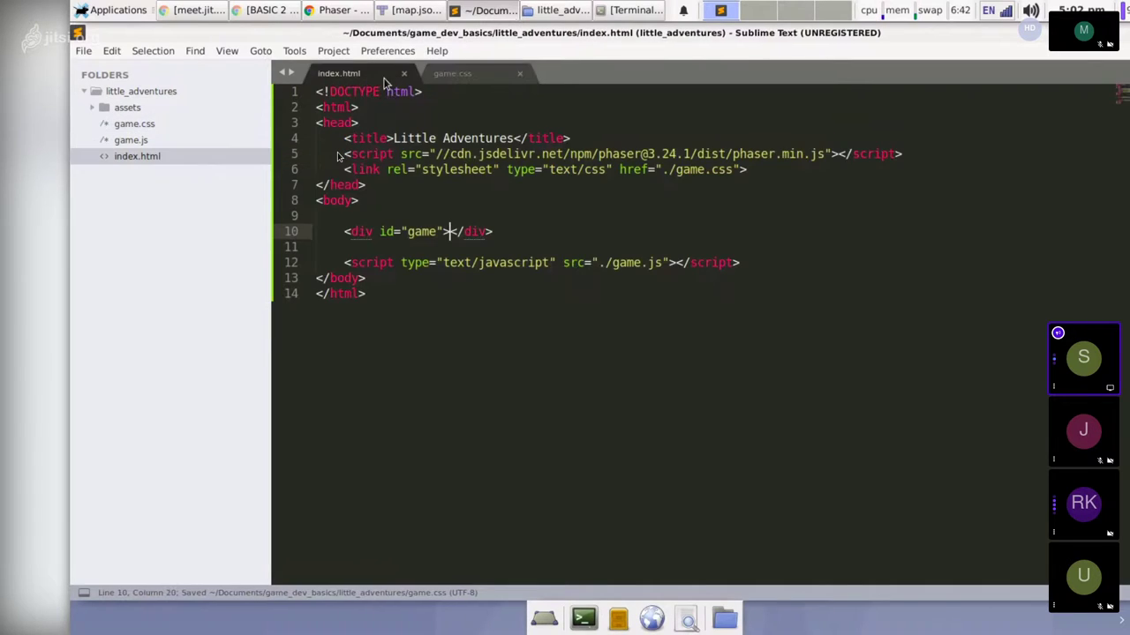
pyautogui.click(464, 77)
pyautogui.press('Return')
pyautogui.press('Return')
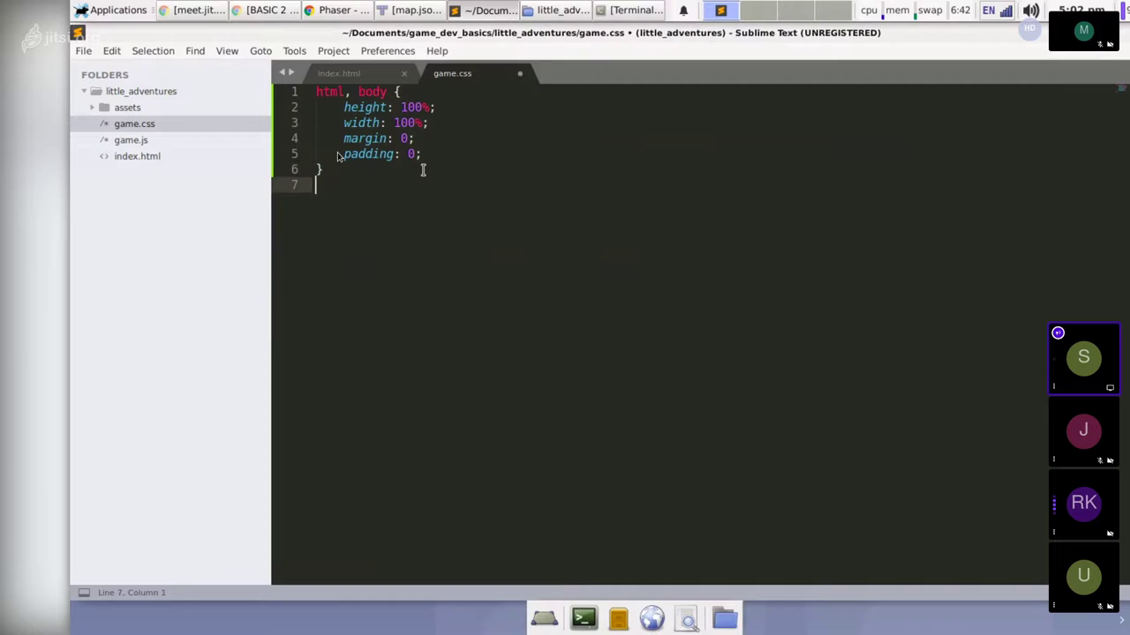
pyautogui.write('#game{')
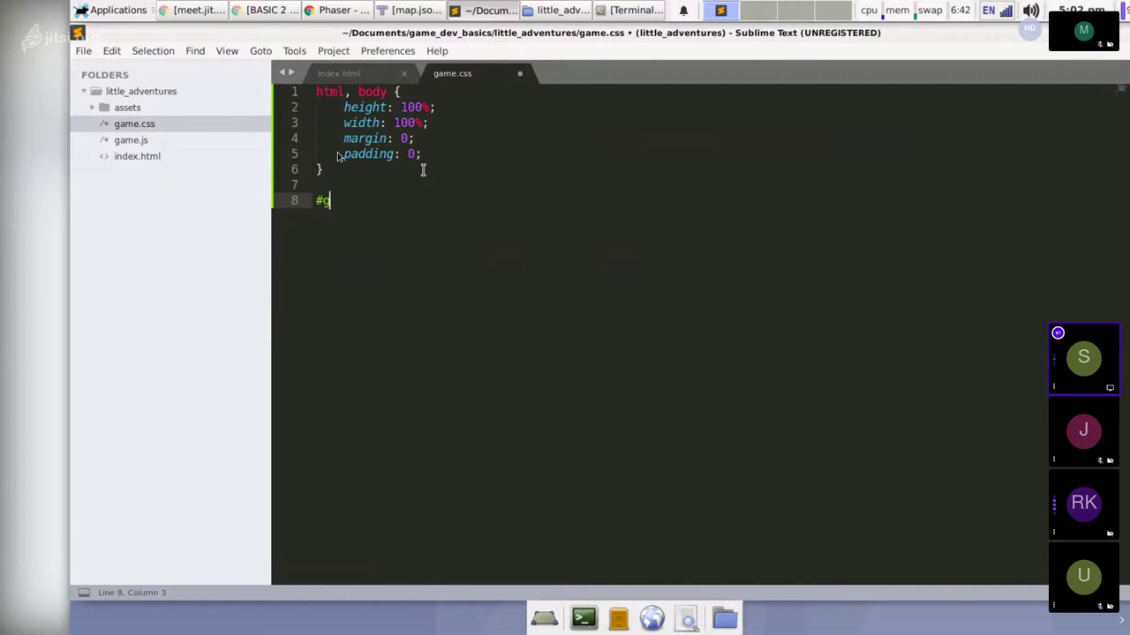
pyautogui.press('Return')
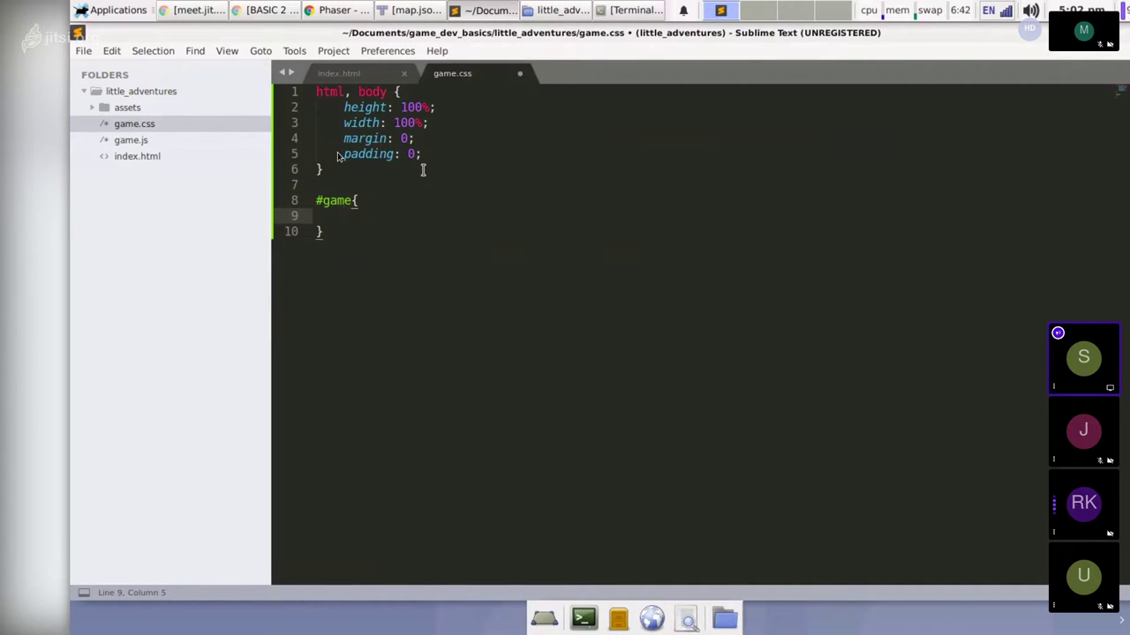
# Set height and width to 100% in the #game rule and save game.css.
pyautogui.write('hei')
pyautogui.press('Tab')
pyautogui.write('100%')
pyautogui.press('Tab')
pyautogui.press('Return')
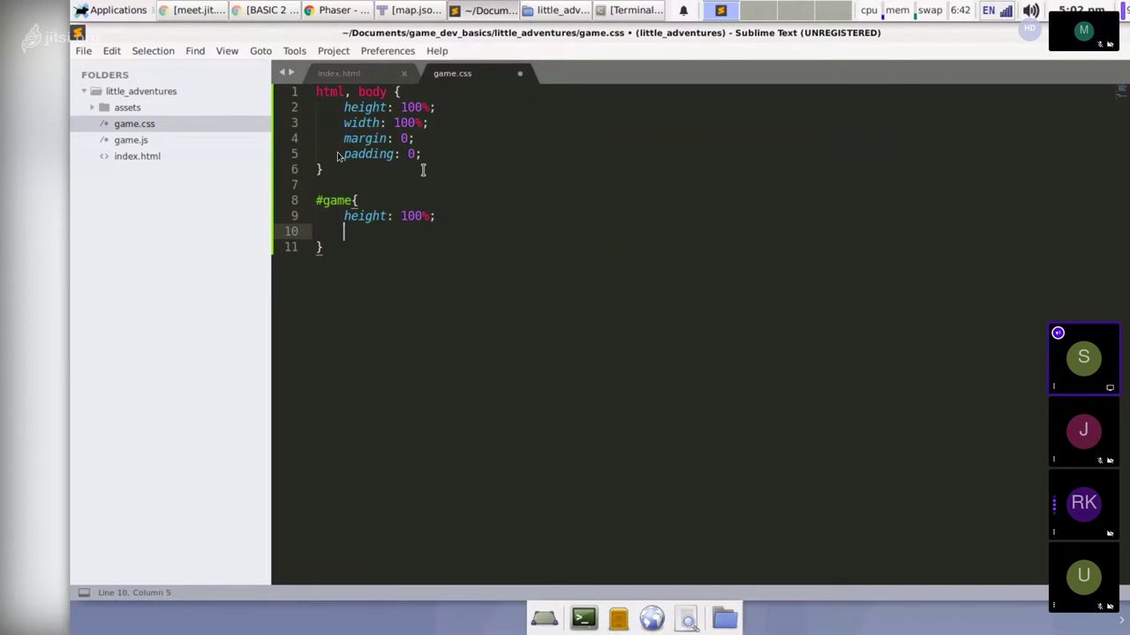
pyautogui.write('width')
pyautogui.press('Tab')
pyautogui.write('100%')
pyautogui.hotkey('ctrl', 's')
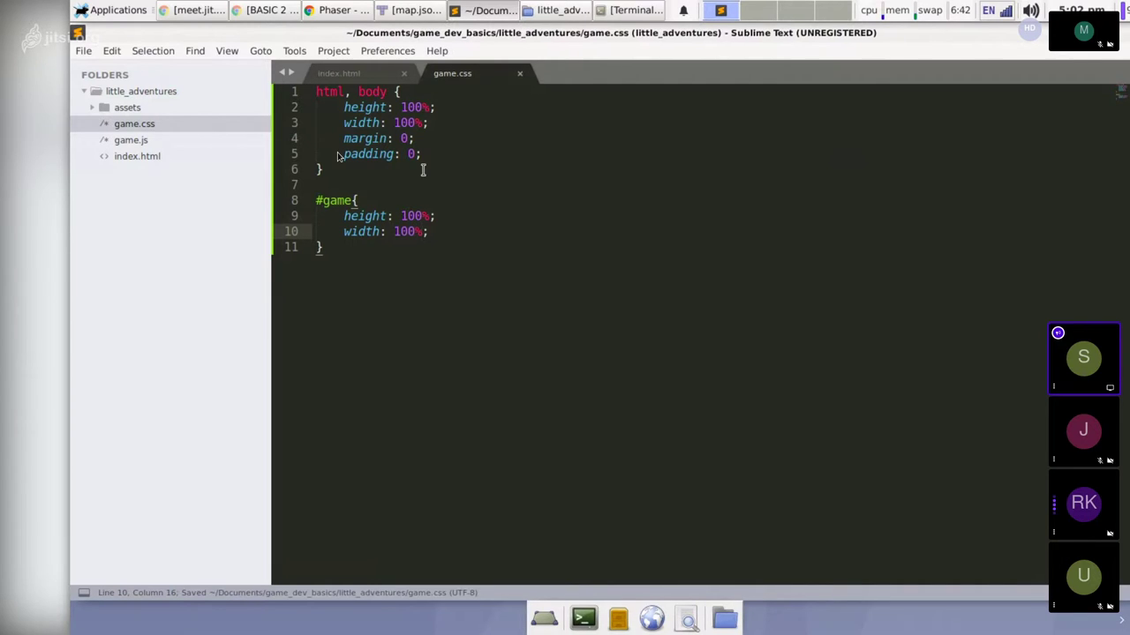
# Review the game.js script tag in index.html, and declare an empty config object with var in game.js.
pyautogui.click(362, 80)
pyautogui.click(555, 262)
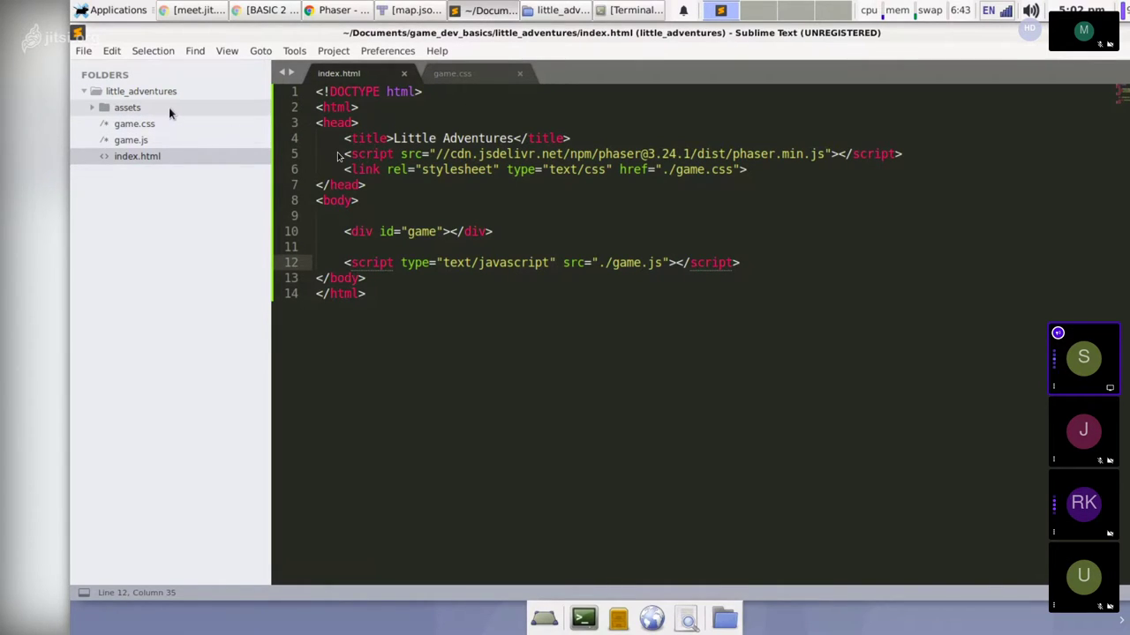
pyautogui.click(158, 139)
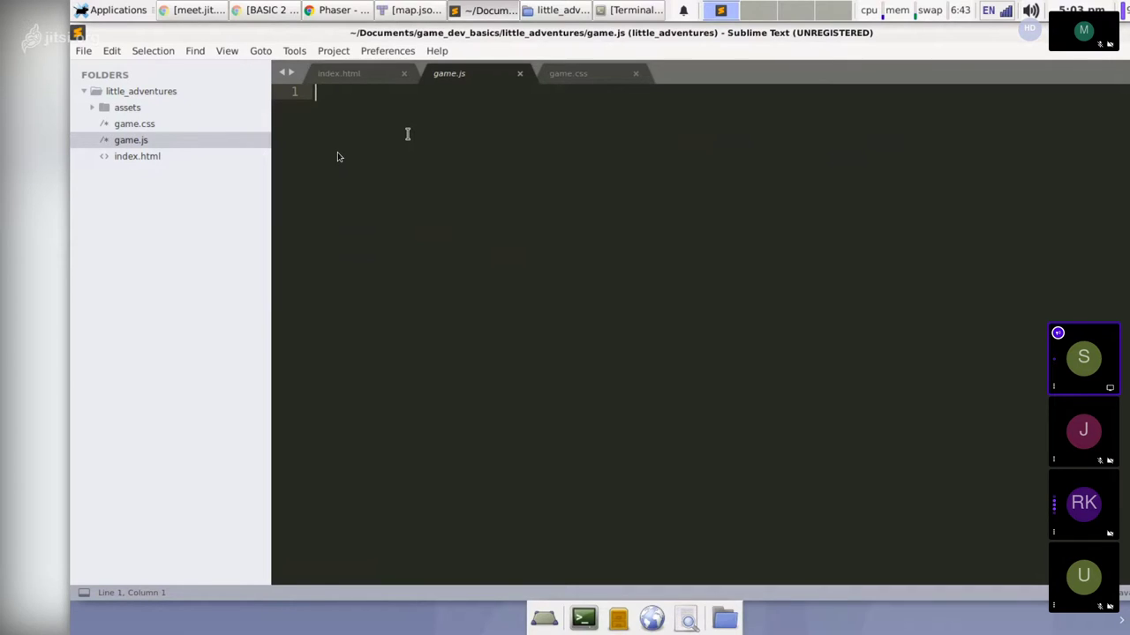
pyautogui.write('var configuration')
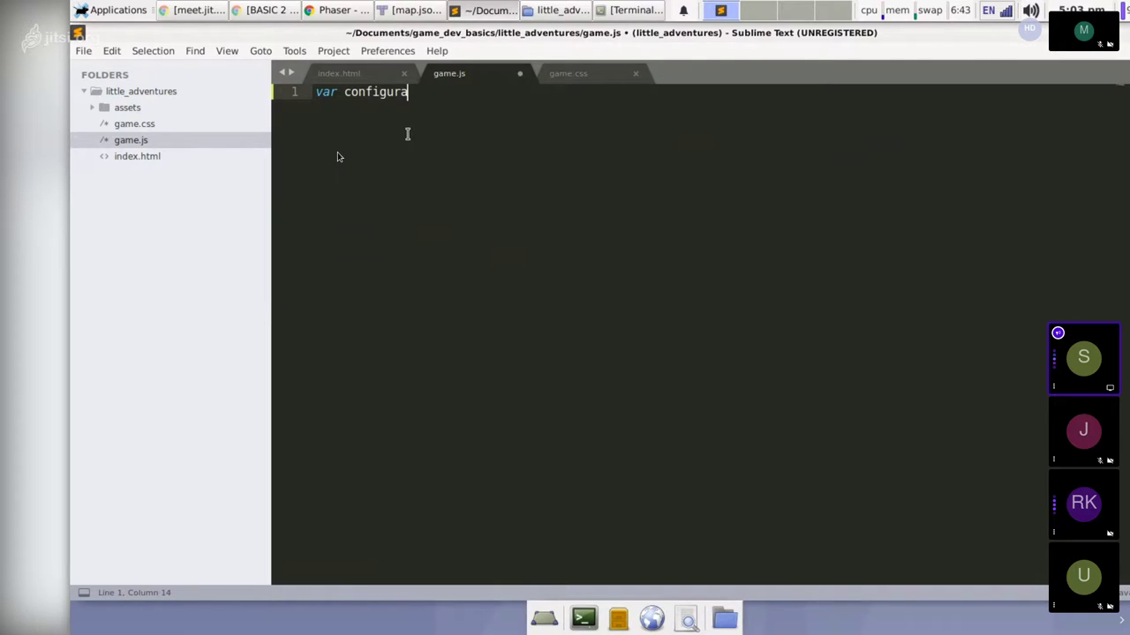
pyautogui.press('BackSpace')
pyautogui.press('BackSpace')
pyautogui.press('BackSpace')
pyautogui.press('BackSpace')
pyautogui.press('BackSpace')
pyautogui.press('BackSpace')
pyautogui.press('BackSpace')
pyautogui.press('BackSpace')
pyautogui.write('= {')
pyautogui.press('Return')
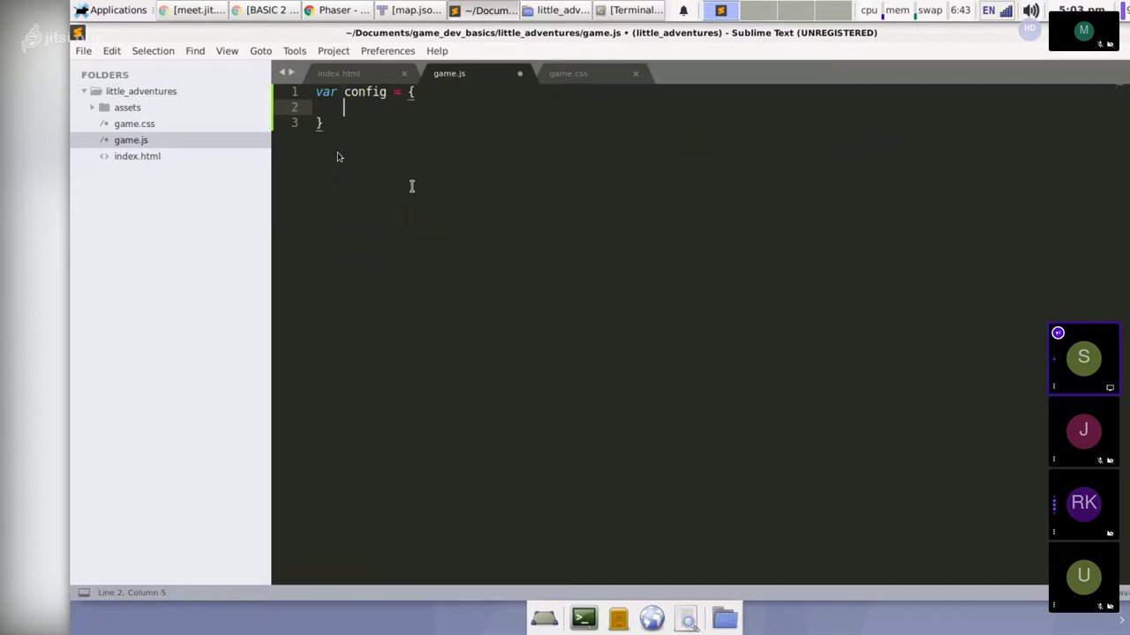
# Add a height key without a value to the config object and switch to map.json in Tiled to check the map's dimensions.
pyautogui.write('height:')
pyautogui.hotkey('alt', 'Tab')
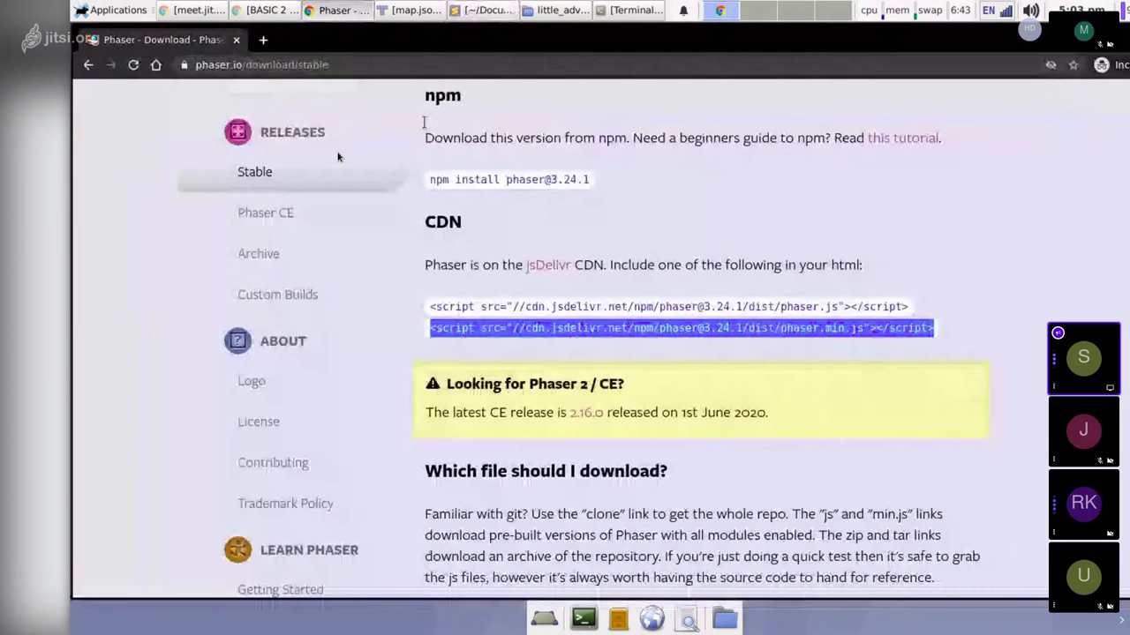
pyautogui.click(264, 41)
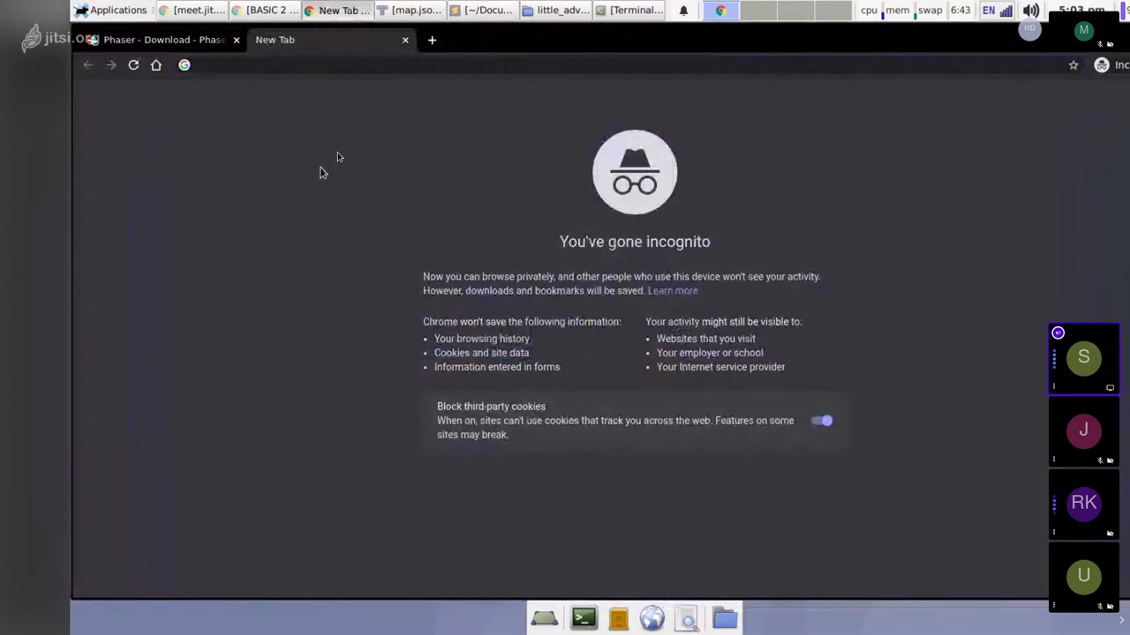
pyautogui.click(341, 9)
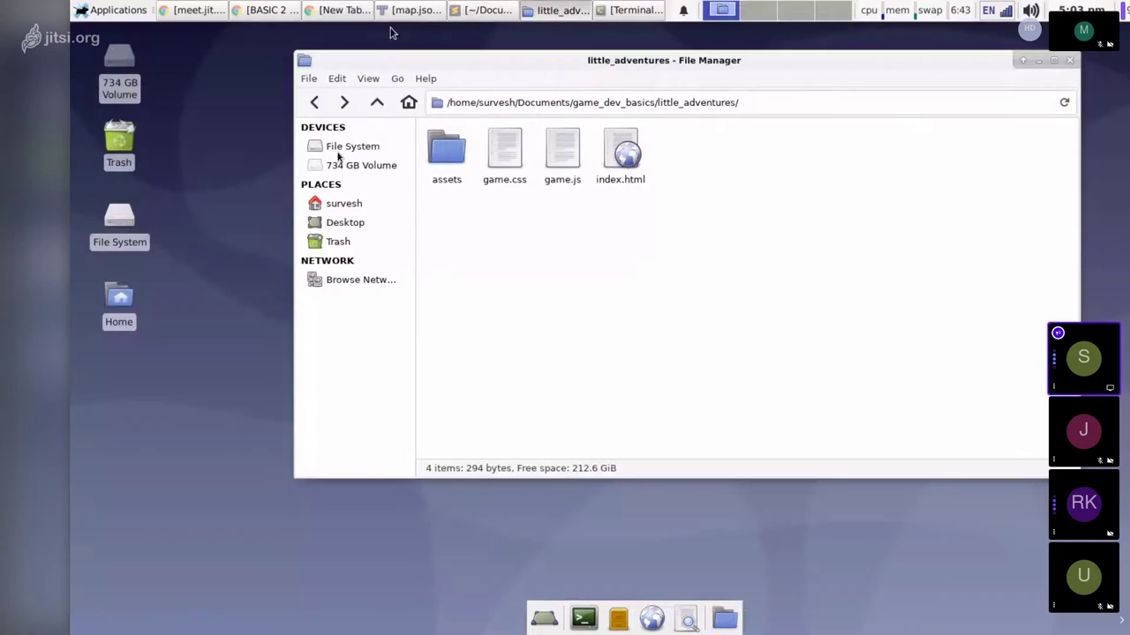
pyautogui.click(408, 11)
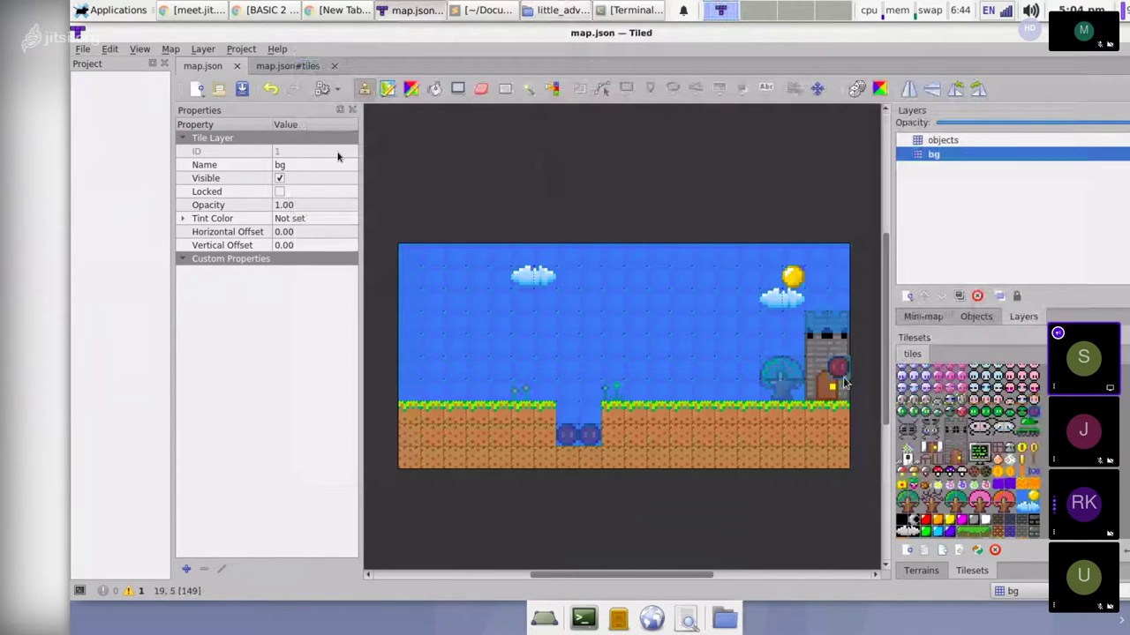
# Return to game.js in Sublime Text and give the config object a height of 320 and a width of 640.
pyautogui.hotkey('alt', 'Tab')
pyautogui.hotkey('alt', 'Tab')
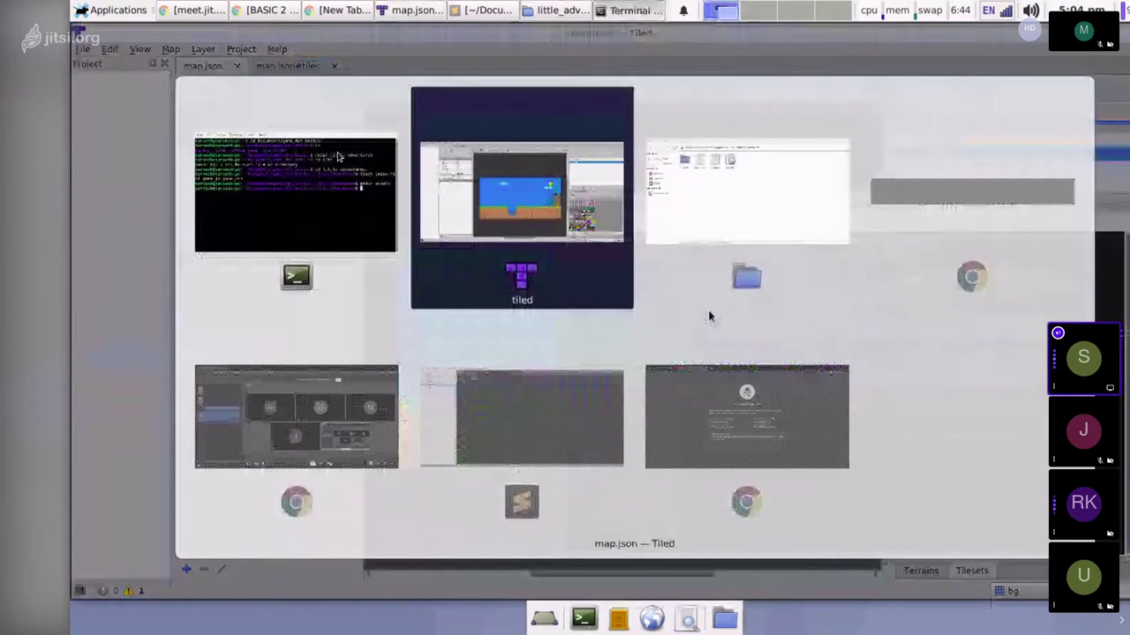
pyautogui.hotkey('alt', 'Tab')
pyautogui.hotkey('alt', 'Tab')
pyautogui.hotkey('alt', 'Tab')
pyautogui.hotkey('alt', 'Tab')
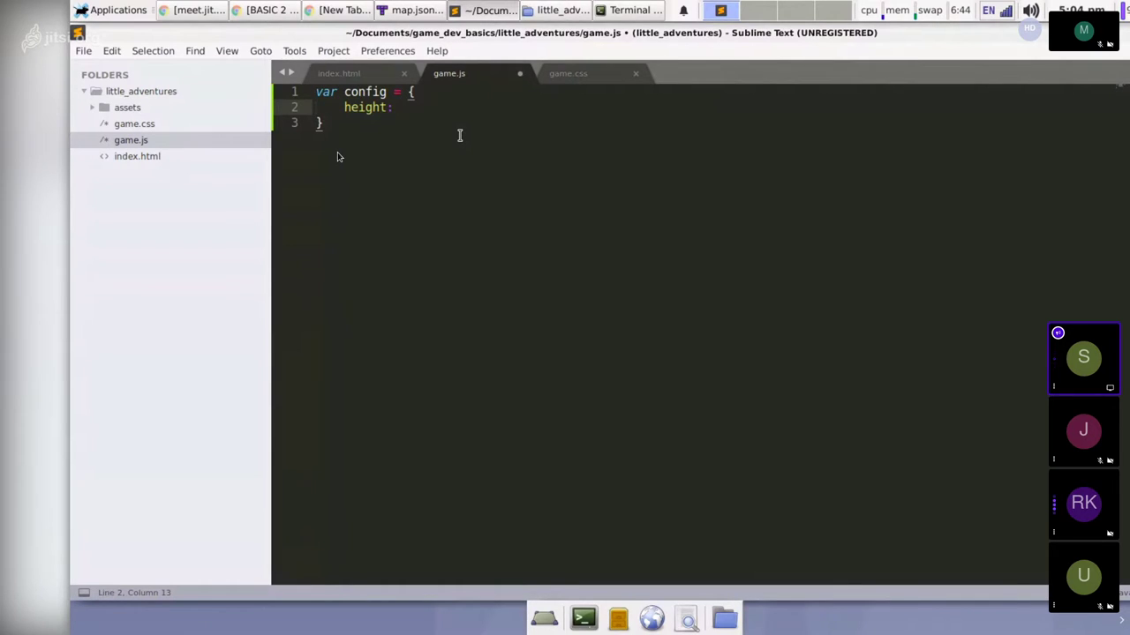
pyautogui.write('320')
pyautogui.write(',')
pyautogui.press('Return')
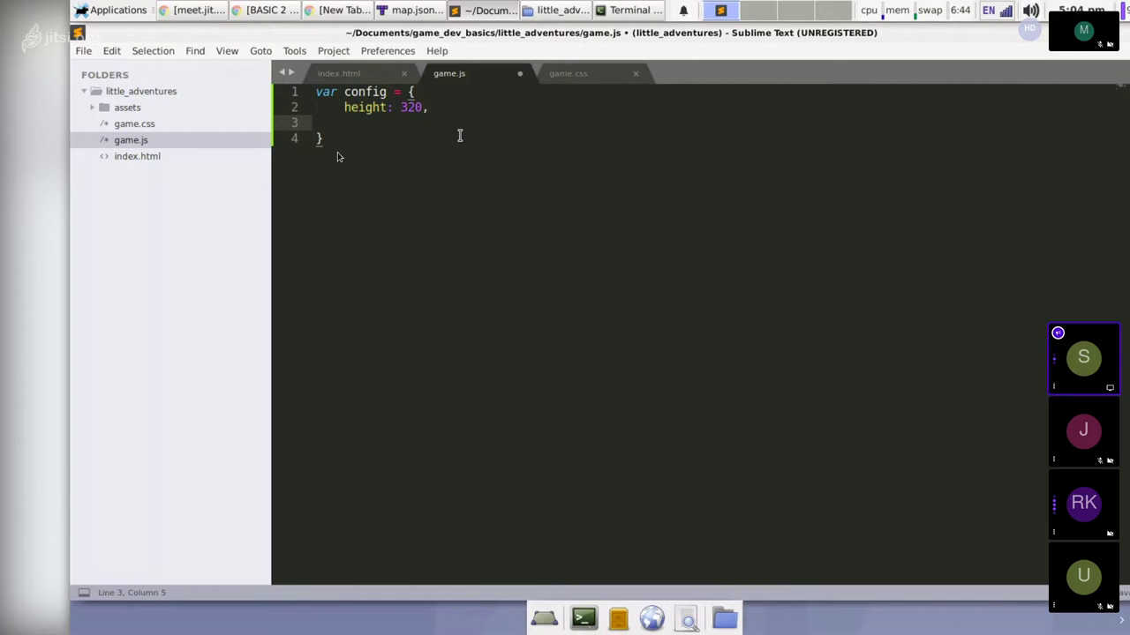
pyautogui.write('width: 640,')
pyautogui.press('Return')
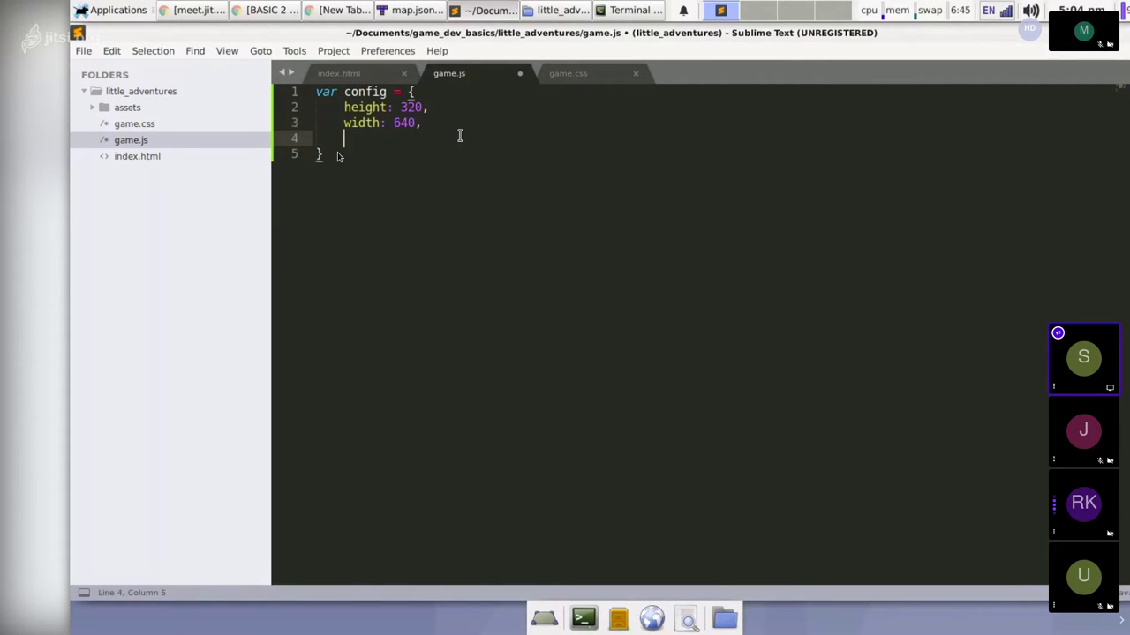
# Add a parent property to config with the value "game", matching the div's id in index.html.
pyautogui.write('parent:')
pyautogui.click(394, 73)
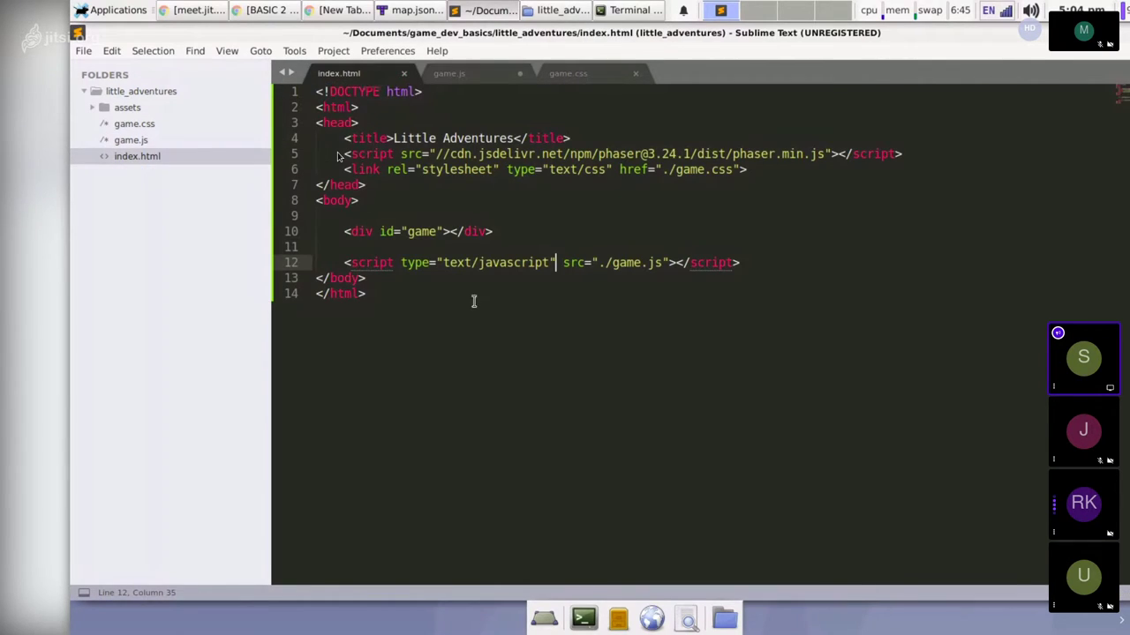
pyautogui.doubleClick(423, 232)
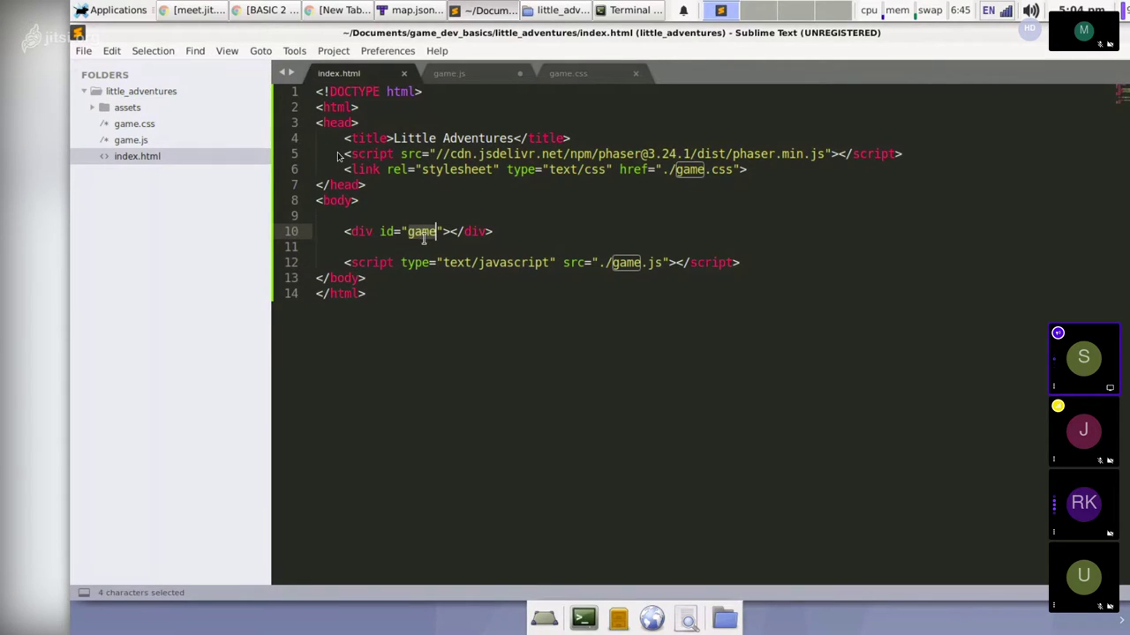
pyautogui.doubleClick(385, 232)
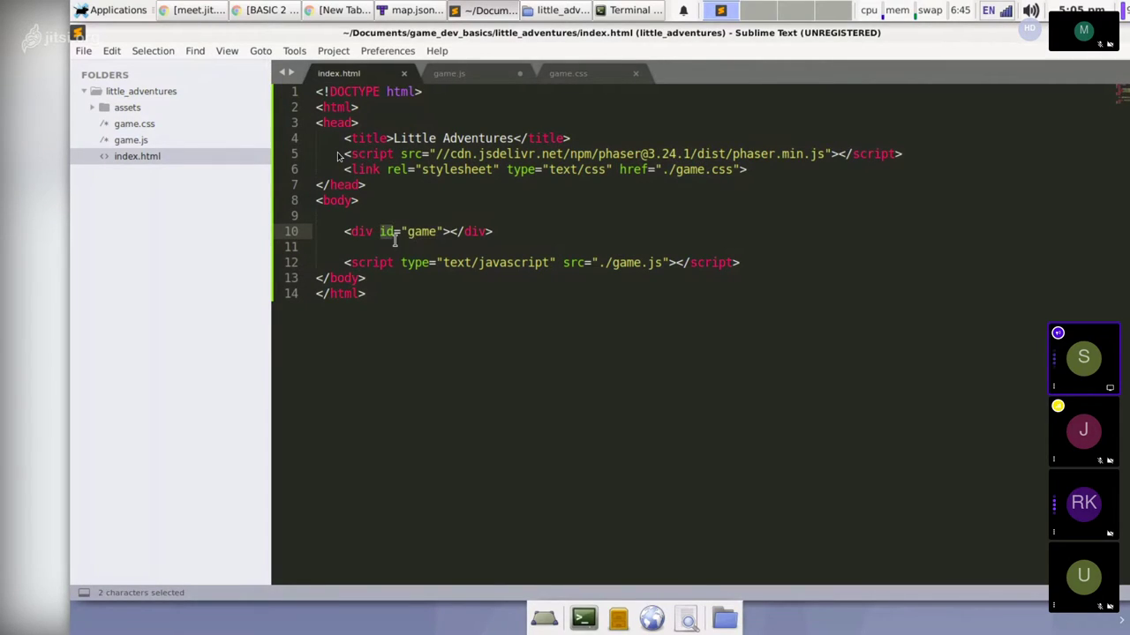
pyautogui.doubleClick(422, 232)
pyautogui.click(450, 74)
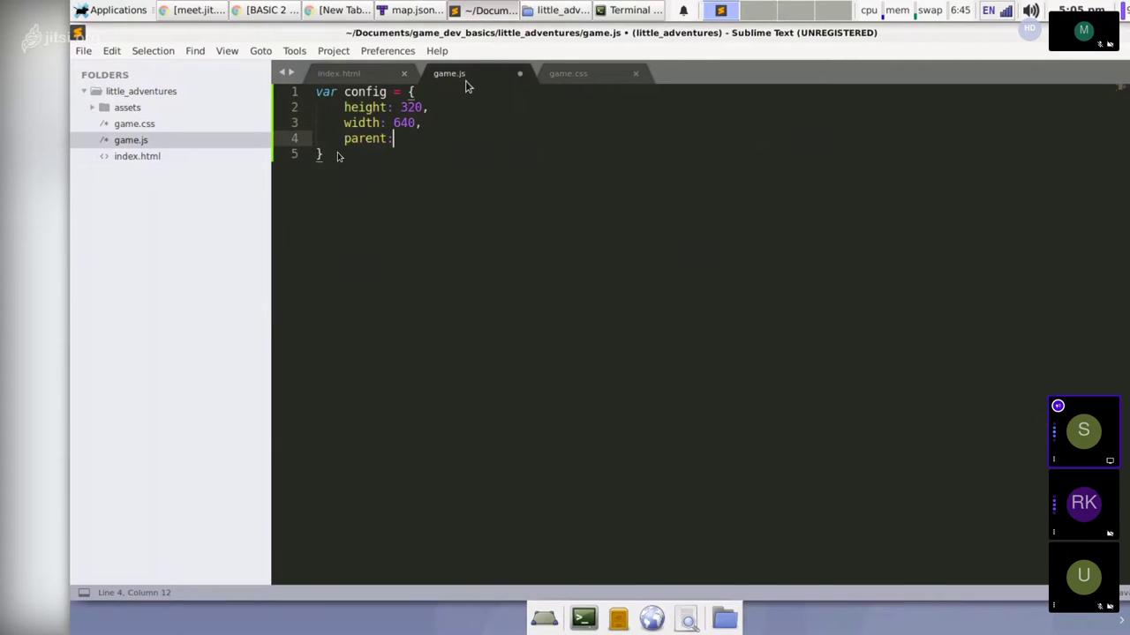
pyautogui.write('"game",')
pyautogui.press('Return')
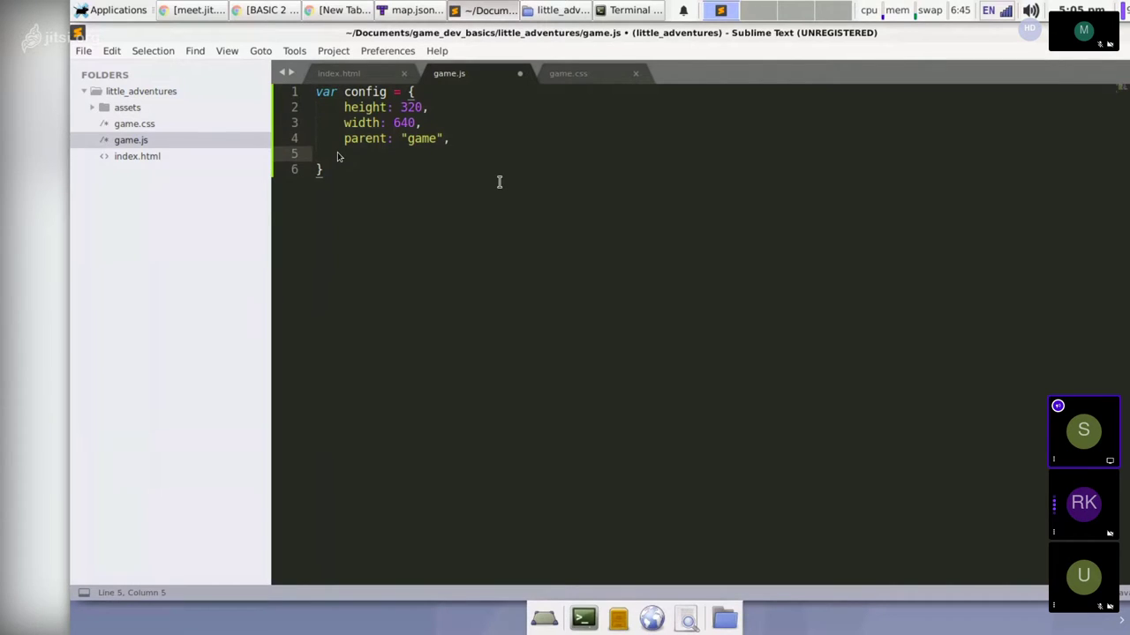